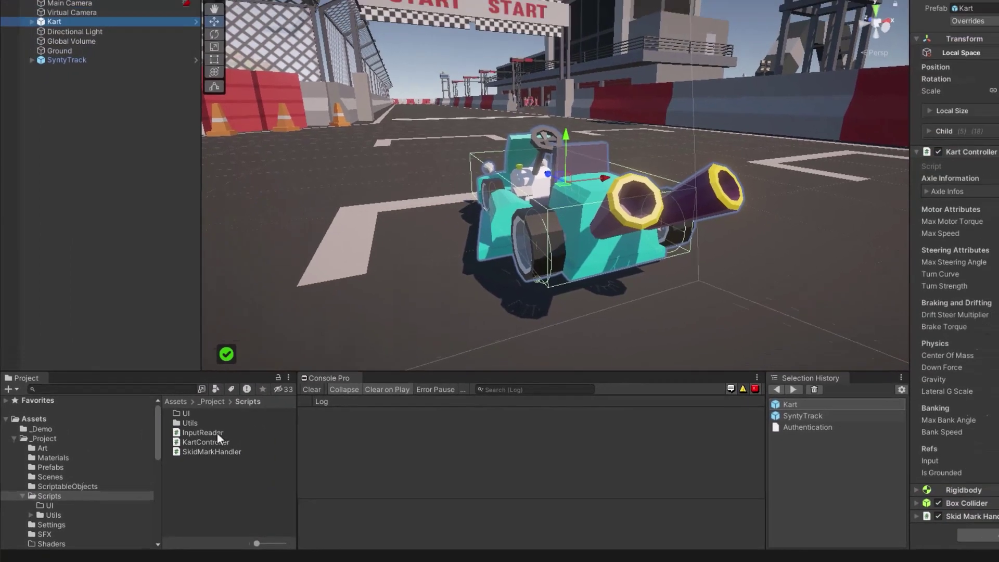
Start extracting an interface named IDrive from InputReader with Move, IsBraking and Enable selected.
double_click(229, 415)
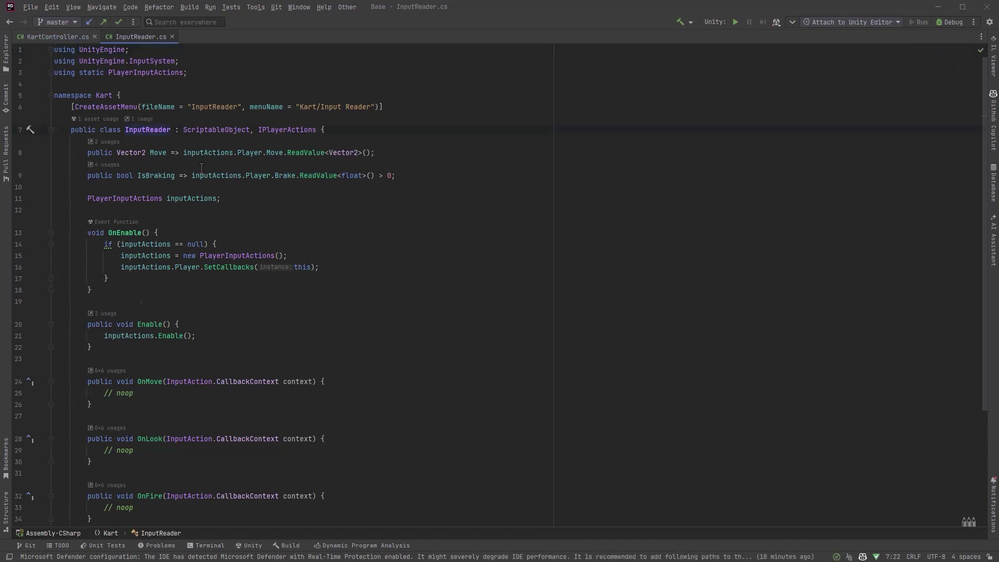
key("ctrl+shift+r")
left_click(226, 209)
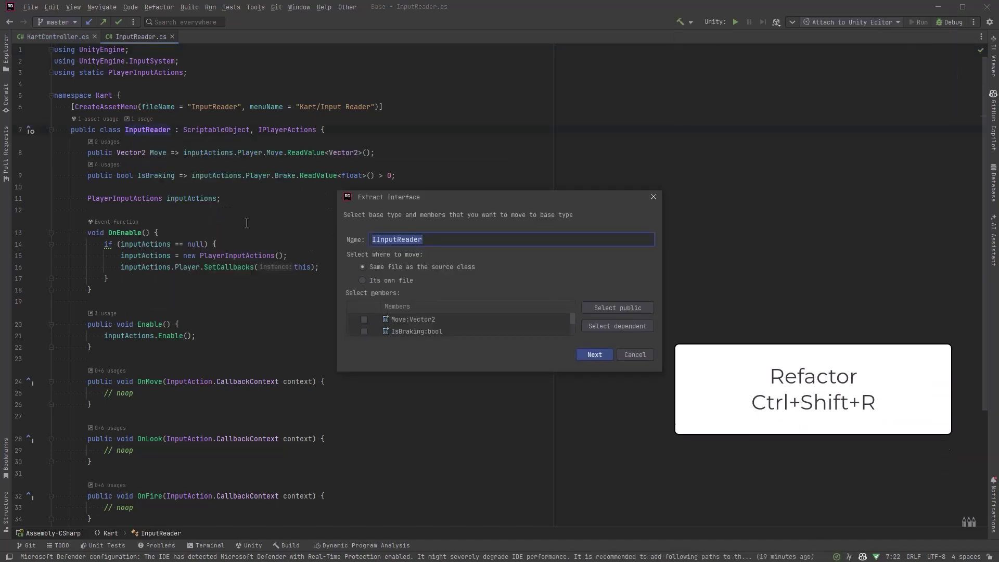
type("IO")
type("e")
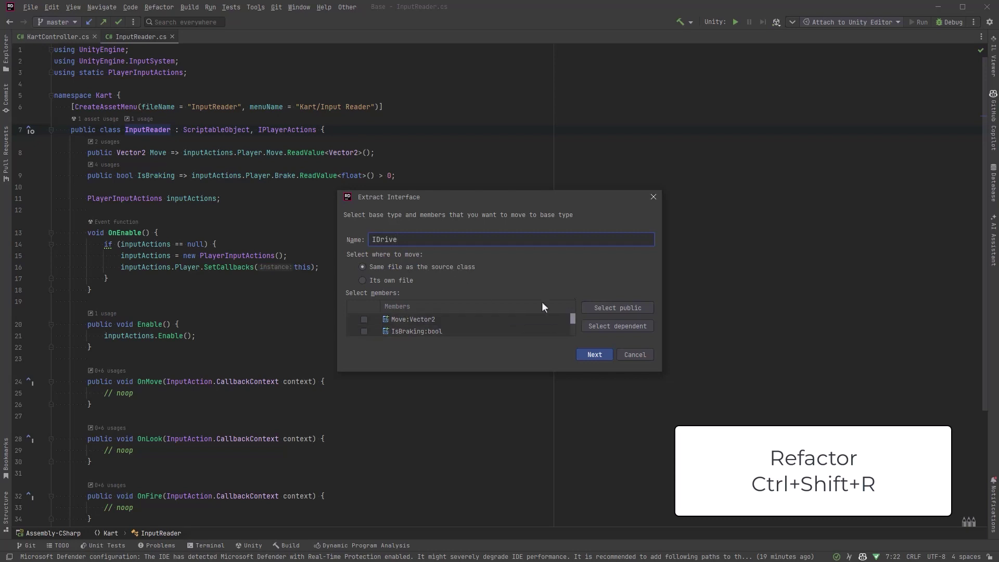
left_click(366, 329)
scroll(428, 328, "down", 2)
scroll(398, 324, "up", 2)
left_click_drag(482, 371, 481, 502)
Place IDrive in its own file, confirm the extraction and view the new interface.
left_click(362, 280)
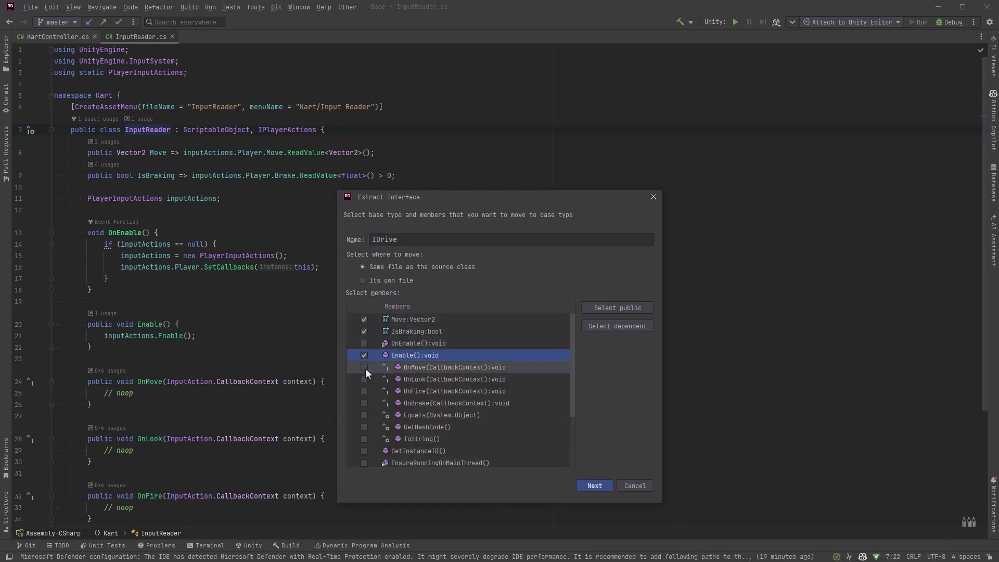
left_click(594, 485)
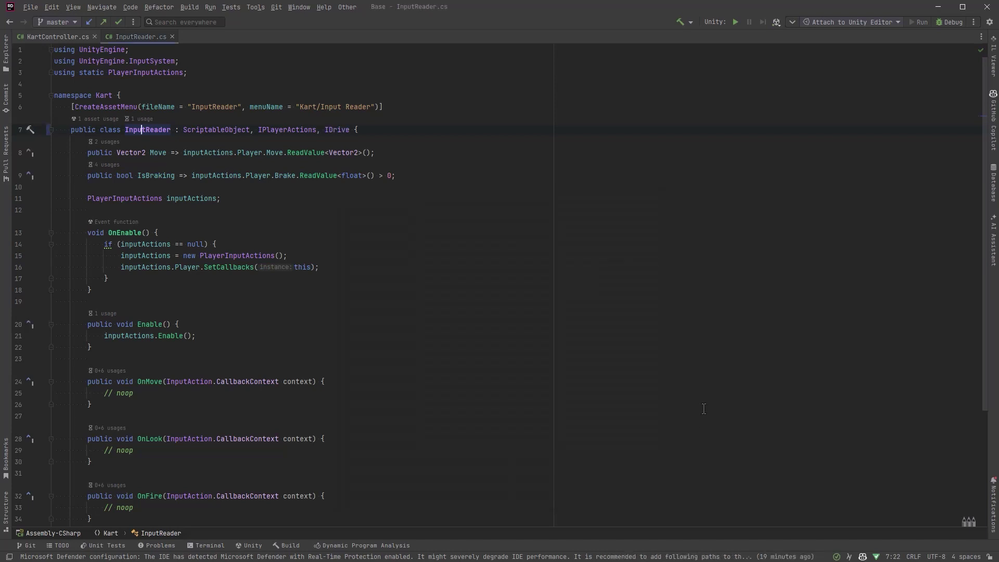
left_click(340, 129, "ctrl")
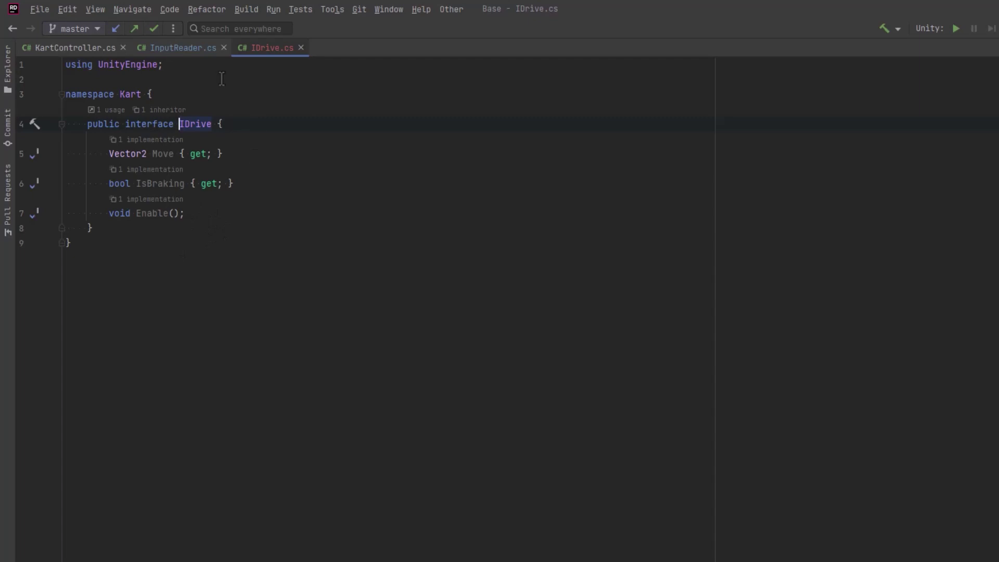
Retype KartController's input field as IDrive and drop its [SerializeField] attribute.
left_click(74, 48)
scroll(181, 348, "down", 2)
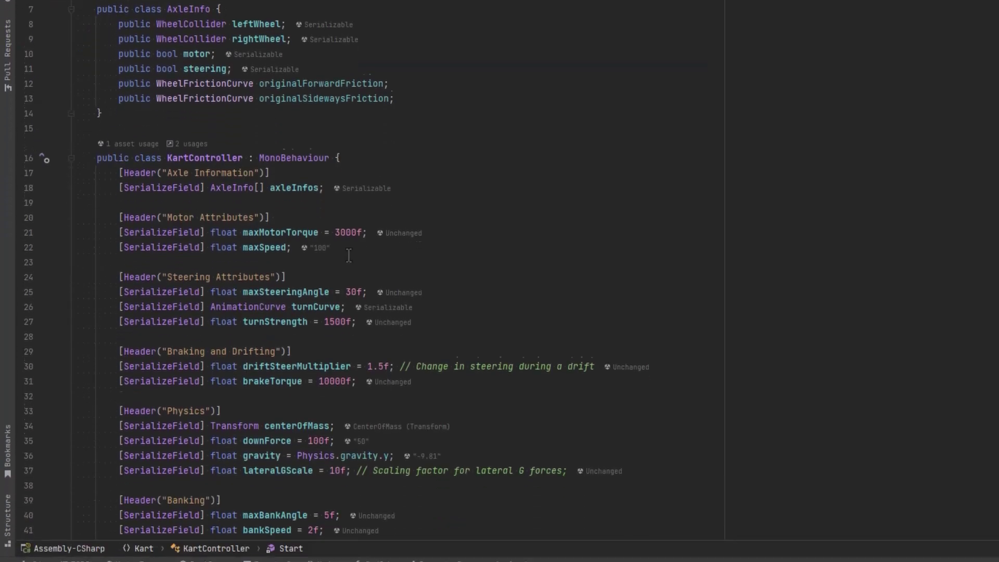
scroll(181, 348, "down", 5)
double_click(236, 331)
type("IDrive")
key("Escape")
key("Up")
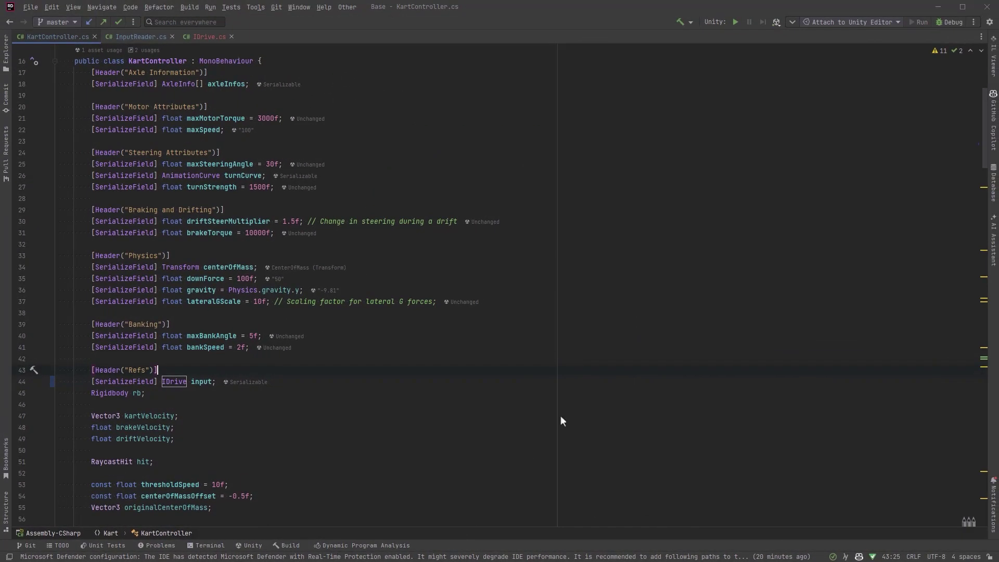
key("alt+Tab")
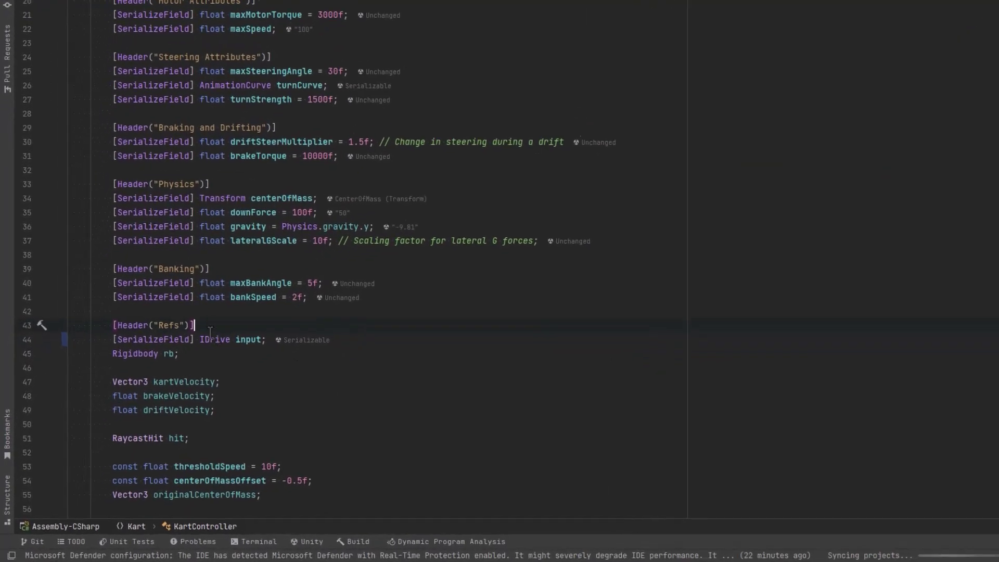
scroll(113, 328, "down", 1)
key("BackSpace")
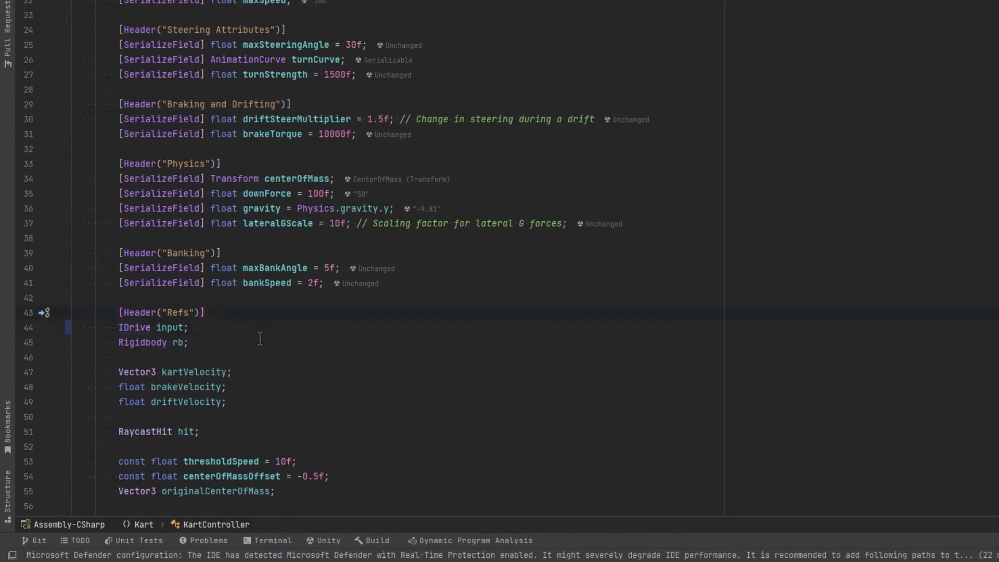
scroll(260, 338, "down", 4)
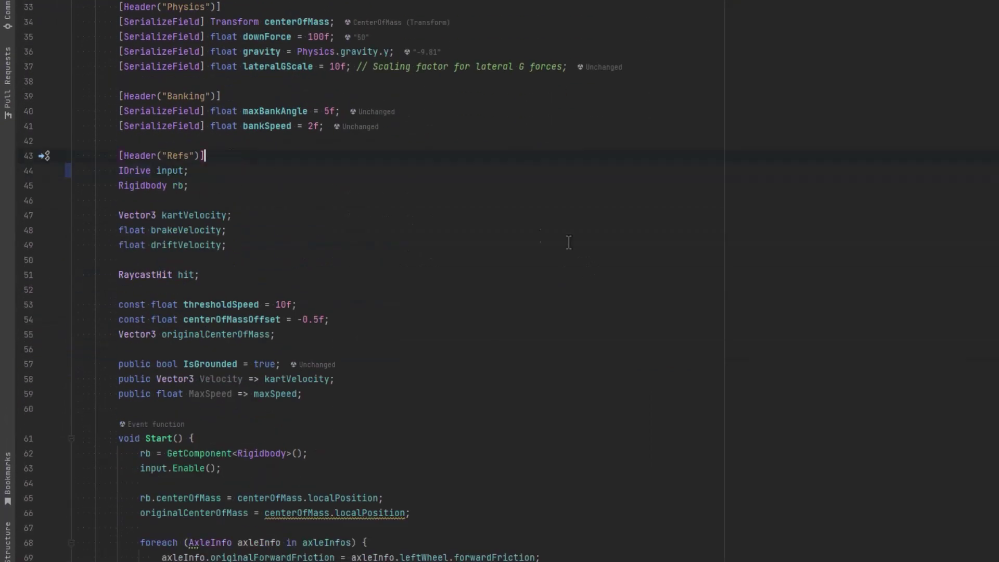
Add a [SerializeField] InputReader playerInput field under the Refs header.
key("Return")
type("[Se")
key("Return")
type("In")
key("Return")
type("playerInput;")
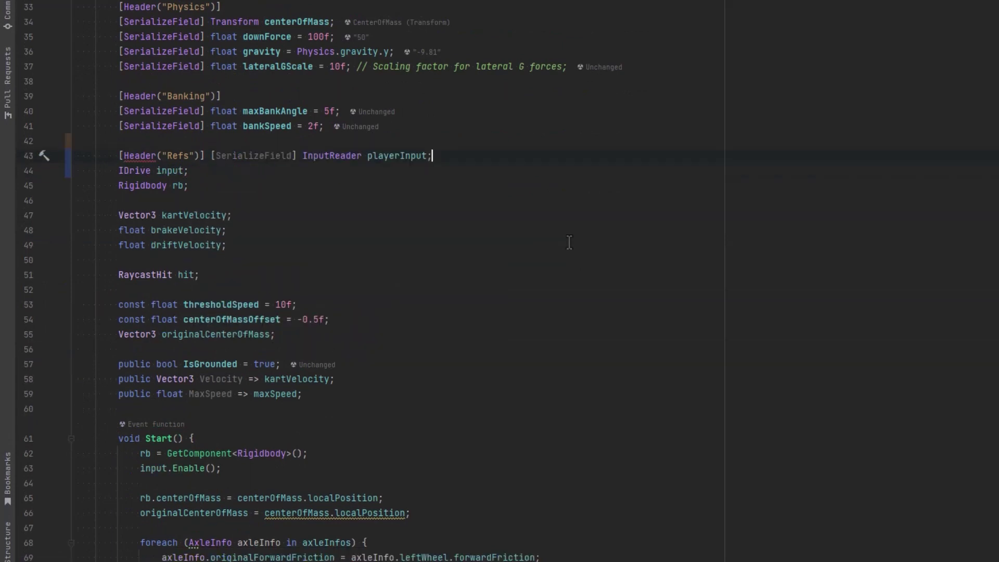
key("Return")
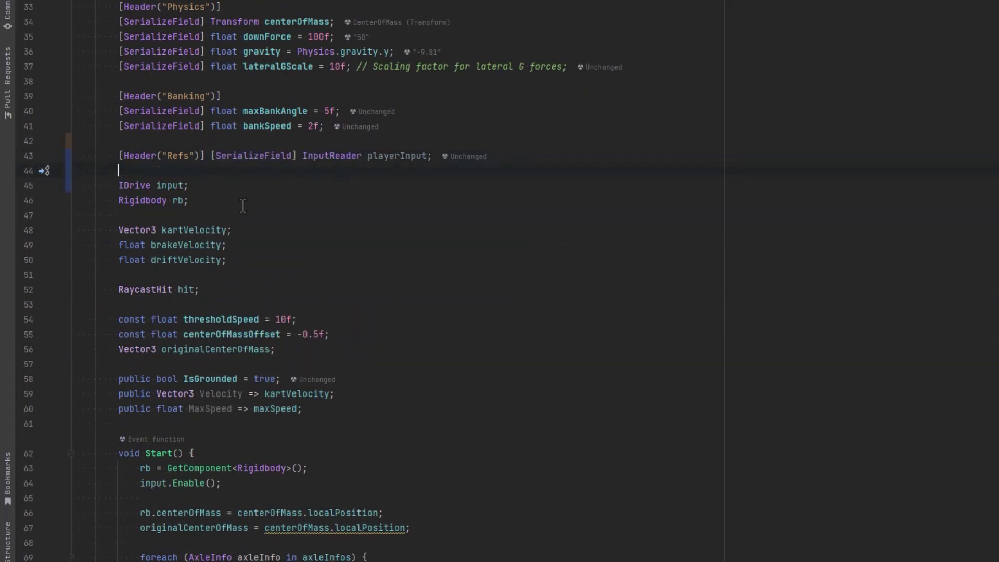
scroll(278, 222, "down", 1)
scroll(279, 230, "down", 1)
scroll(385, 312, "down", 2)
Write Awake() assigning input when playerInput is IDrive, with an else branch.
key("Return")
key("Return")
type("void Awake")
key("Return")
type("if (pla")
key("Return")
type("is I")
key("Return")
type("driveInput) {")
key("Return")
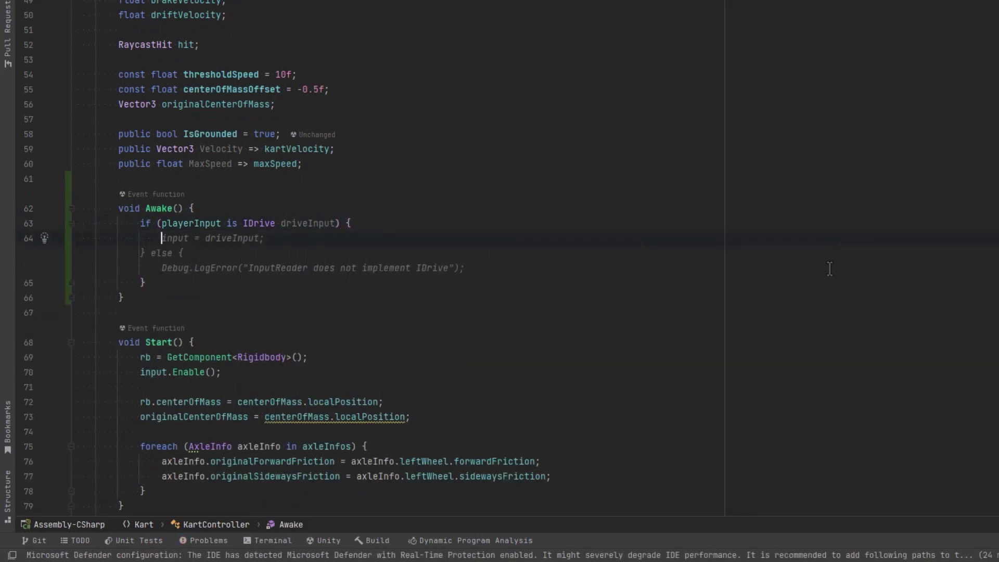
key("Tab")
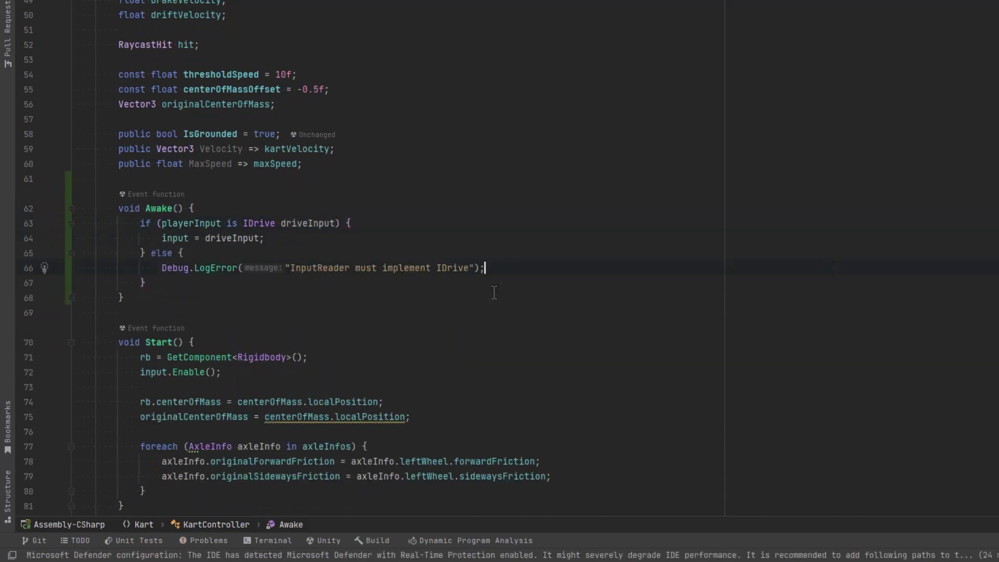
Make the else branch log "Using AI Input System" with Debug.Log.
left_click(237, 268)
key("BackSpace")
key("BackSpace")
key("BackSpace")
key("Escape")
left_click_drag(263, 268, 442, 268)
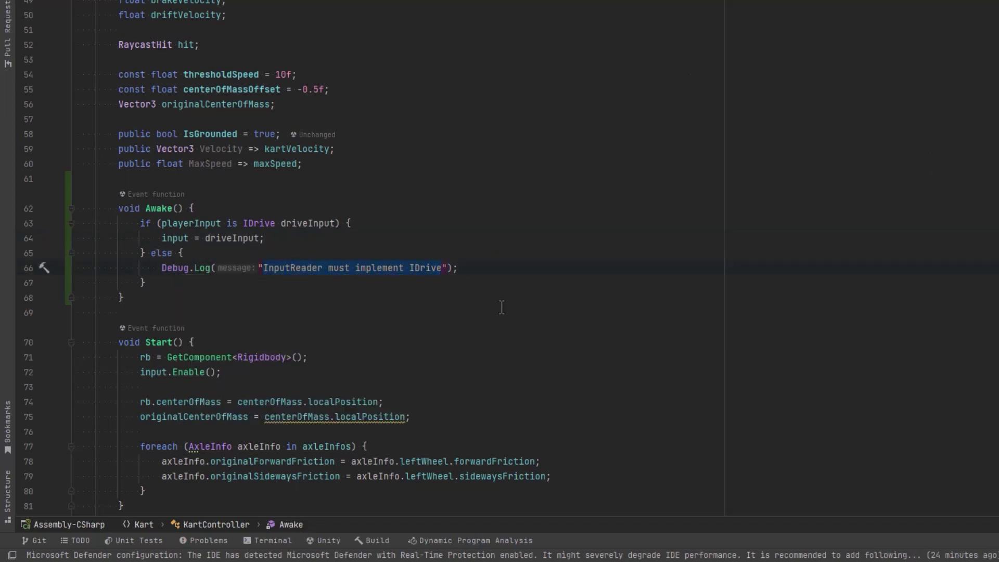
type("Using AI")
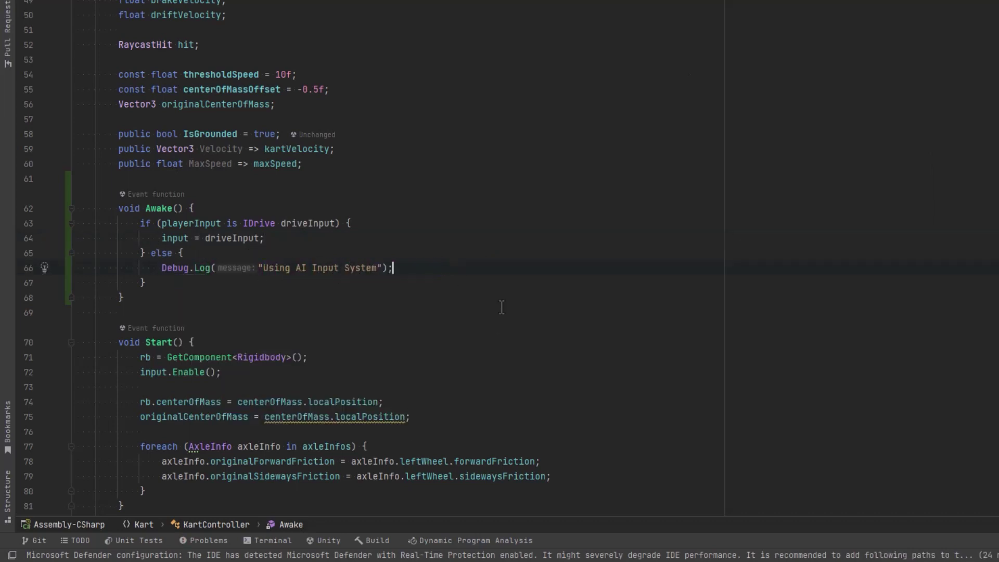
key("Return")
type("var aiInput = game")
GetOrAdd an AIInput component and assign it to input as the fallback.
key("Return")
type(".GetOrAdd")
key("Return")
type("AIInput>(")
key("ctrl+shift+Return")
type("//")
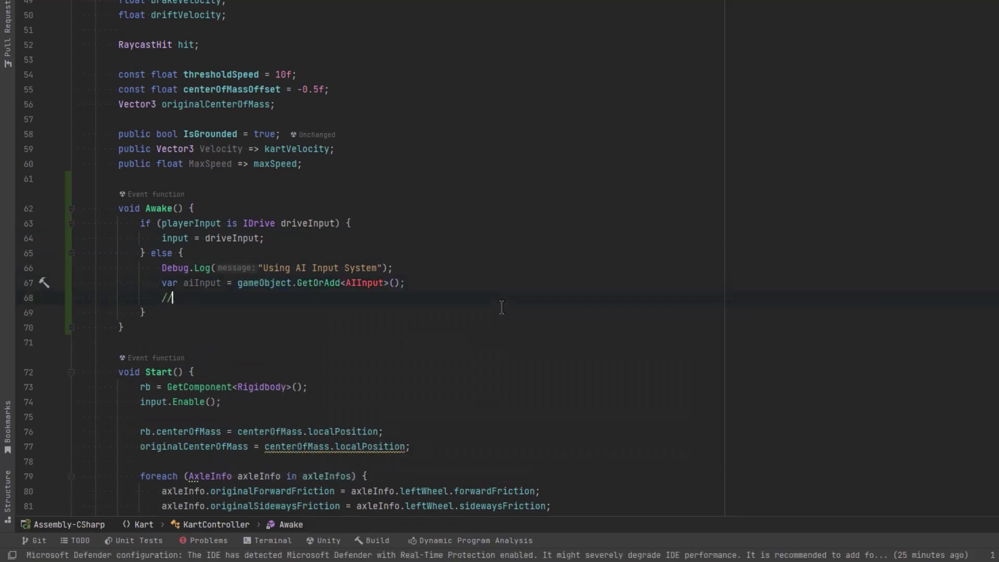
key("Return")
type("inpu")
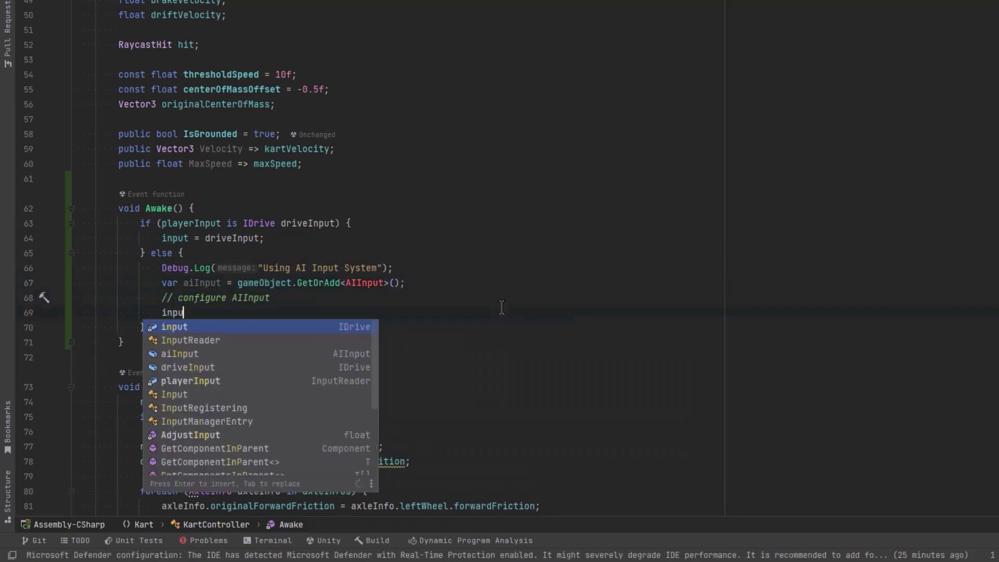
type("t = ai")
key("Return")
type(";")
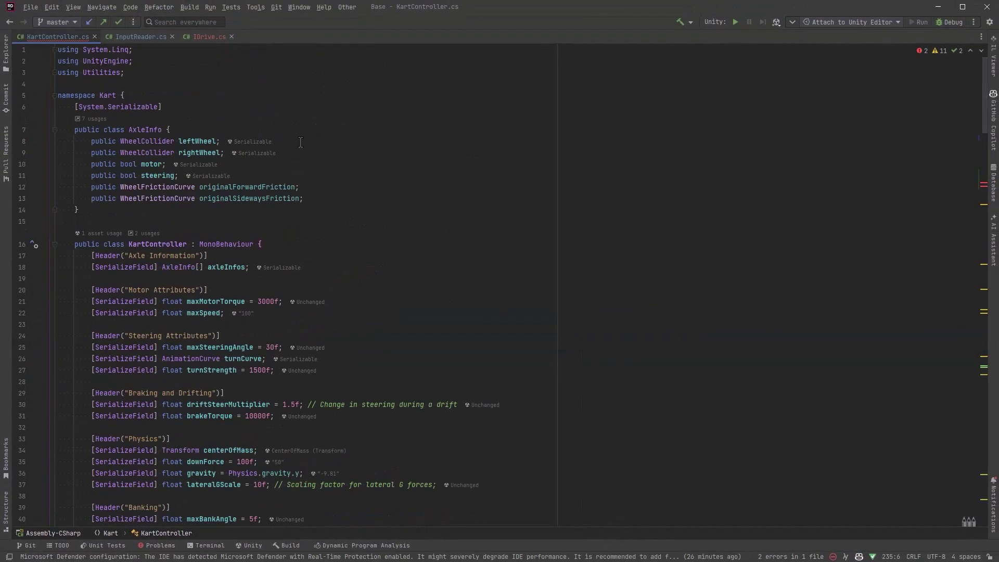
Declare class AIInput : IDrive and generate its missing Move, IsBraking and Enable members.
left_click(336, 209)
key("Return")
key("Return")
type("public class AIInput : I")
key("Return")
type("{")
key("Return")
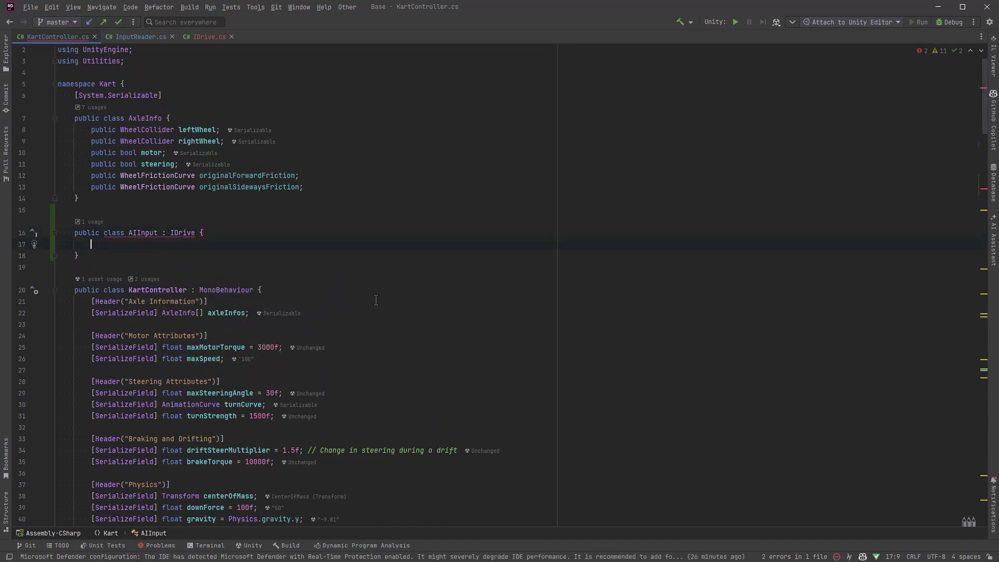
left_click(183, 232)
key("alt+Return")
key("Return")
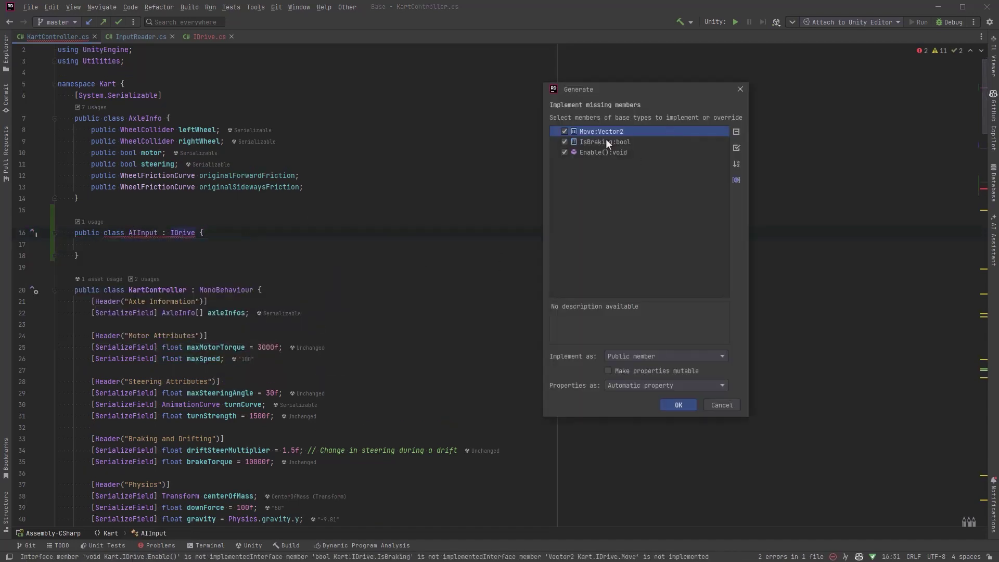
left_click(680, 402)
scroll(313, 263, "down", 2)
type("// noop")
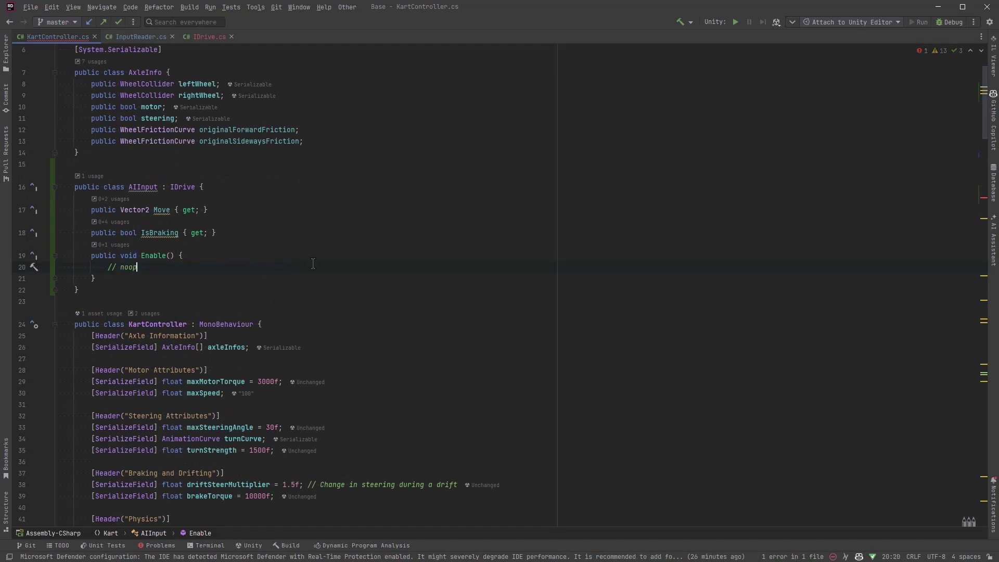
Move AIInput to its own file as a MonoBehaviour whose Move returns Vector2.up.
left_click(133, 187)
key("alt+Return")
key("Return")
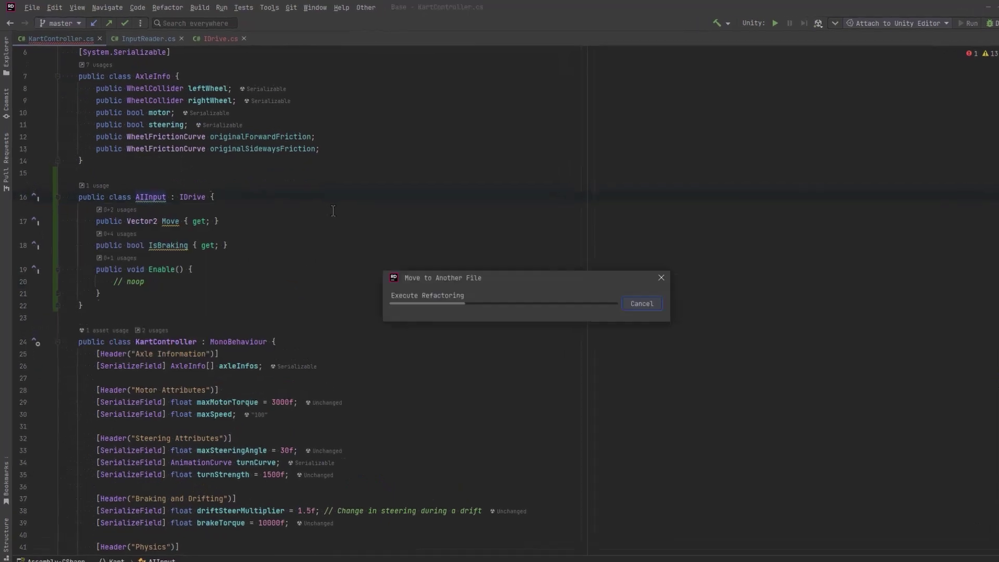
type("Mono")
key("Return")
type(", ")
type("=> Ve")
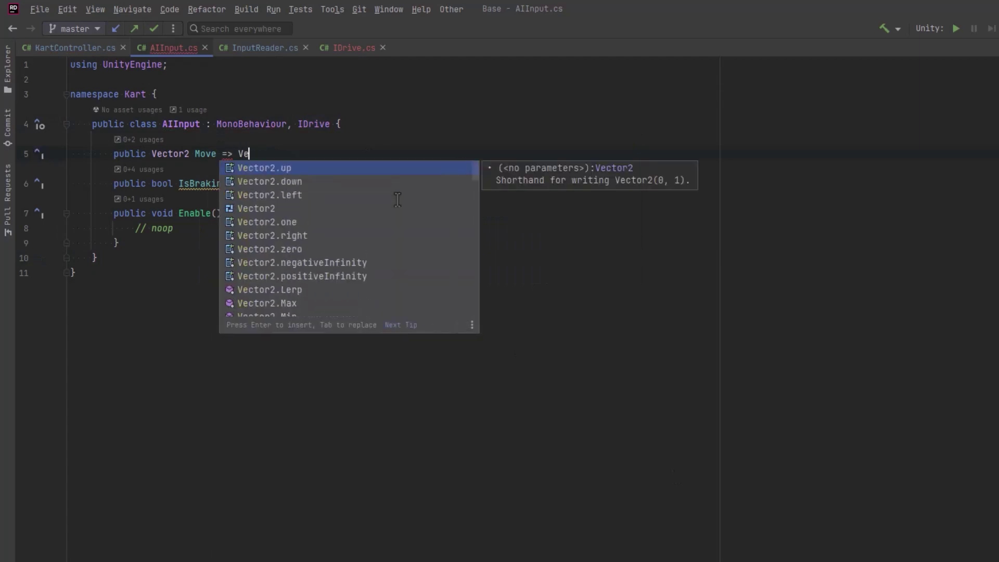
key("Return")
type(";")
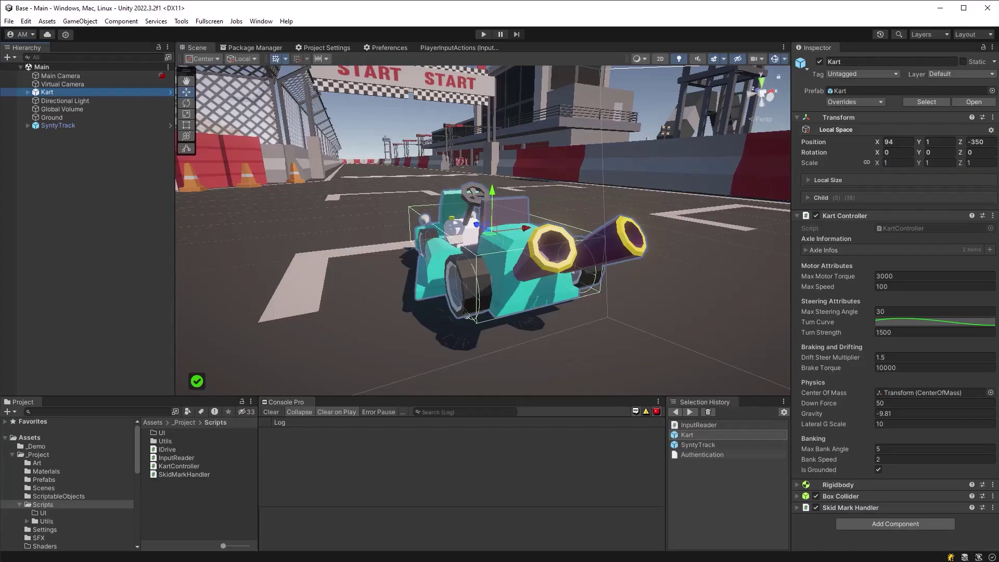
Reload scripts and play-test the kart driving itself with AI input, then stop.
key("ctrl+r")
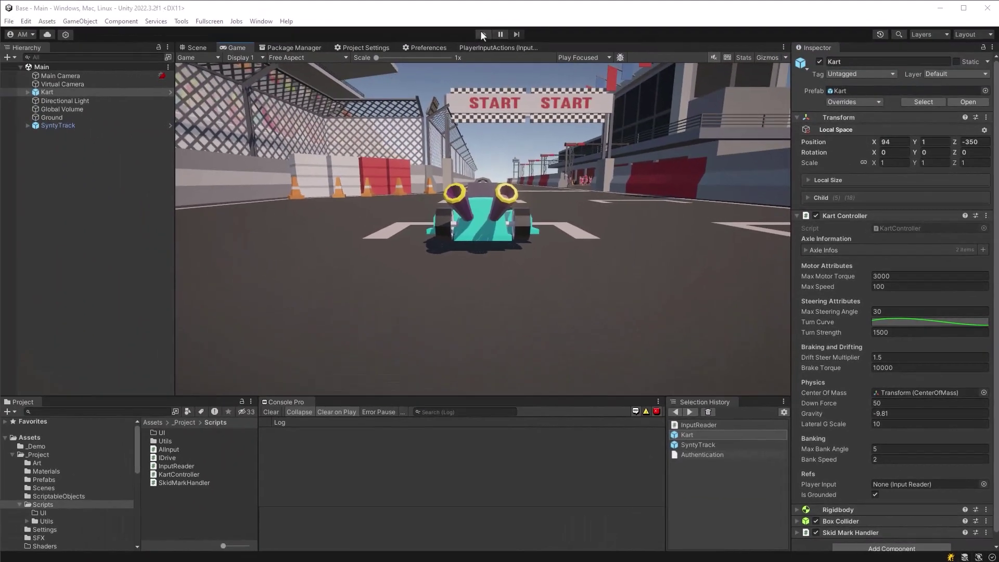
left_click(482, 34)
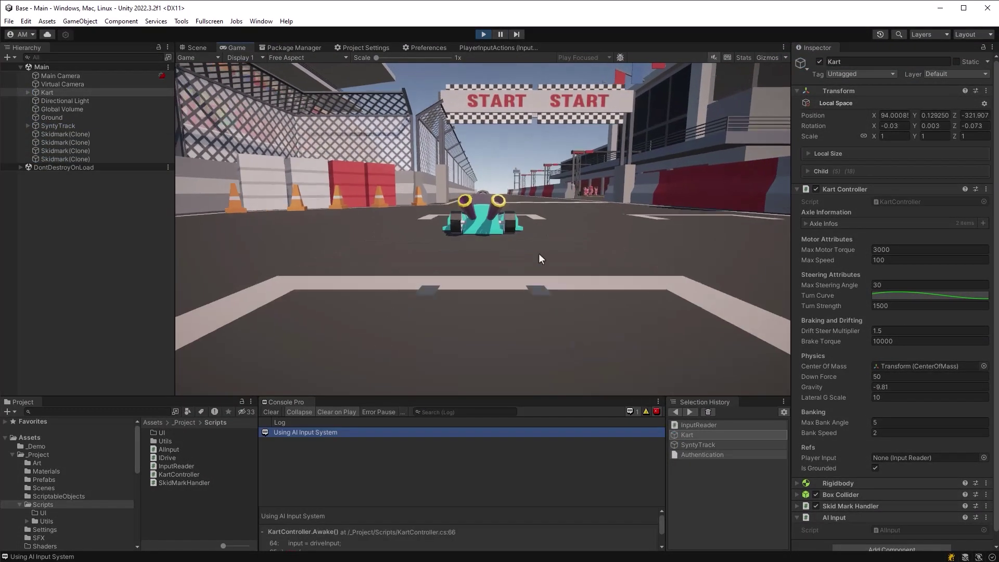
scroll(833, 495, "down", 1)
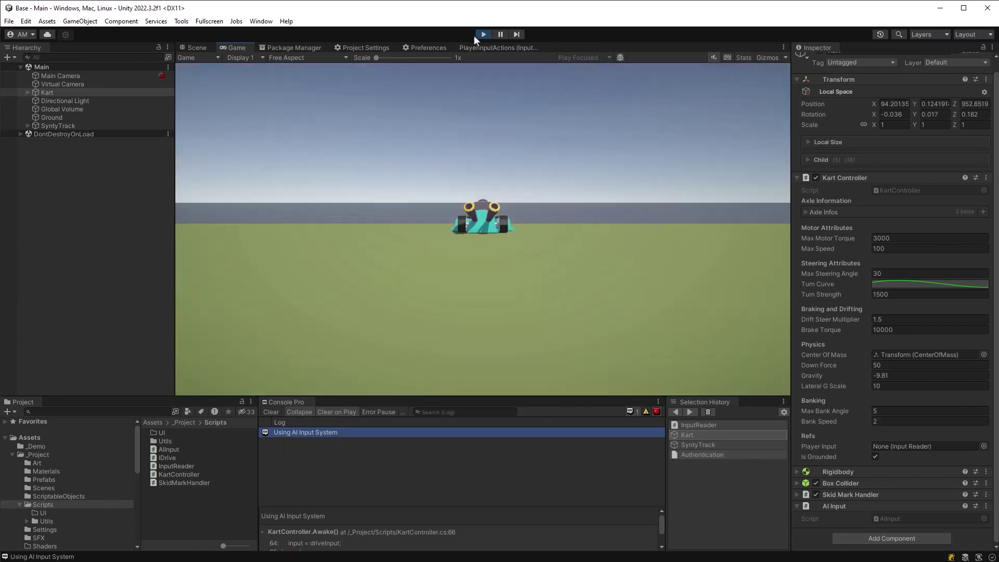
left_click(482, 34)
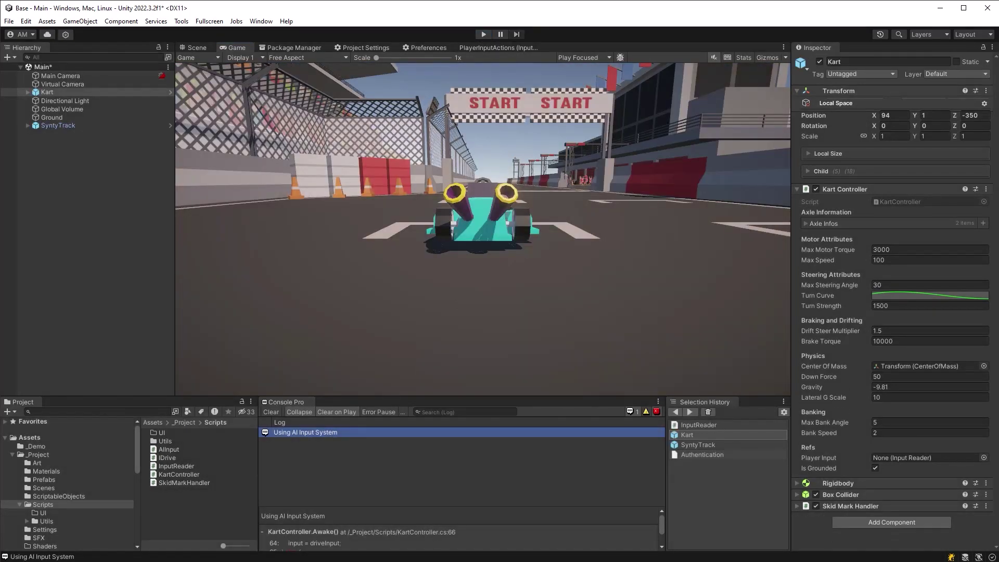
Assign the InputReader ScriptableObject to the Kart's Player Input field.
left_click(59, 134)
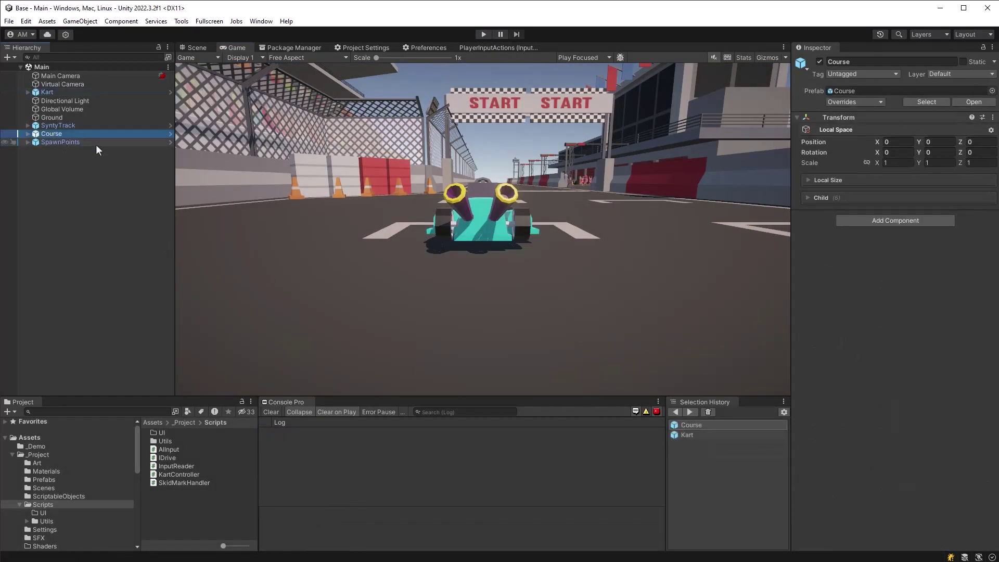
left_click(88, 140)
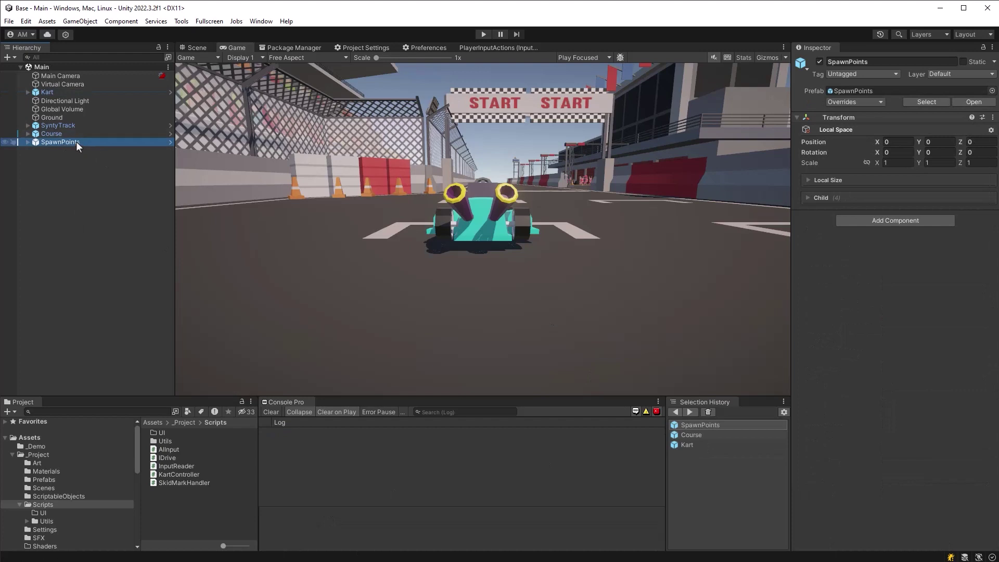
left_click(68, 93)
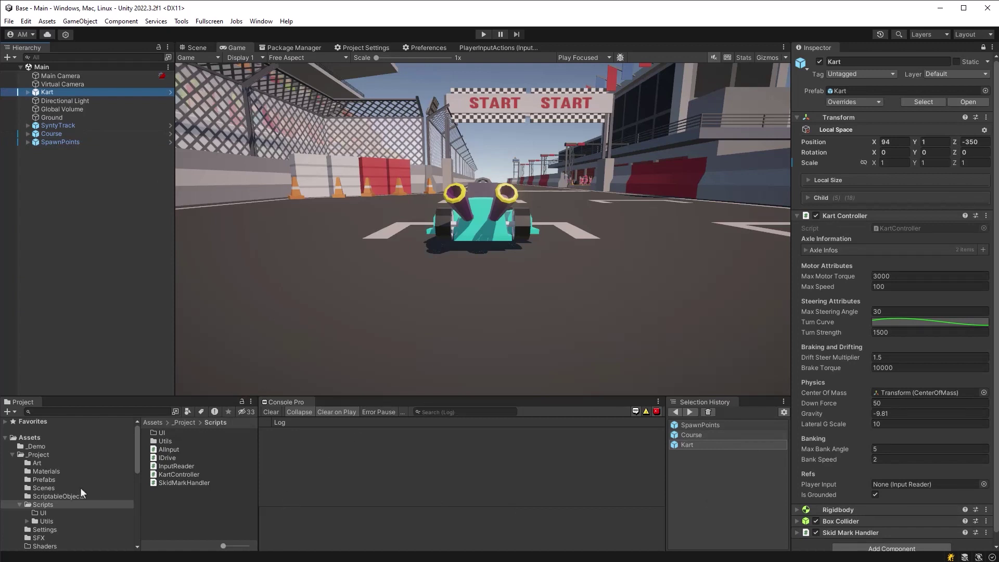
left_click(65, 496)
left_click_drag(178, 435, 912, 484)
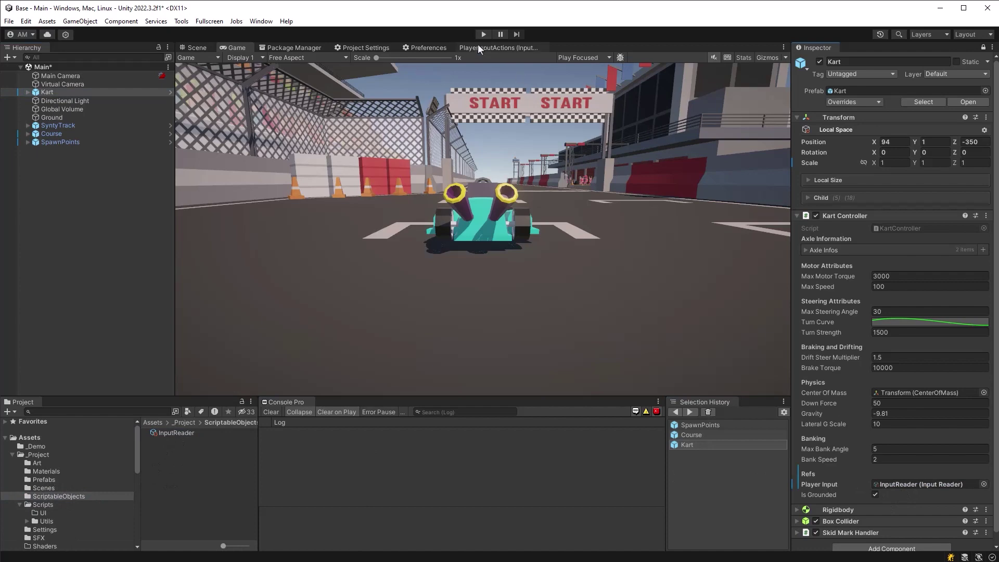
Play-test the kart driving the track, then pause the run.
left_click(482, 35)
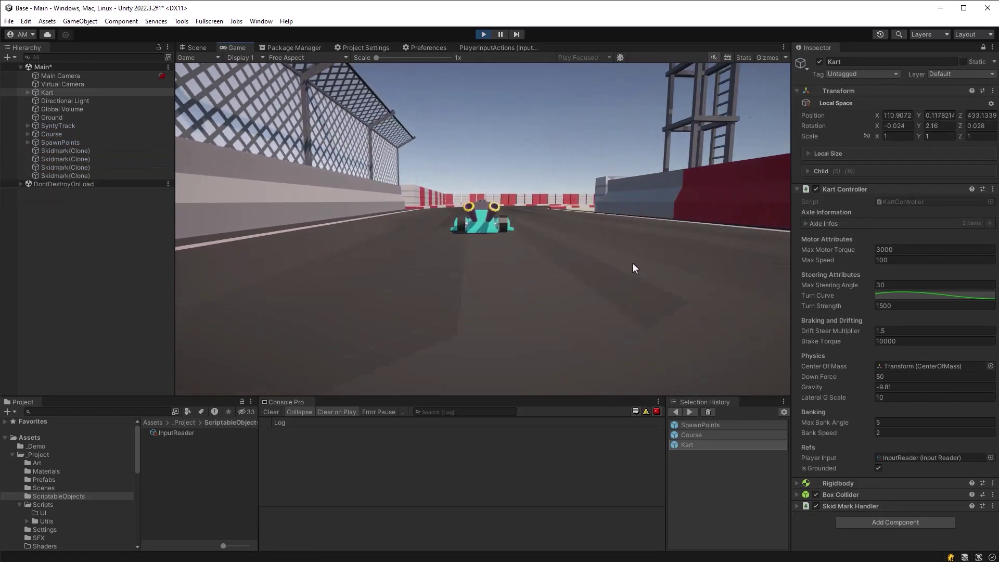
left_click(490, 32)
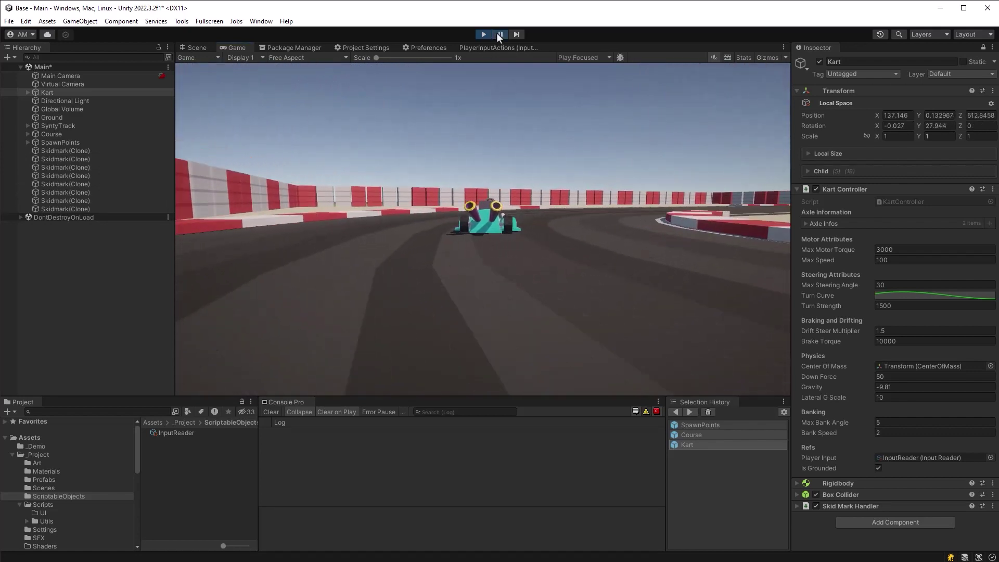
Frame the kart in the Scene view and inspect Course's Waypoint and Waypoint (1).
left_click(193, 48)
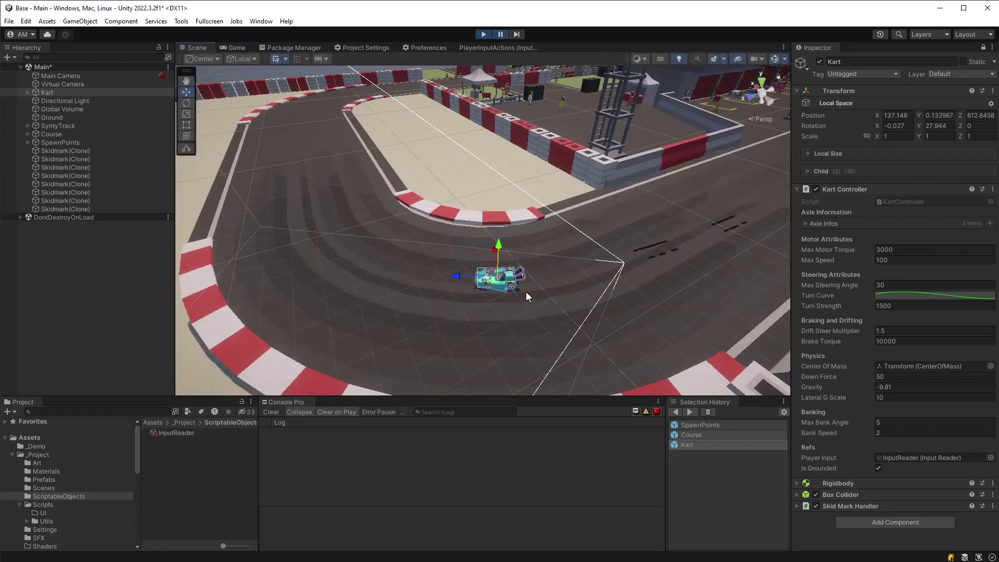
key("f")
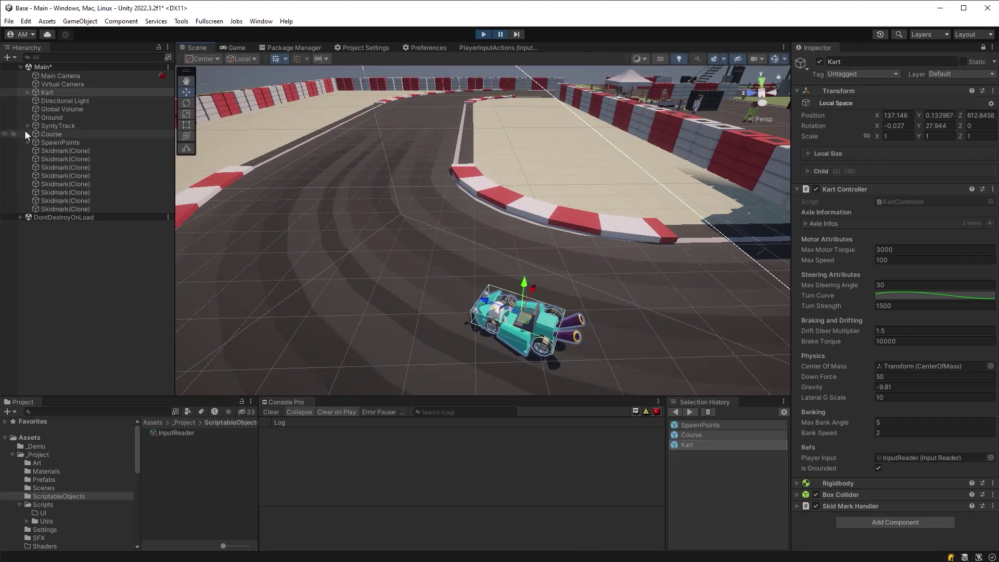
left_click(27, 131)
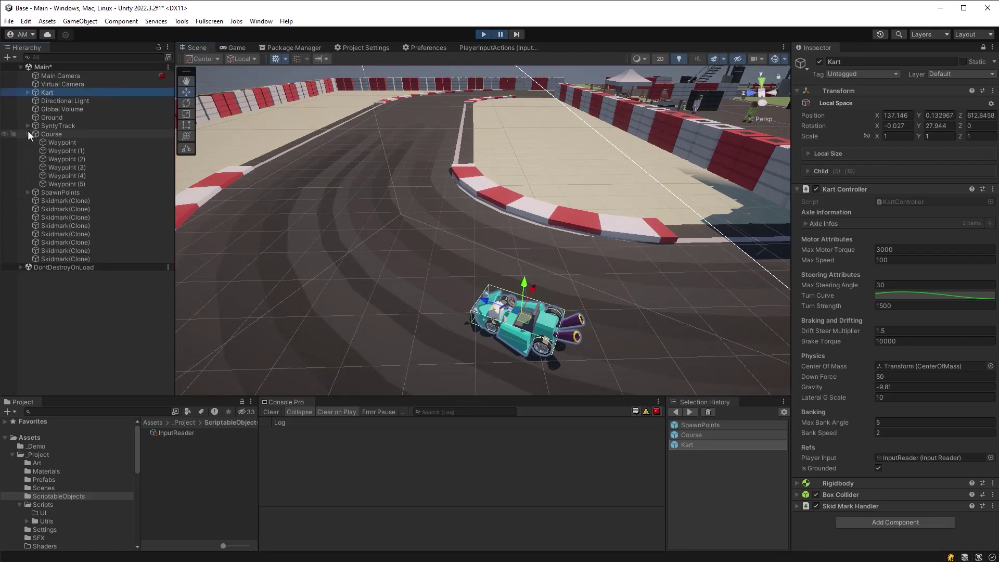
left_click(71, 141)
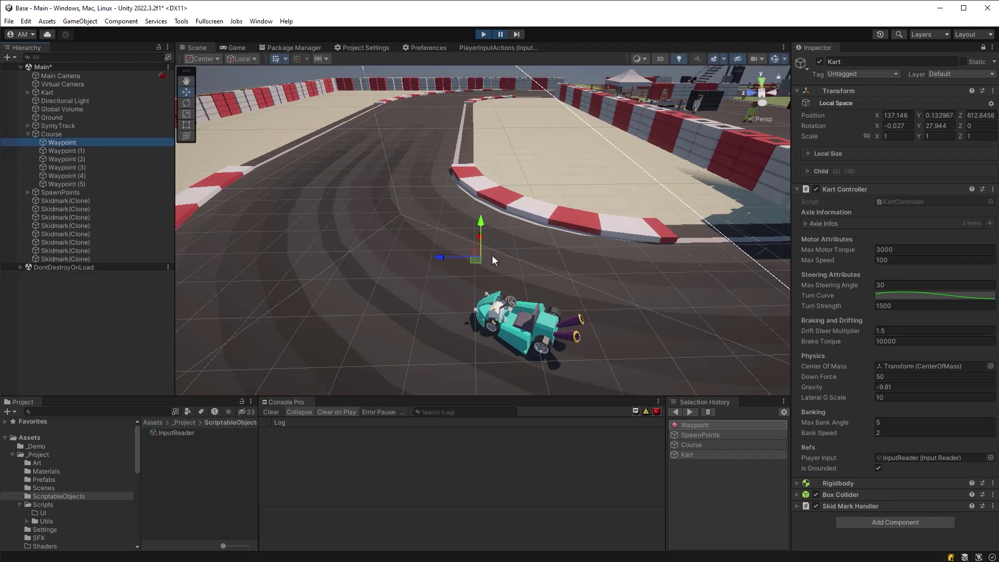
left_click(62, 149)
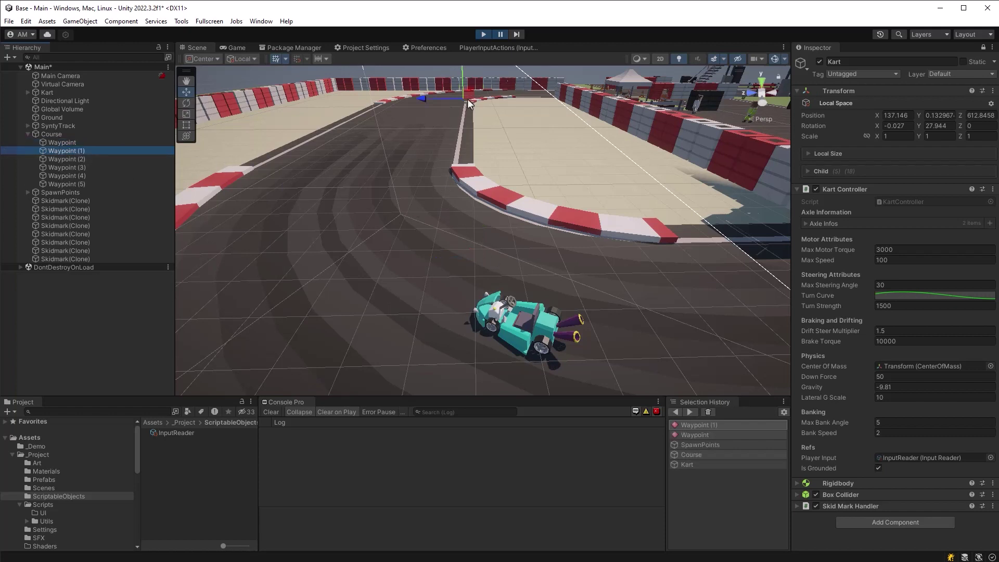
left_click(96, 143)
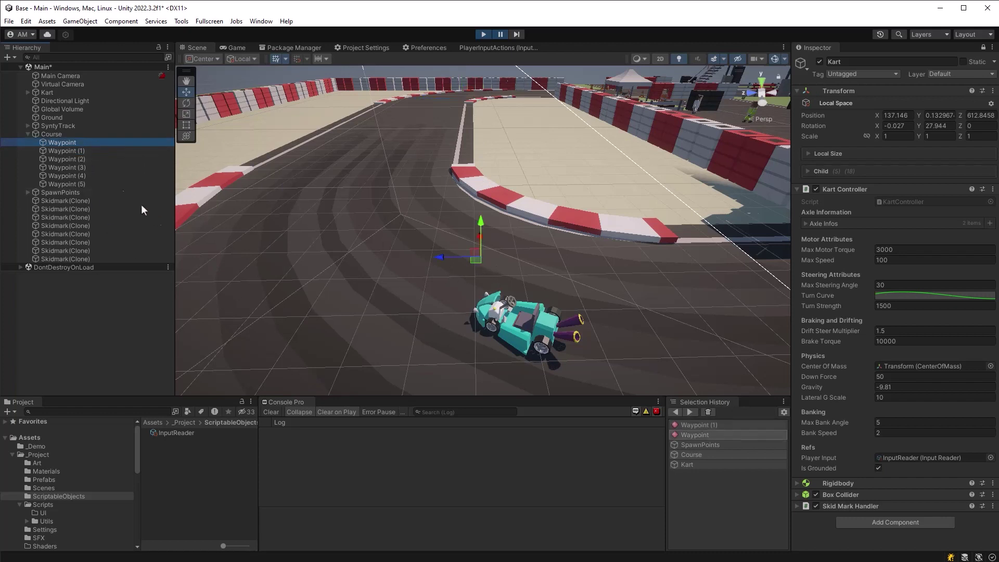
left_click(96, 152)
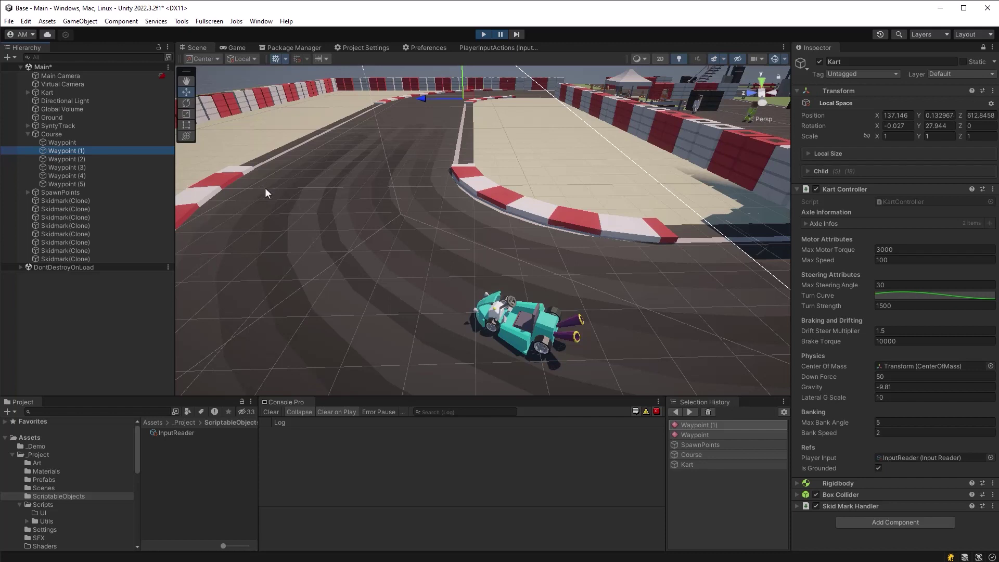
Resume the paused test drive and then end it.
left_click(500, 35)
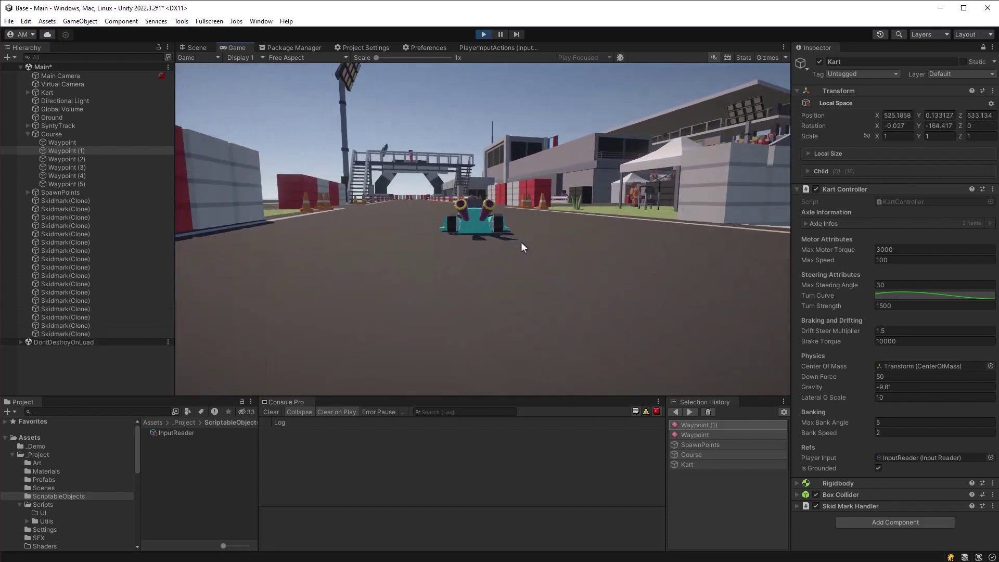
left_click(484, 35)
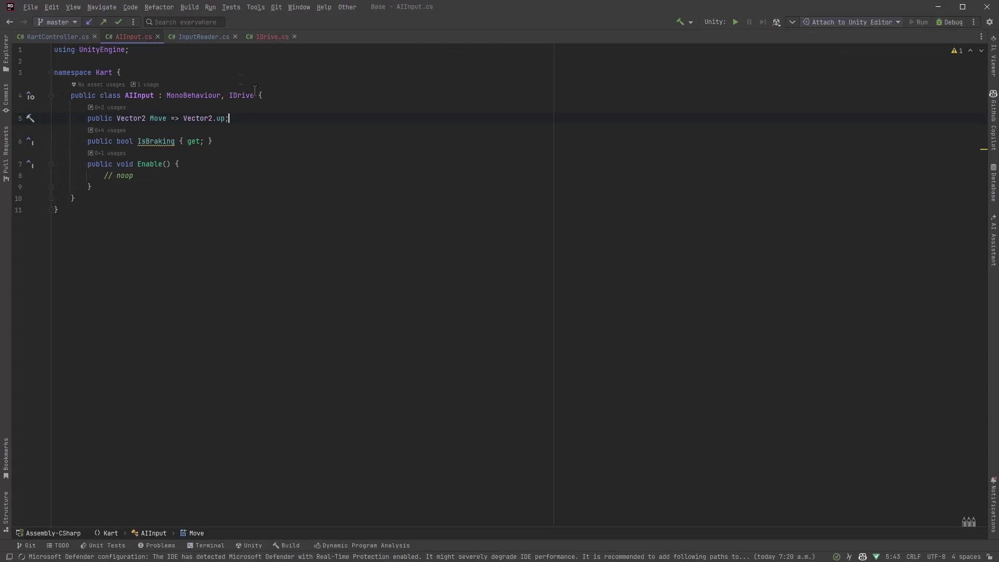
Declare AIDriverData : ScriptableObject with a proximityThreshold float field.
key("Return")
type("public class AIDriverData : Scrip")
key("Return")
type("{")
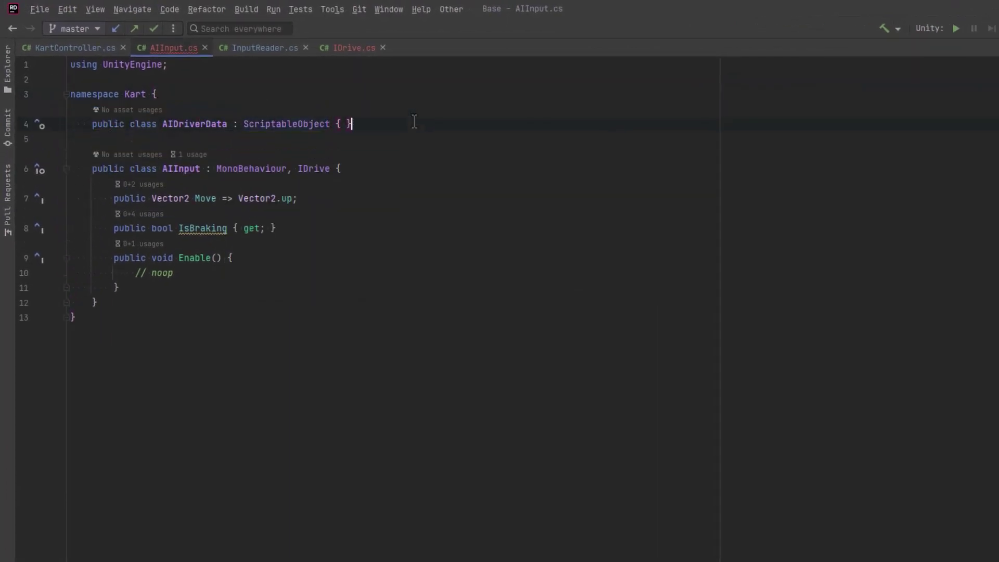
key("Return")
type("public float proximityThres")
key("Tab")
key("BackSpace")
key("BackSpace")
type("20")
key("End")
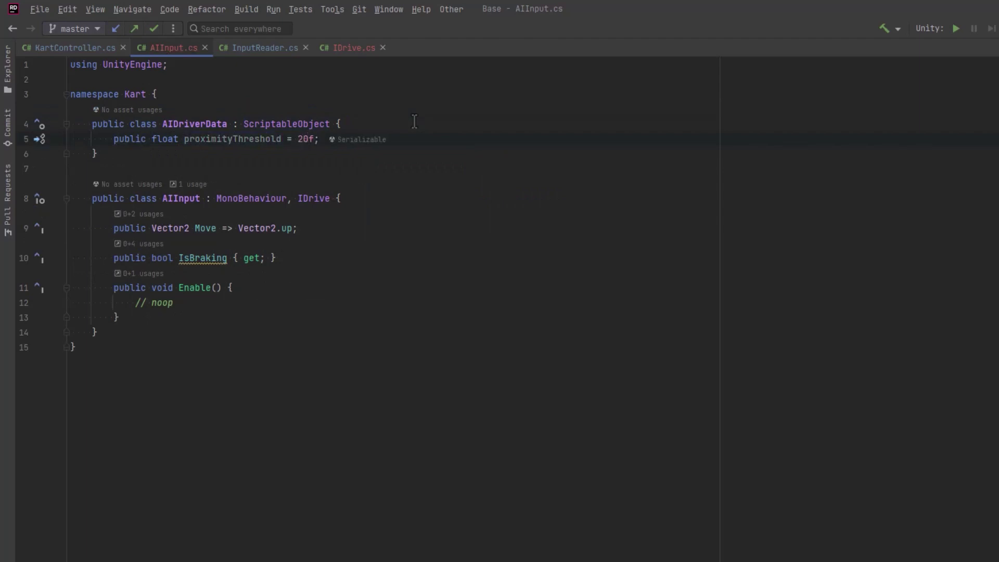
key("Return")
type("public float updateCornerRange = 50f;")
Add updateCornerRange, brakeRange, spinThreshold, speedWhileDrifting fields, [CreateAssetMenu], and move it to its own file.
key("Return")
type("public float brakeRange;")
key("Return")
type("public float spinThreshold;")
key("Return")
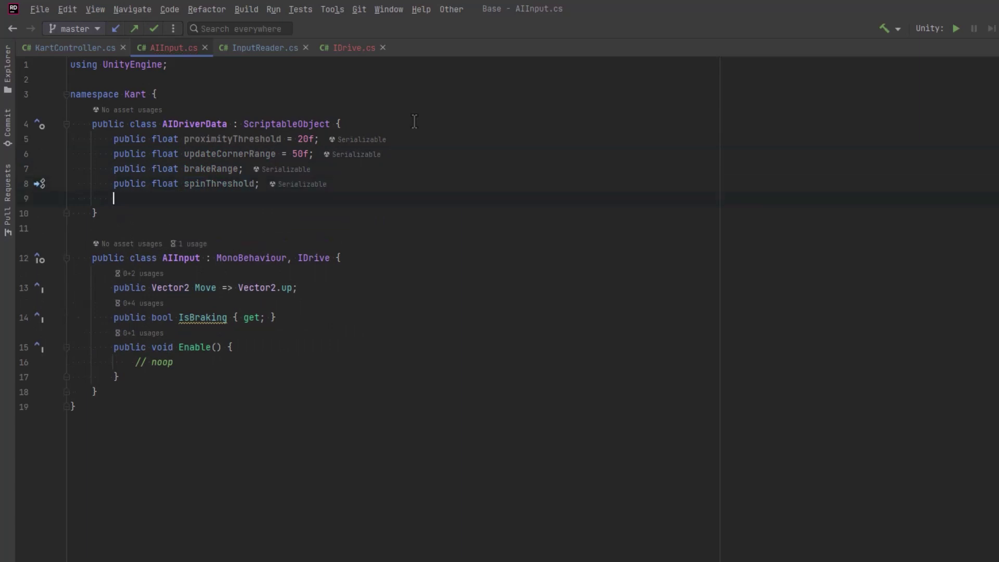
type("public float speedWhileDrifting;")
key("Return")
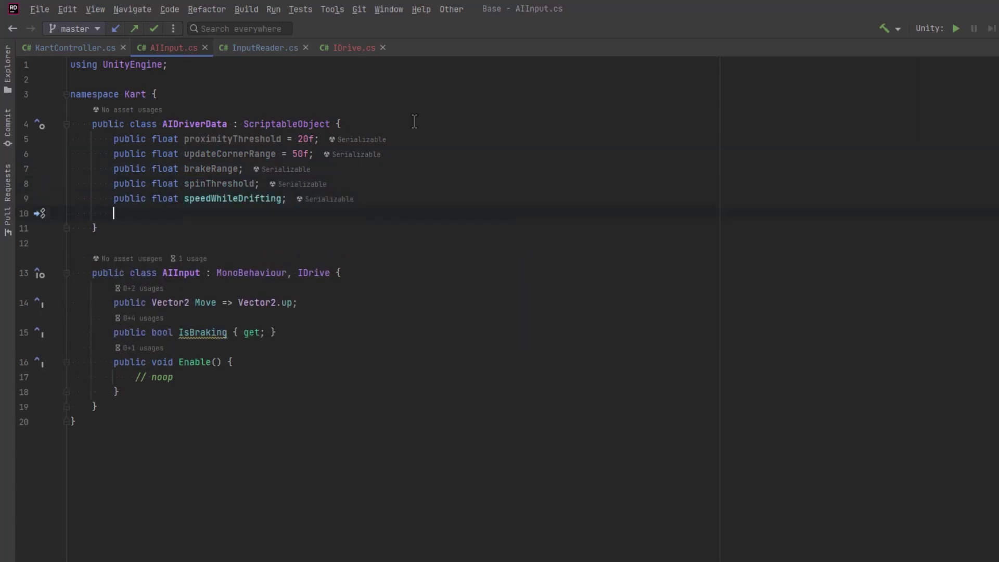
type("public float timeToDrift;")
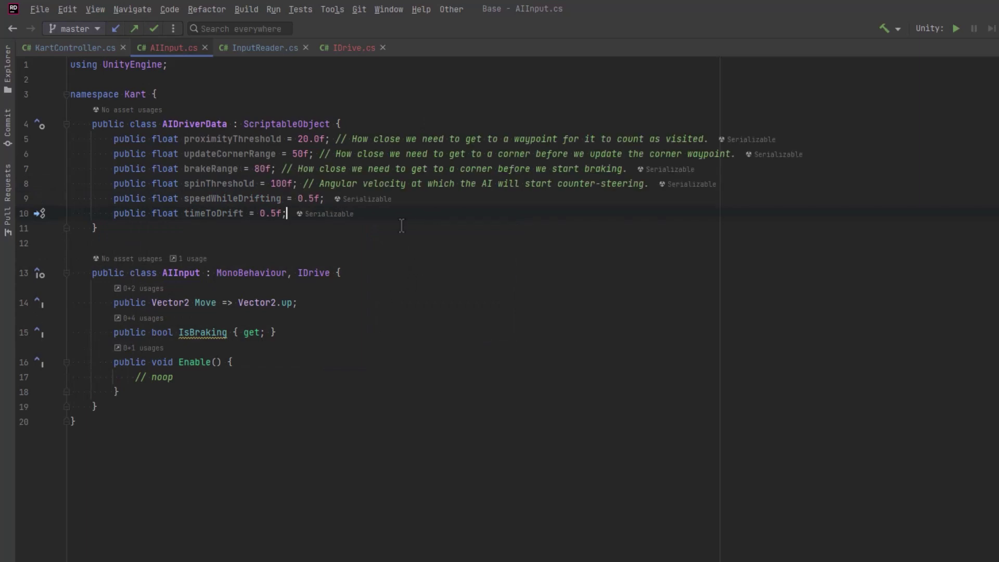
key("alt+Return")
key("Return")
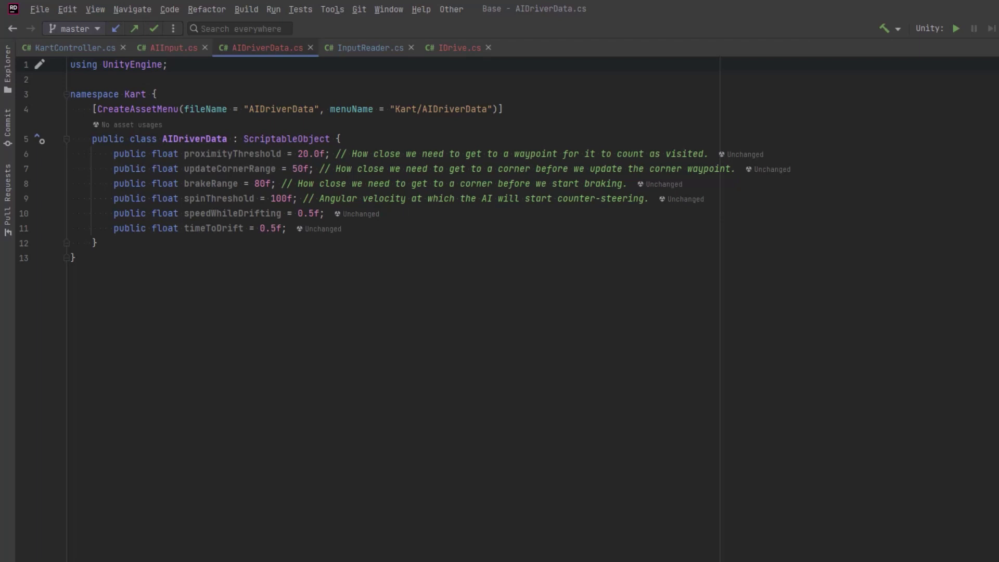
Paste a Circuit ScriptableObject with Transform[] waypoints and [CreateAssetMenu] after AIDriverData.
left_click(117, 243)
key("Return")
key("Return")
type("[CreateAssetMenu(fileName = \"CircuitData\", menuName = \"Kart/CircuitData\")]     public class Circuit : ScriptableObject {         public Transform[] waypoints;     }")
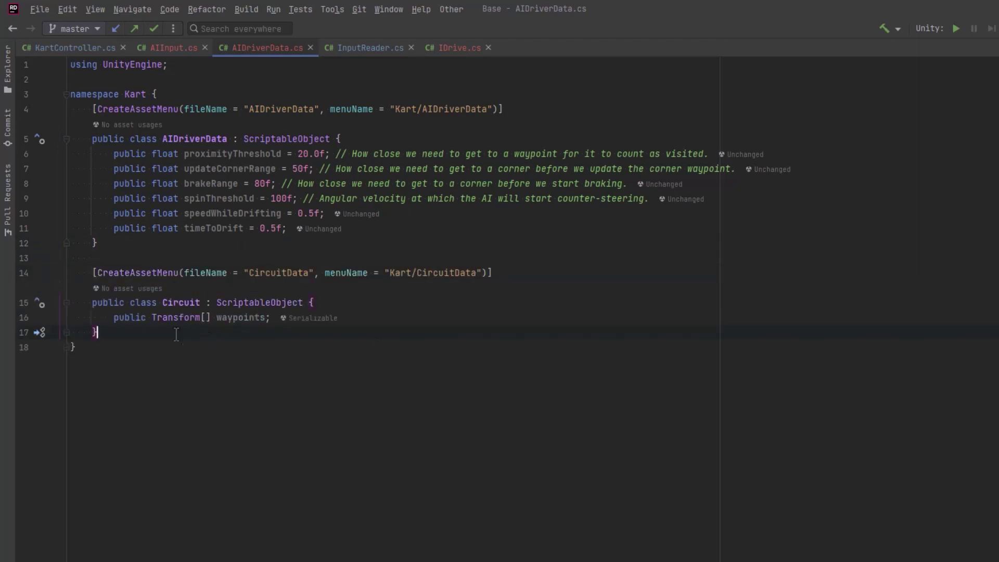
Move Circuit into its own Circuit.cs file and return to AIInput.cs.
left_click(177, 303)
key("alt+Return")
key("Return")
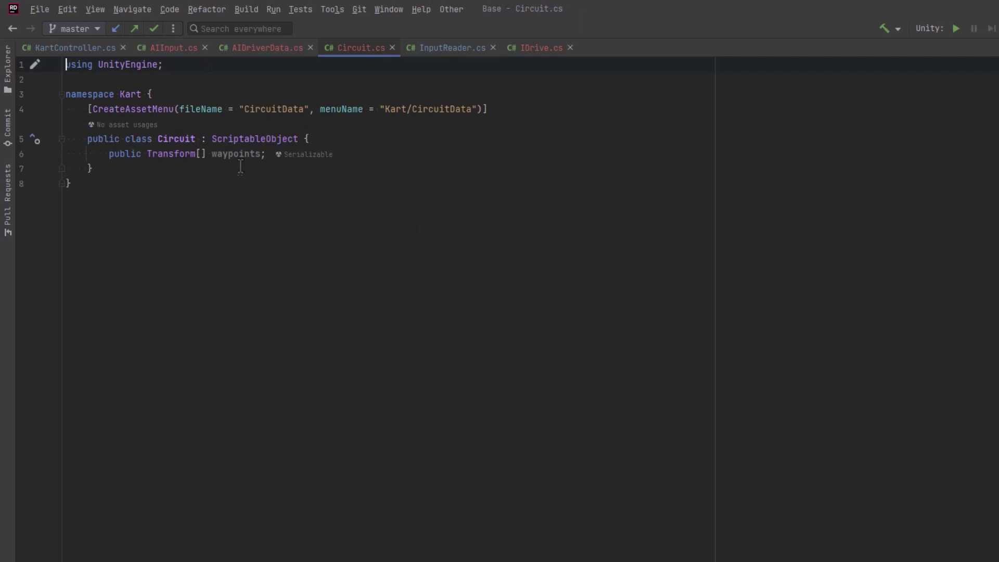
left_click(173, 48)
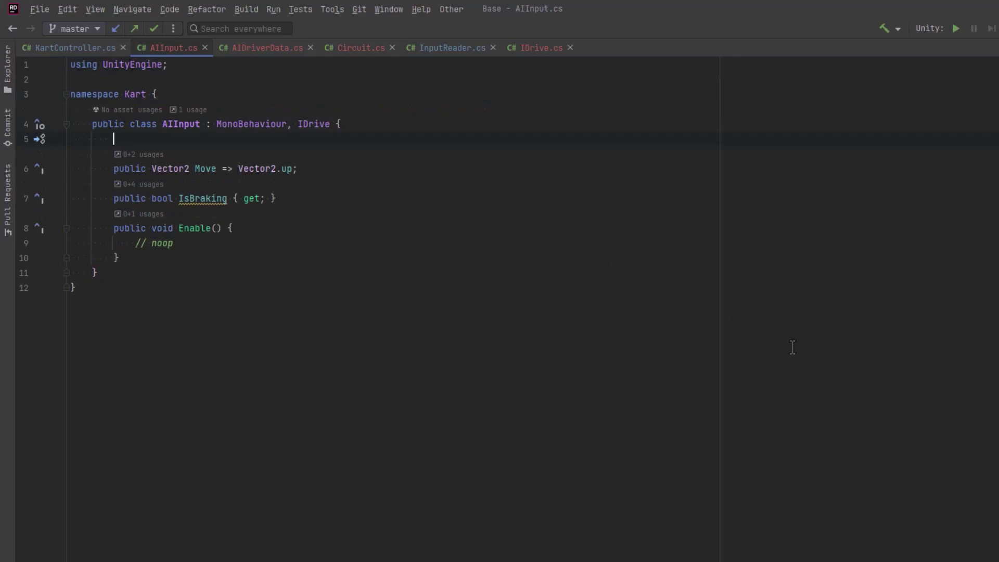
type("public Cir")
Add Circuit and AIDriverData fields plus waypoint index and previousYaw tracking fields to AIInput.
key("Return")
type("circuit;")
key("Return")
type("public AI")
key("Return")
type("driverData;")
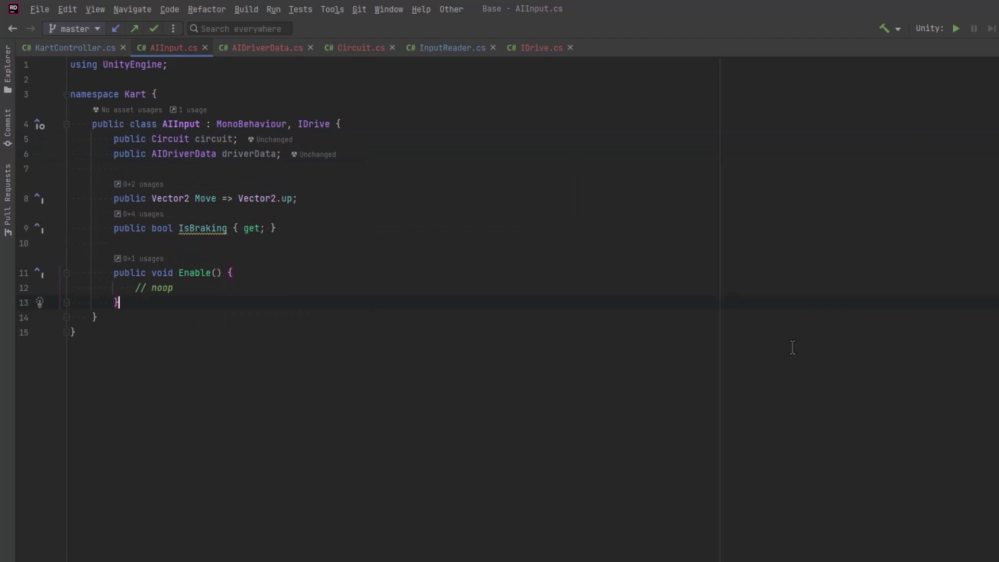
key("Return")
key("Return")
type("int currentWaypointIndex;")
key("Return")
type("int currentCornerIndex;")
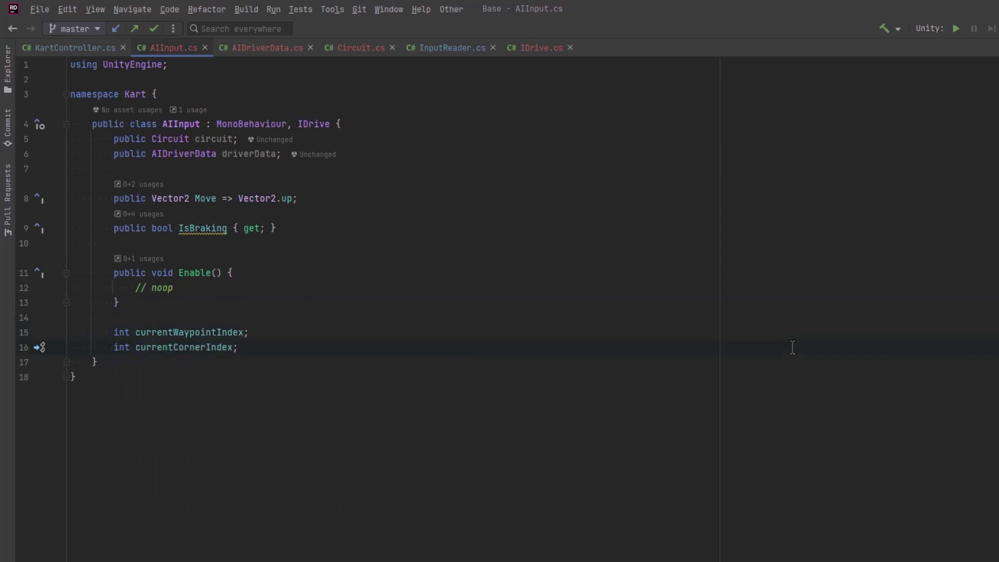
key("Return")
key("Return")
type("float previousYaw; // The yaw of the kart in the previous frame.")
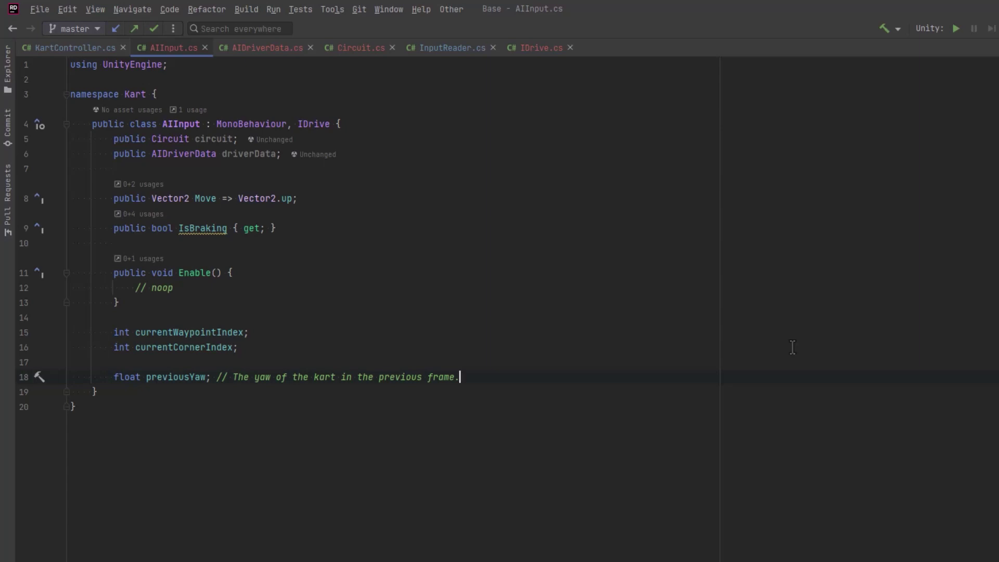
Add AddDriverData and AddCircuit setters as expression-bodied methods.
key("Return")
key("Return")
type("public void AddDriver")
key("Tab")
key("Return")
key("Return")
type("public")
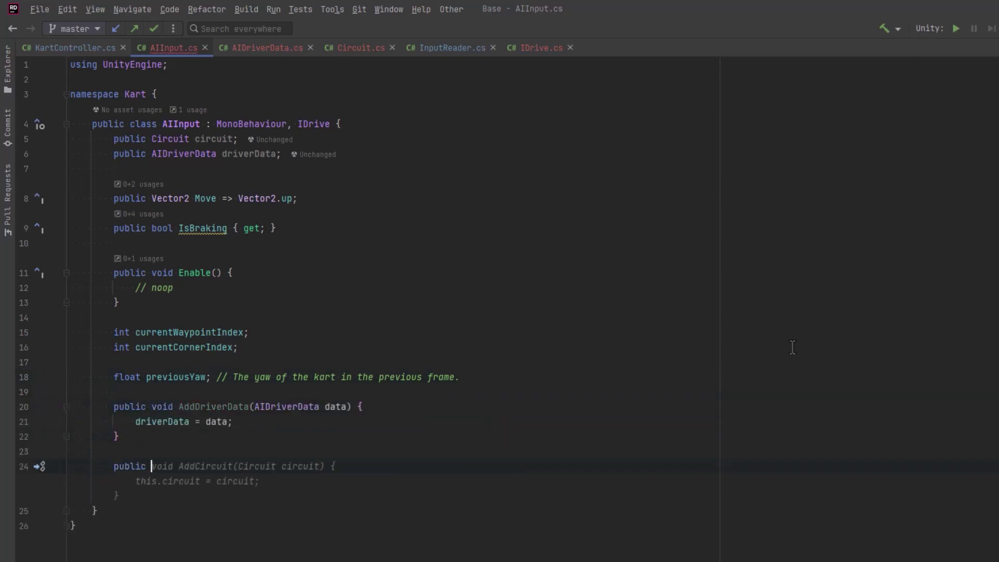
key("Tab")
key("alt+Return")
key("Down")
key("Down")
key("Return")
key("alt+Return")
key("Down")
key("Down")
key("Return")
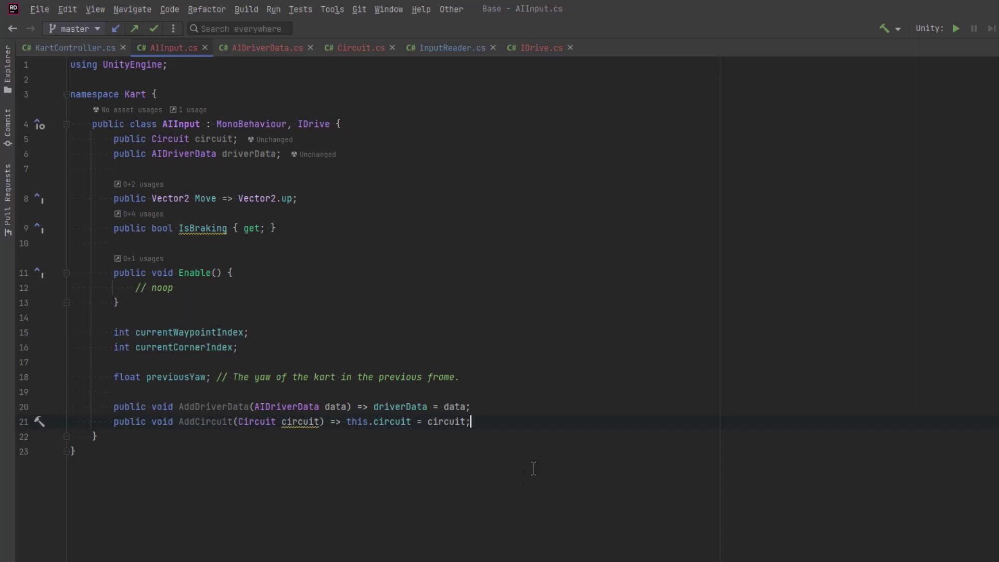
Write Start() throwing ArgumentNullException when circuit or driverData is missing, then storing the starting yaw.
key("Return")
key("Return")
type("void Start")
key("Return")
type("if (circuit == null || driverData")
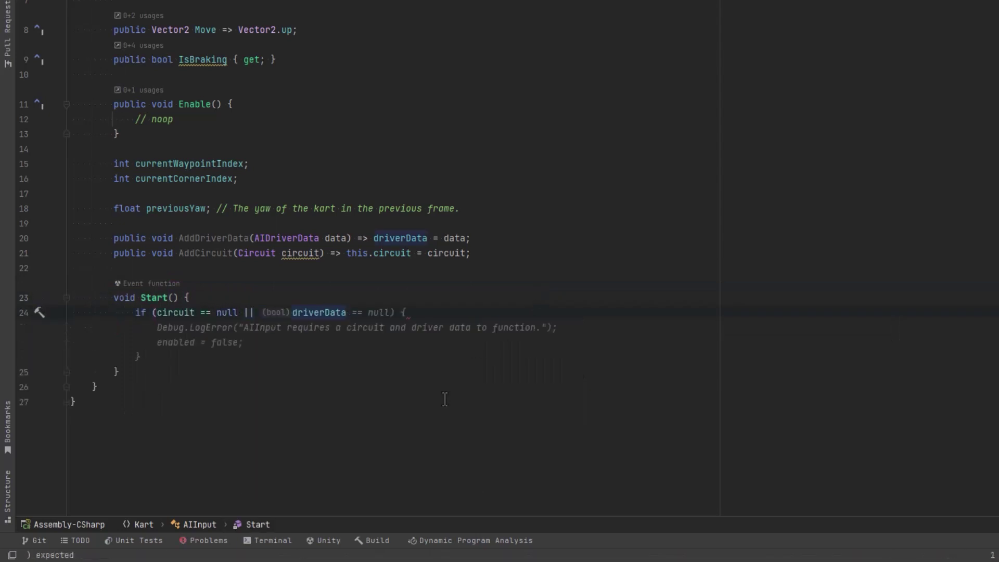
type(" == null) {")
key("Return")
type("throw new ArgumentNul")
key("Return")
type("\"")
key("BackSpace")
type("$\"AIInput requires a circuit and driver data to be set.\");")
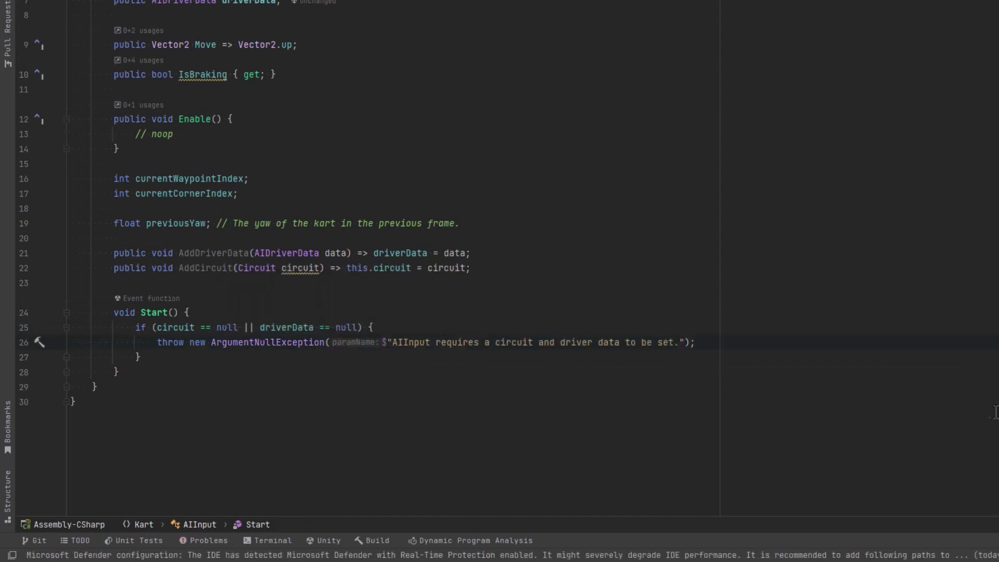
key("Down")
key("End")
key("Return")
type("previousYaw")
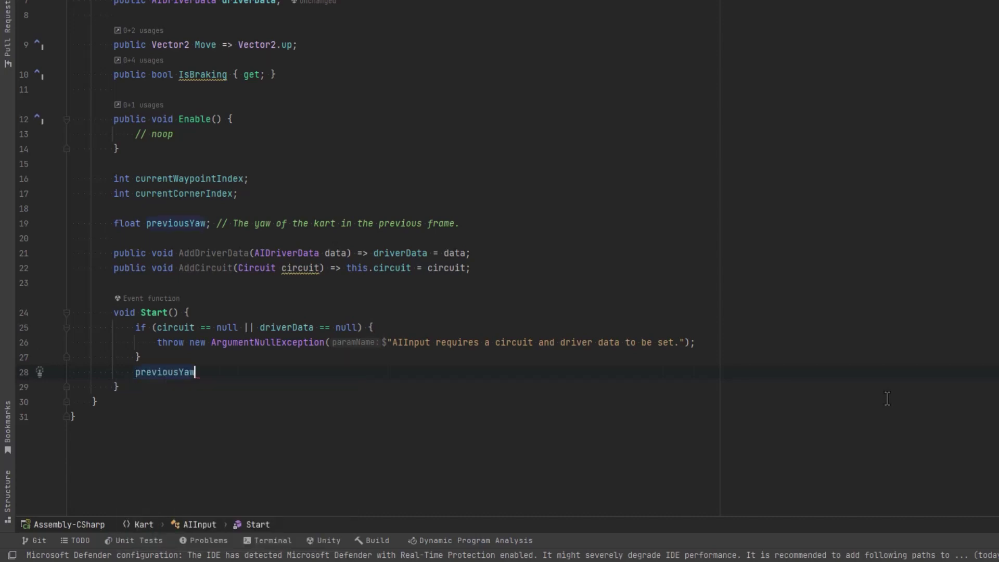
type(" = transform.eulerAngles.y;")
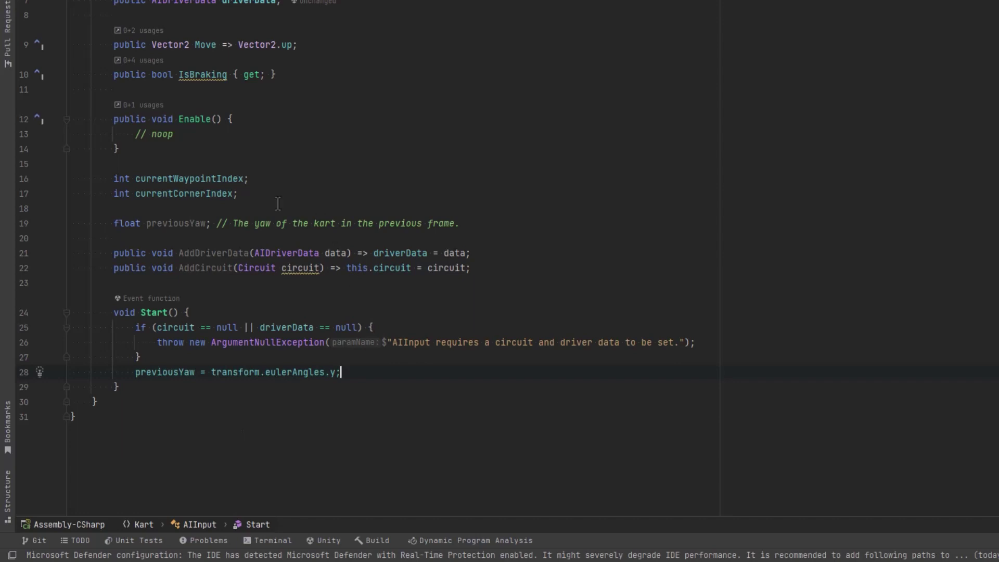
Declare a CountdownTimer driftTimer field after the corner index field.
left_click(264, 193)
key("Return")
key("Return")
type("Coun")
key("Return")
type("driftTi")
key("Tab")
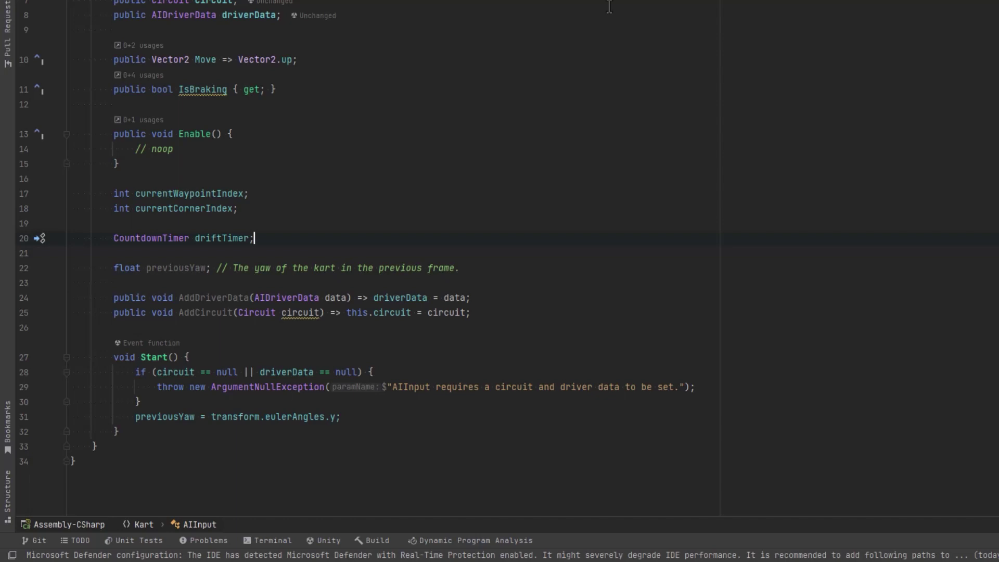
Construct driftTimer in Start from driverData.timeToDrift.
left_click(363, 417)
key("Return")
type("driftTimer = new CountdownTimer(driverData.driftDuration);")
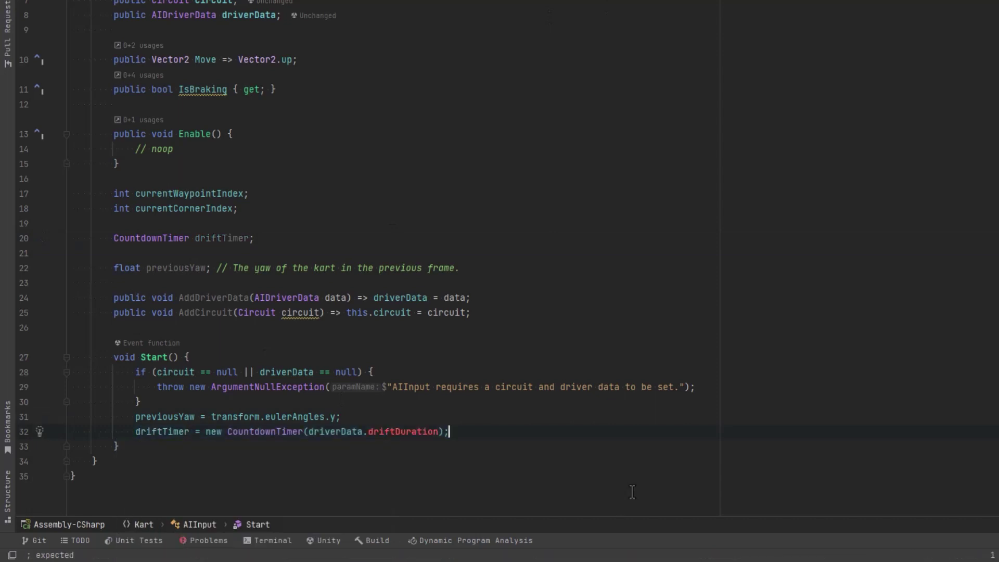
key("Left")
key("Left")
key("ctrl+BackSpace")
type("time")
key("Return")
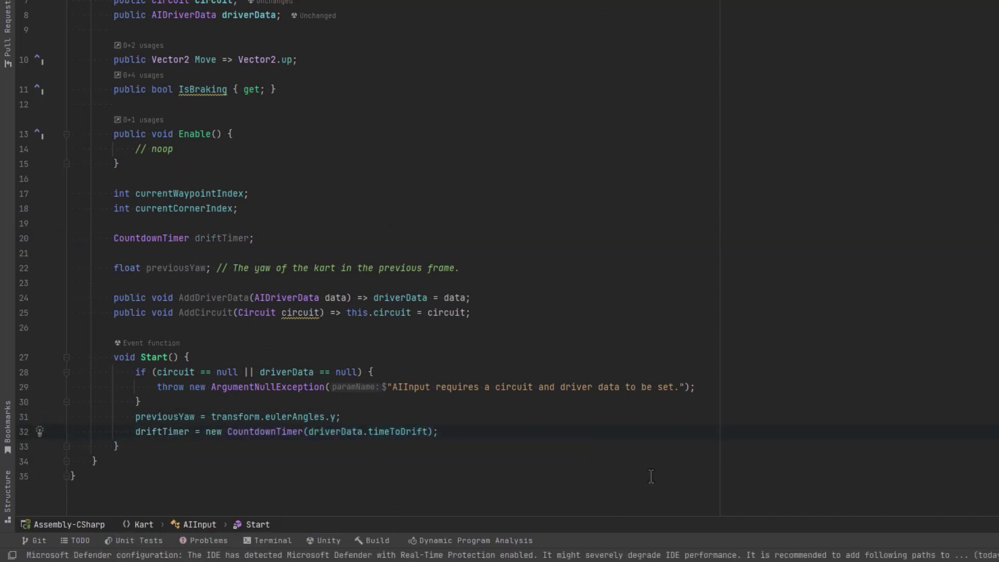
Subscribe OnTimerStart and OnTimerStop to set IsBraking true and false.
key("Return")
type("driftTimer.OnTimerStart ")
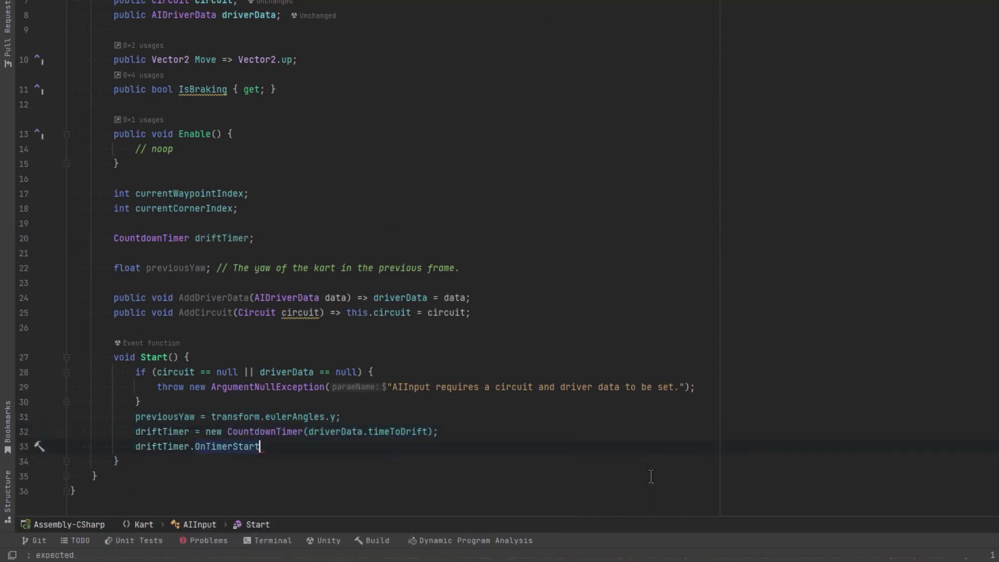
type("+= () => I")
key("Return")
type("= true;")
key("ctrl+d")
type("false")
key("BackSpace")
key("BackSpace")
key("BackSpace")
type("imerStop")
Give the IsBraking property a private setter and position below it.
left_click(402, 89)
key("Left")
type("private set;")
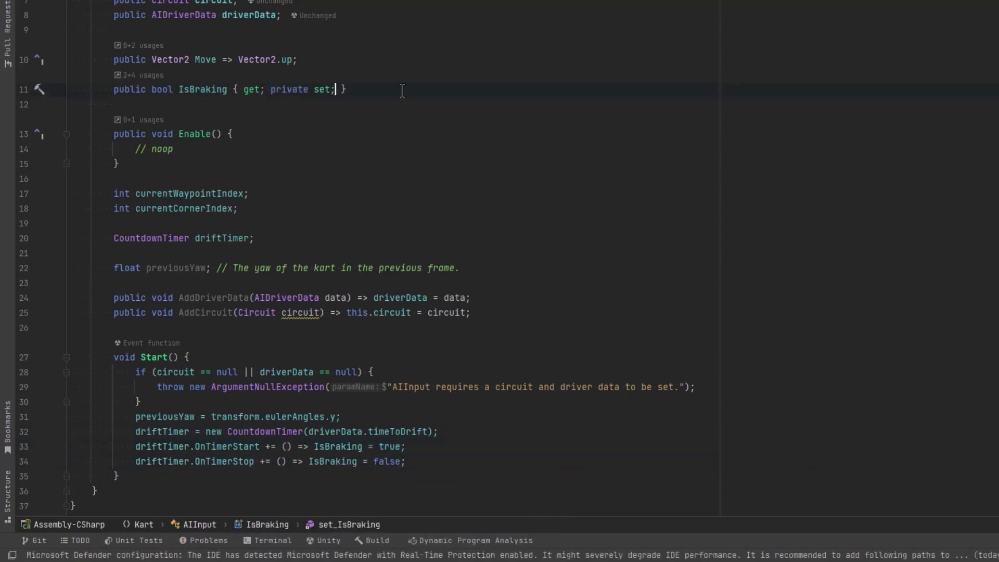
key("Down")
key("Down")
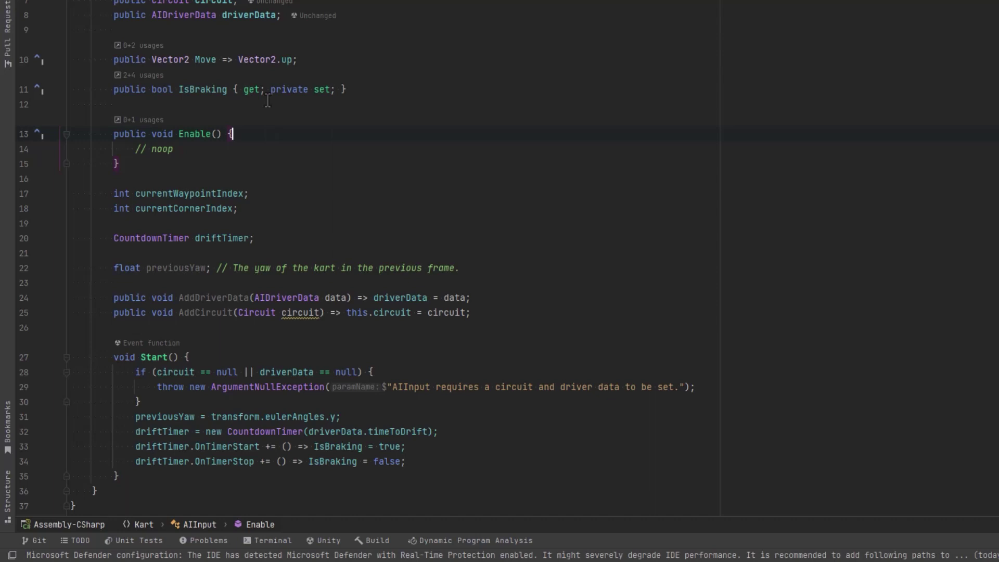
Add an Update method that ticks driftTimer with Time.deltaTime.
left_click(119, 475)
key("Return")
key("Return")
key("Return")
key("Return")
key("Return")
key("Return")
type("void Upd")
key("Return")
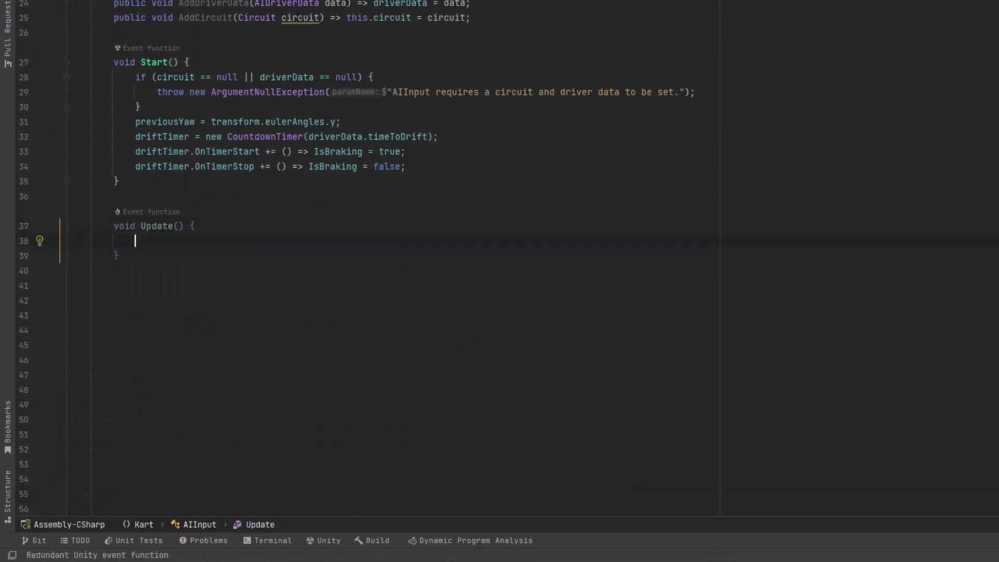
type("dri")
key("Return")
type(".Tick")
key("Return")
key("Tab")
Return early from Update when circuit.waypoints.Length is 0.
key("Return")
type("if (circuit.waypoints.Length == 0) {")
key("Return")
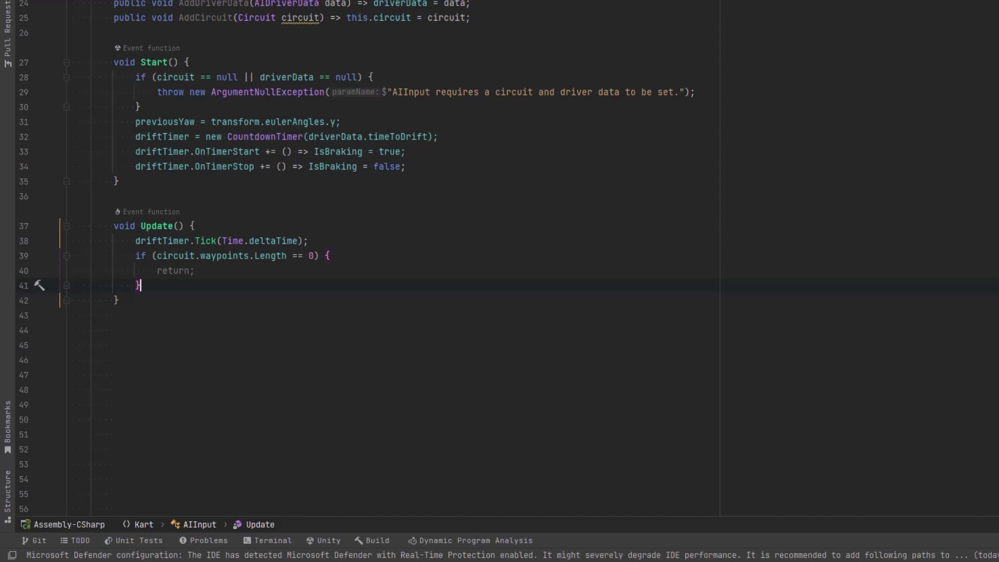
key("Return")
key("Return")
type("// Calculate angular veloc")
Compute currentYaw, deltaYaw and angularVelocity, then store currentYaw in previousYaw.
key("Tab")
key("Return")
type("float currentYaw")
key("Tab")
key("Return")
type("float delta")
key("Tab")
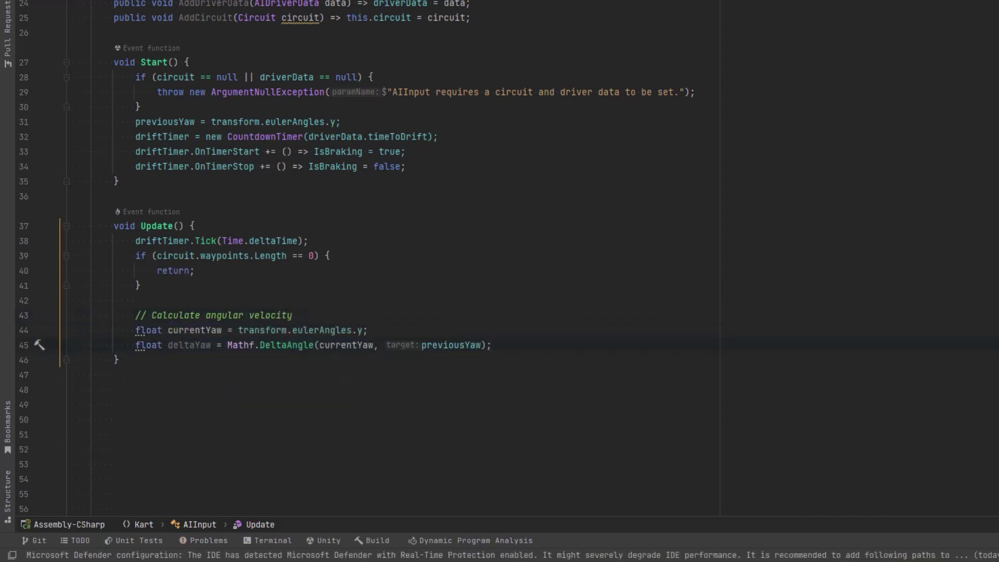
key("Return")
type("float angula")
key("Tab")
key("Return")
type("pre")
key("Tab")
type("= currentYaw;")
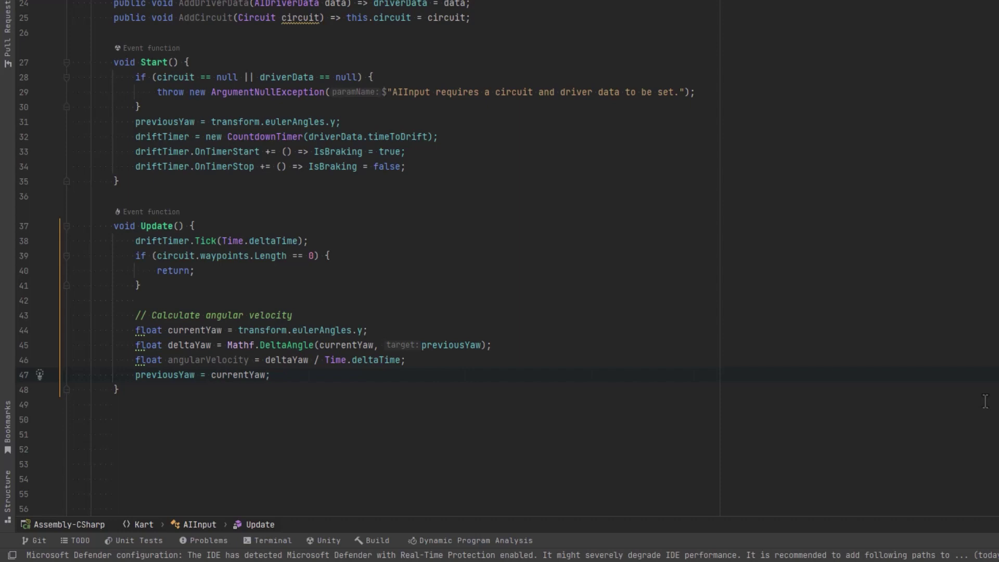
scroll(985, 401, "down", 3)
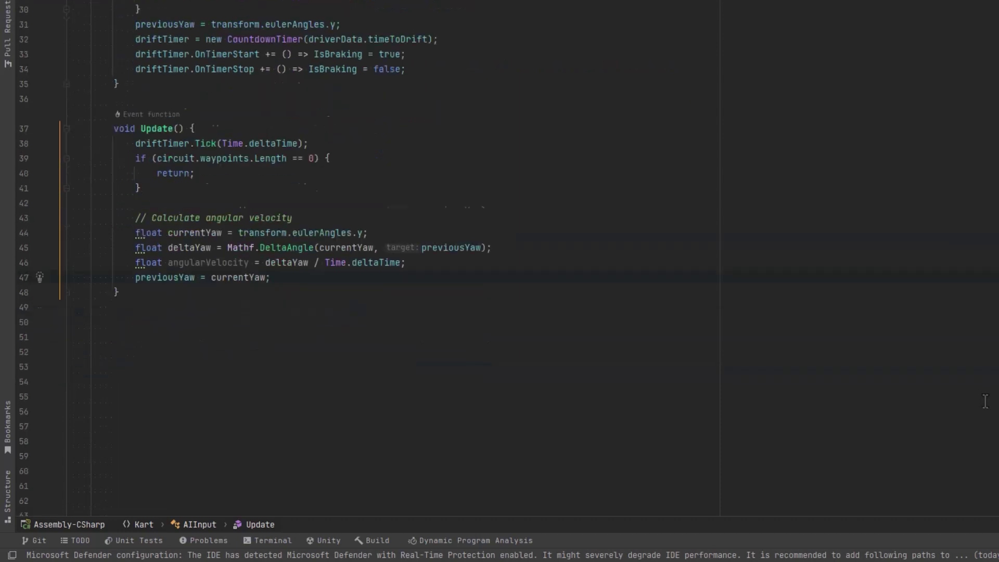
scroll(984, 402, "down", 3)
Compute toNextPoint, toNextCorner vectors and their distances in Update.
key("Return")
key("Return")
type("Vector3 toNextPoint = circuit.waypoints[currentWaypointIndex].position - transform.position;")
key("Return")
type("Vector3 toNextCorner = cir")
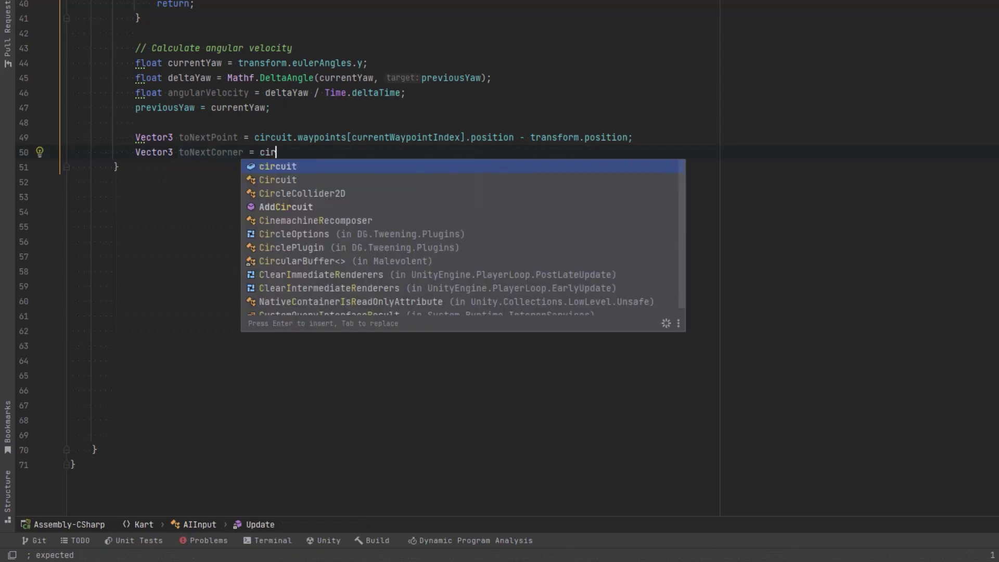
type("cuit.waypoints[currentCornerIndex].position - transform.position;")
key("Return")
type("var")
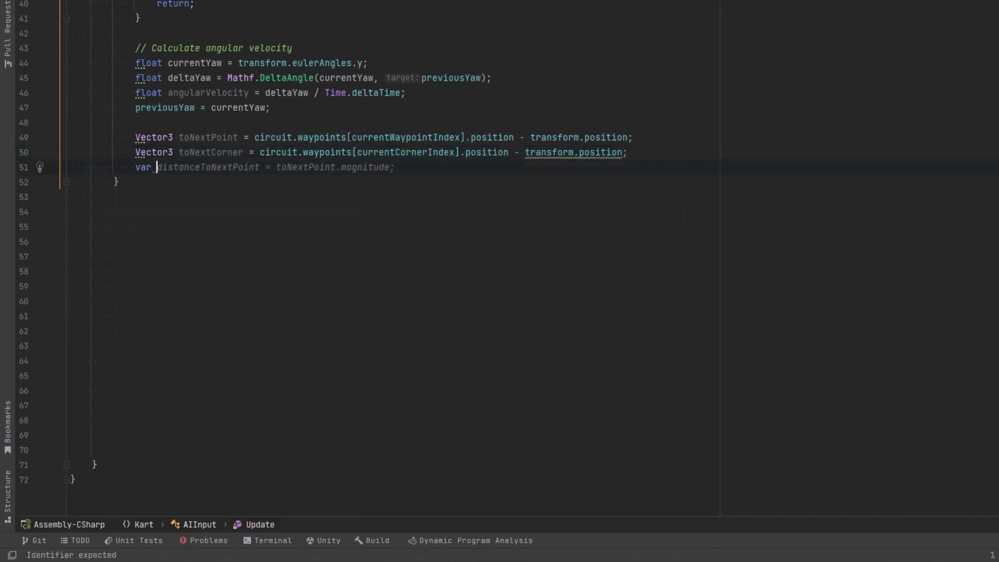
key("Tab")
key("Return")
key("Tab")
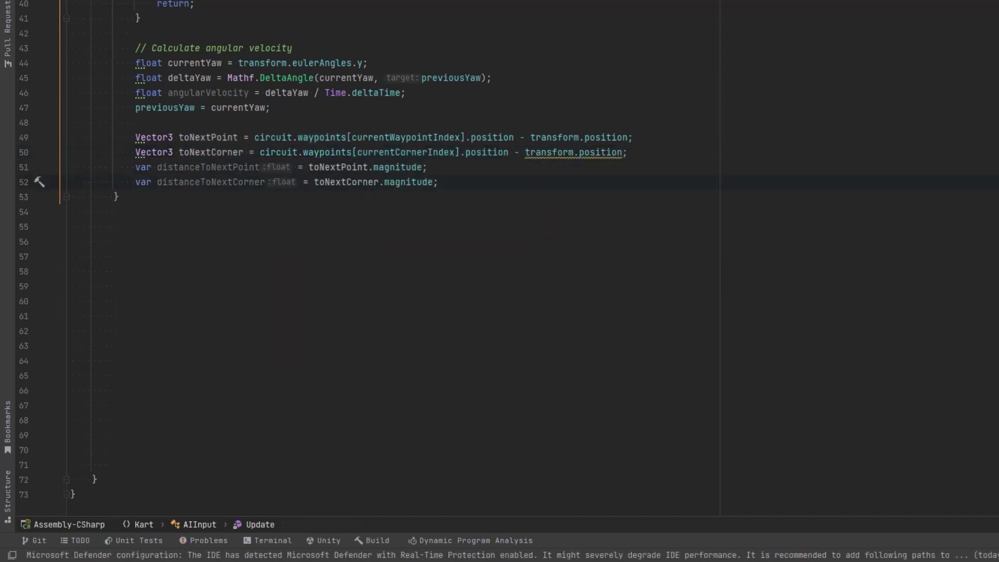
Advance the waypoint and corner indices in if blocks when the kart is close enough.
key("Return")
key("Return")
type("// If the kart comes within range of the next waypoint, move to the next waypoint.")
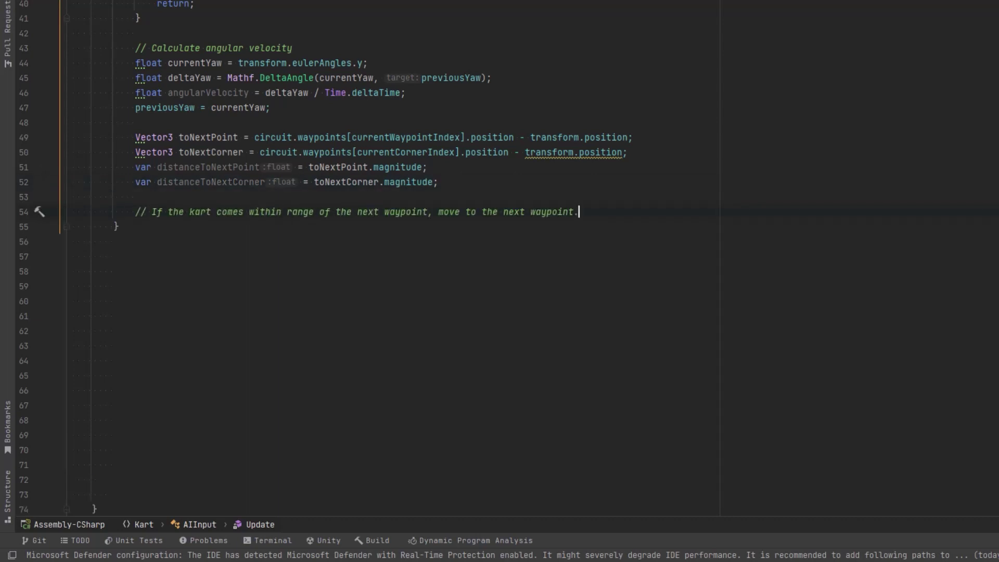
key("Return")
key("Tab")
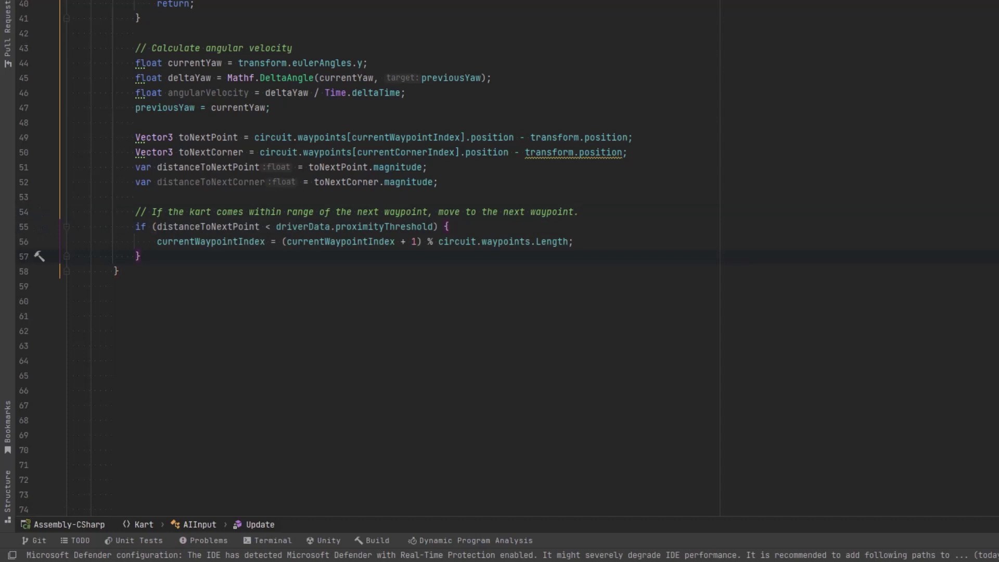
key("Return")
type("// If the kart comes within range of the corner, update the corner waypoint.")
key("Return")
key("Tab")
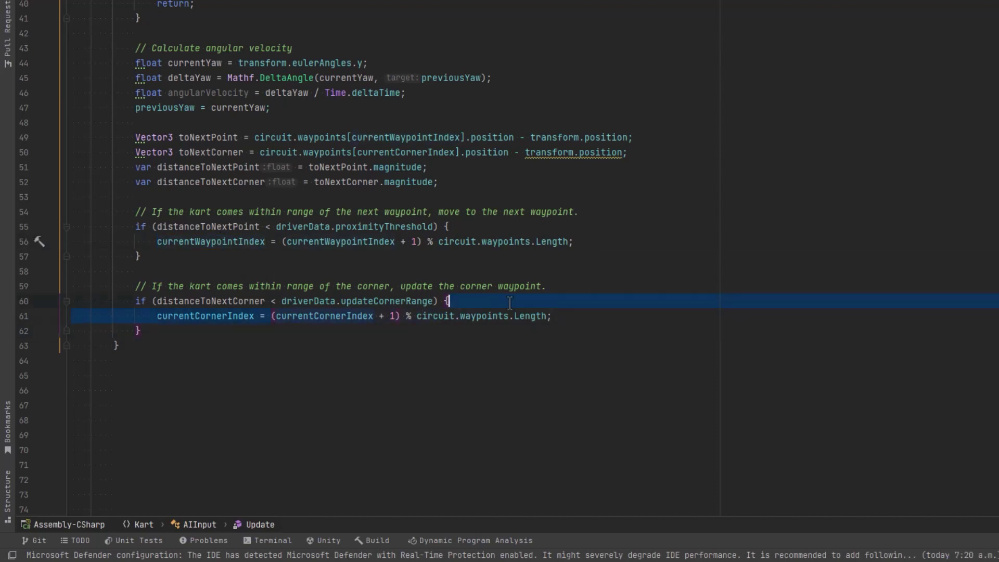
type("currentWaypointIndex")
Start the drift timer when within brakeRange of the next corner and not already running.
key("Down")
key("End")
key("Return")
key("Return")
type("// Drift logic")
key("Return")
type("if (distanceToNextCorner < driverData.b")
key("Return")
type("&& !")
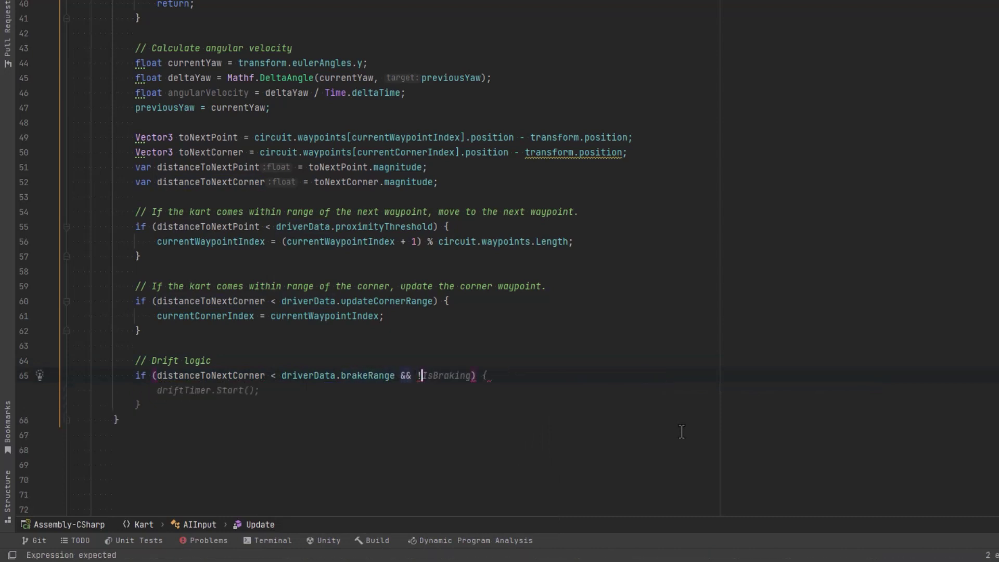
type("driftTimer")
key("Tab")
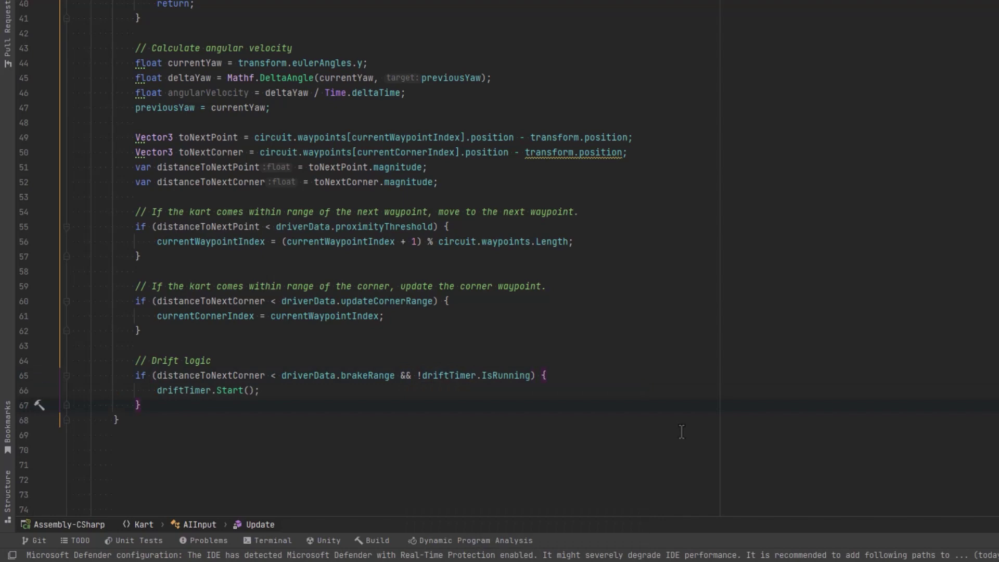
scroll(682, 432, "up", 10)
left_click_drag(346, 89, 225, 94)
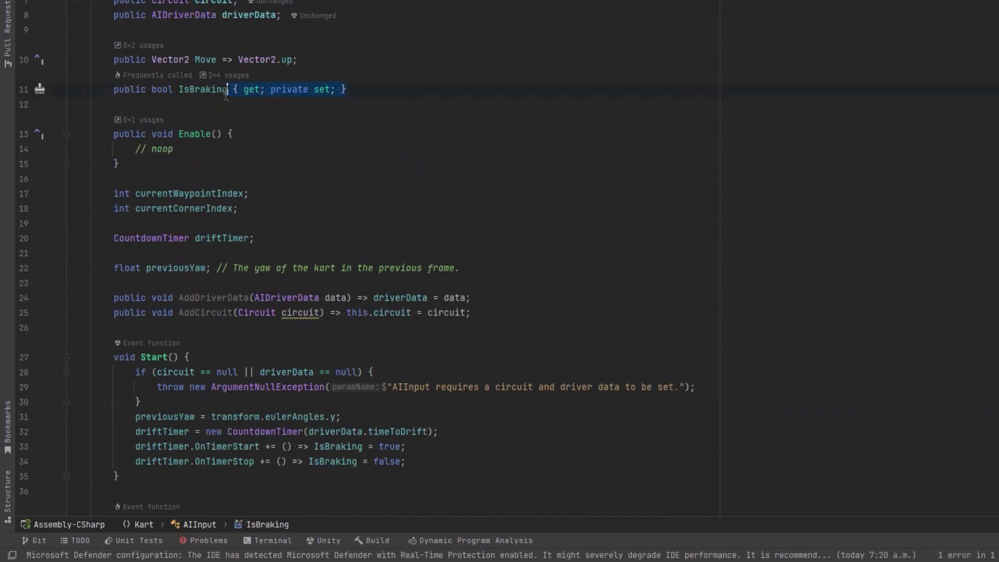
Give the Move property get and private set accessors instead of fixed Vector2.up.
key("ctrl+c")
left_click_drag(312, 62, 217, 61)
key("ctrl+v")
scroll(746, 290, "down", 15)
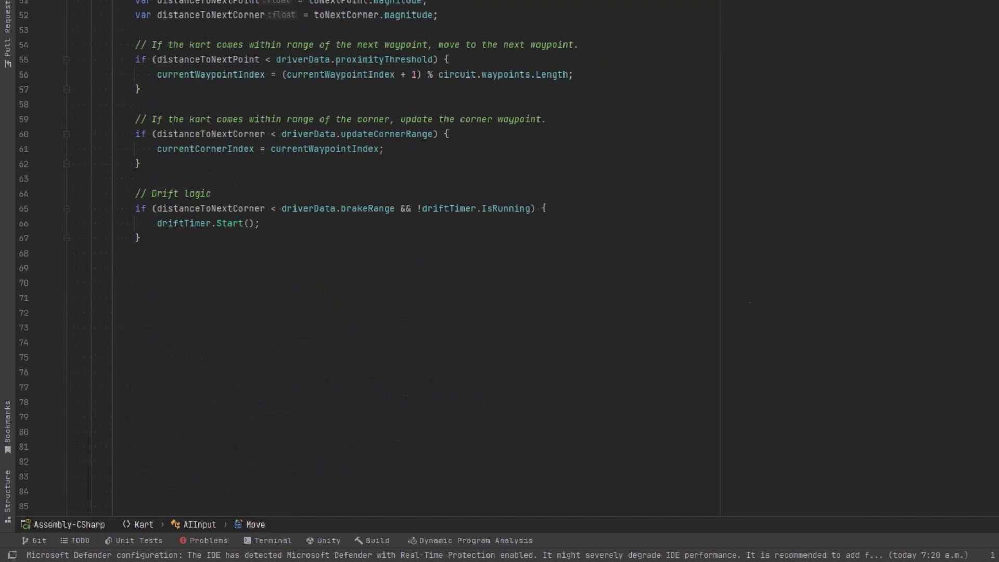
Set Move.y to driverData.speedWhileDrifting while the drift timer runs, else full speed.
key("Return")
key("Return")
type("// Adjust speed")
key("Return")
type("Move = Move.With")
key("Return")
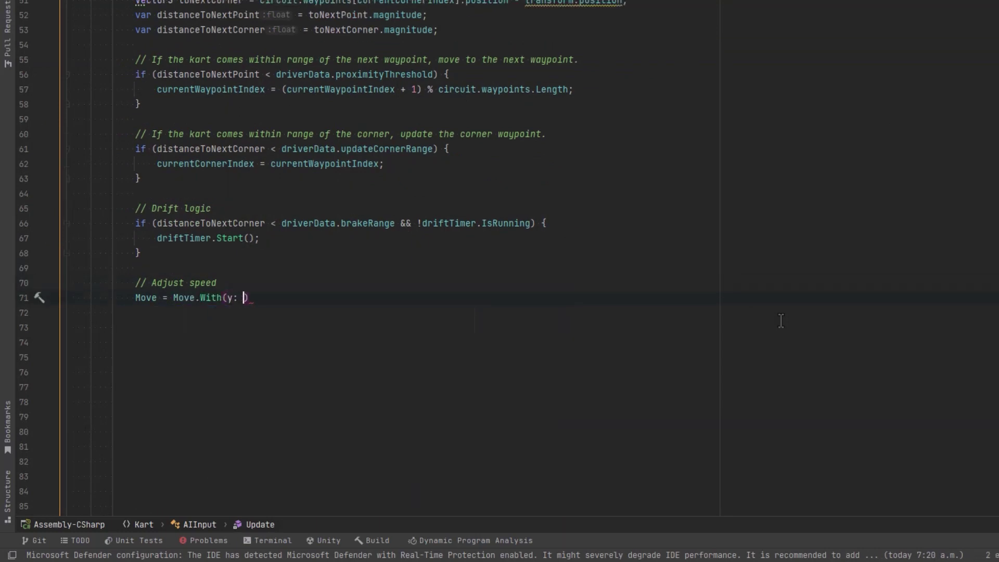
type("driftTimer.i")
key("Return")
type("? d")
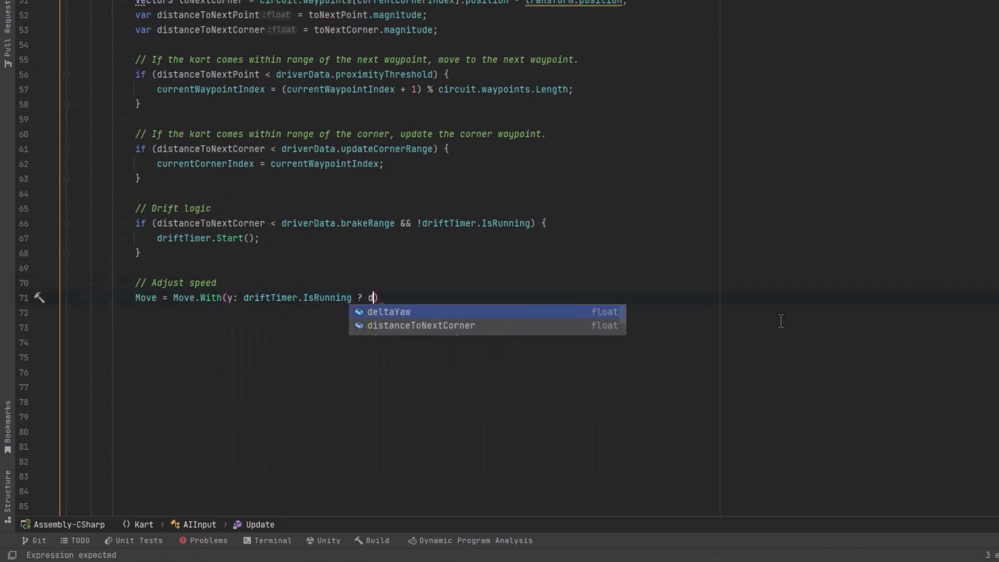
type("ri")
key("Return")
key("Tab")
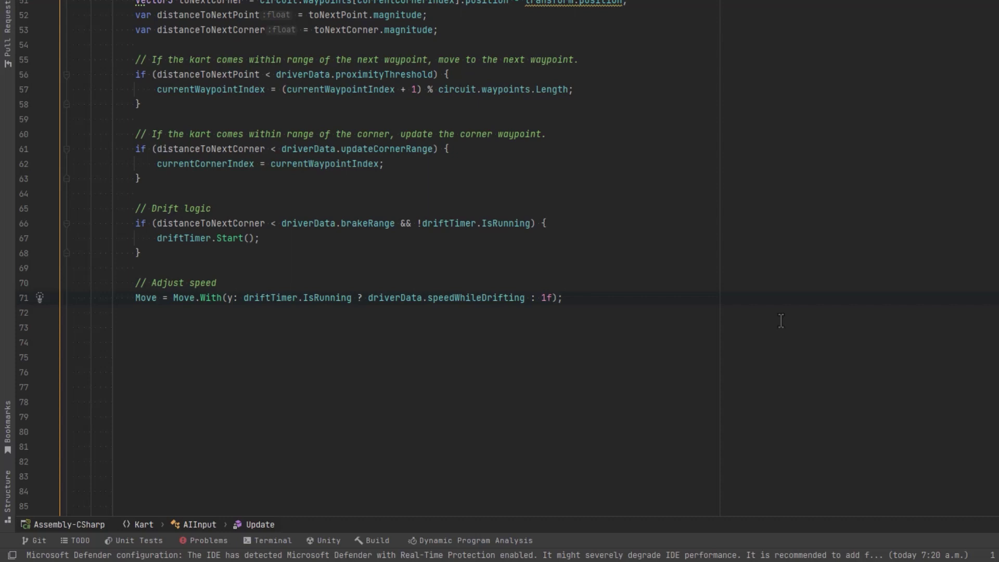
type("//Adjust turning")
key("Return")
type("Ve")
Compute desiredForward, currentForward and the SignedAngle turnAngle between them.
key("Return")
type("Vector3 des")
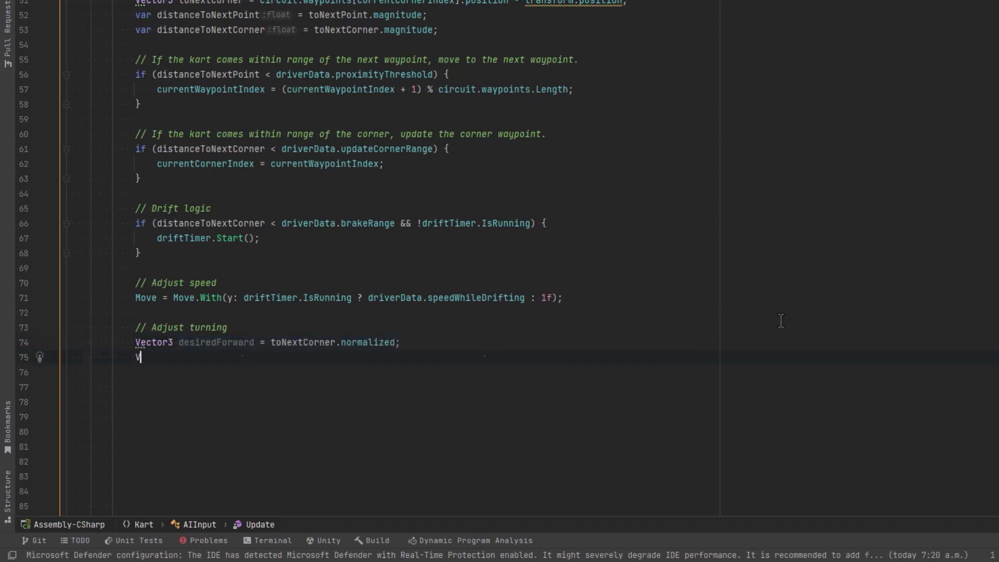
key("Tab")
key("Return")
type("Vector3 currentForward = t")
key("Return")
type(".forward;")
key("Return")
type("float turnAngle = Vector3.Si")
key("Return")
key("Tab")
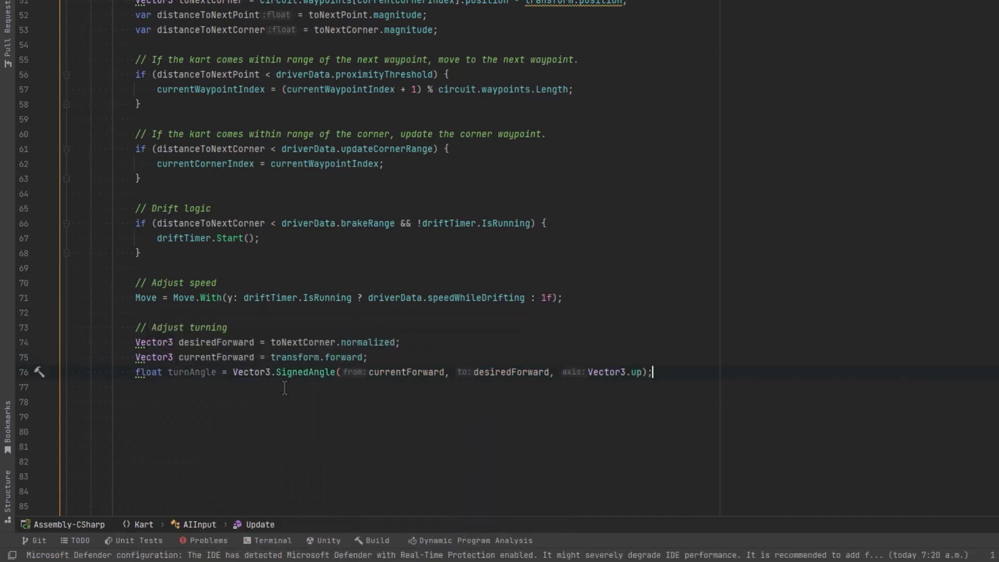
Switch on turnAngle: Move.With(x: 1f) above 5, -1f below -5, 0f otherwise.
key("Return")
key("Return")
type("Move = t")
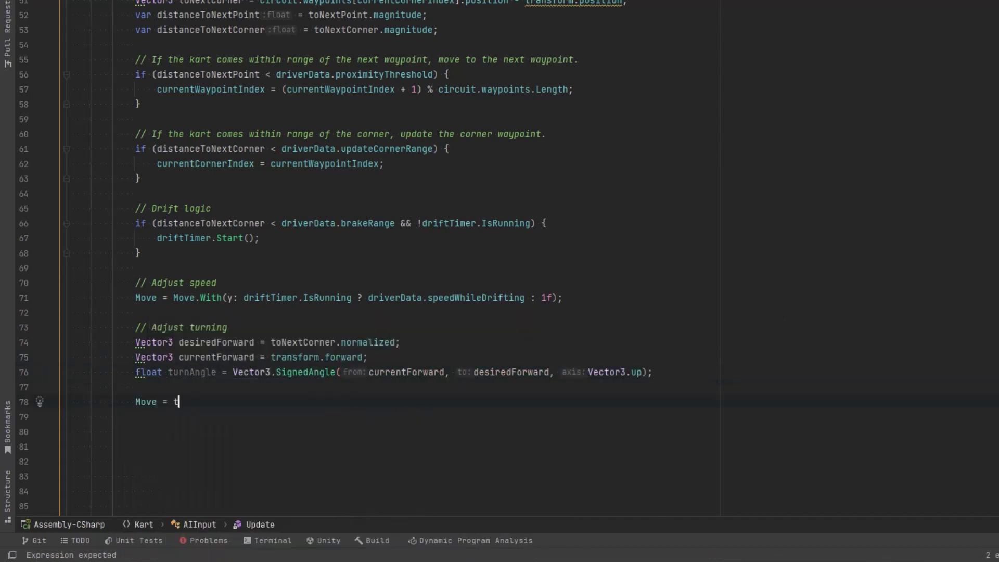
type("urnAngle switch")
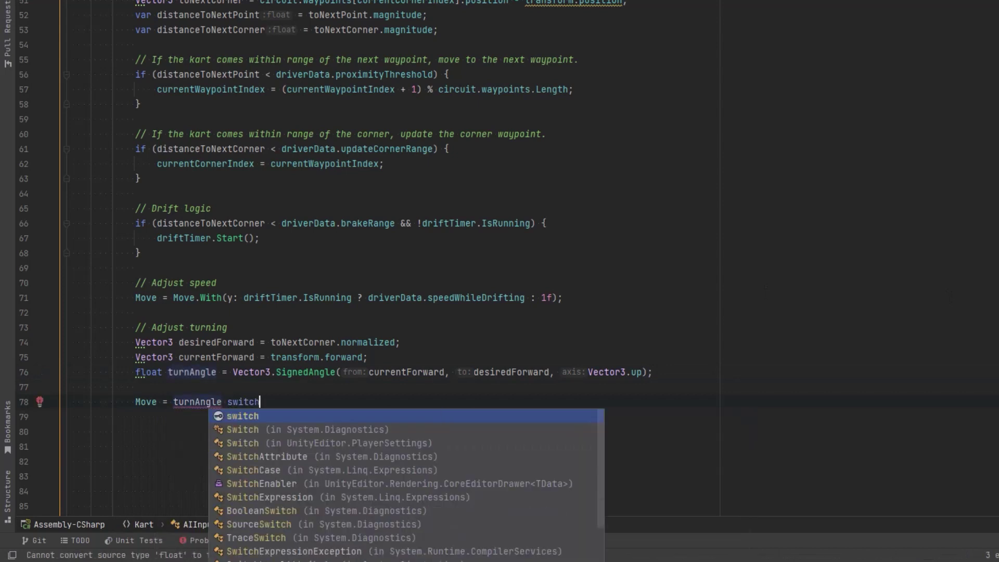
type(" {")
key("Return")
type("> 5f => Move.With(x: 1f), ")
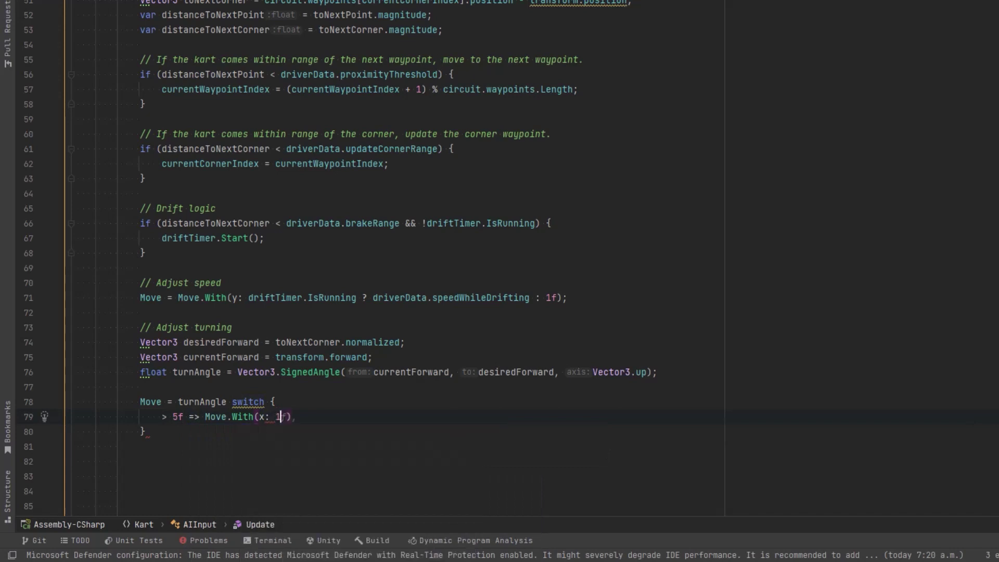
type("< -5f => Move.With(x: -1f),")
key("Return")
type("_ => Move.With(x: 0f)")
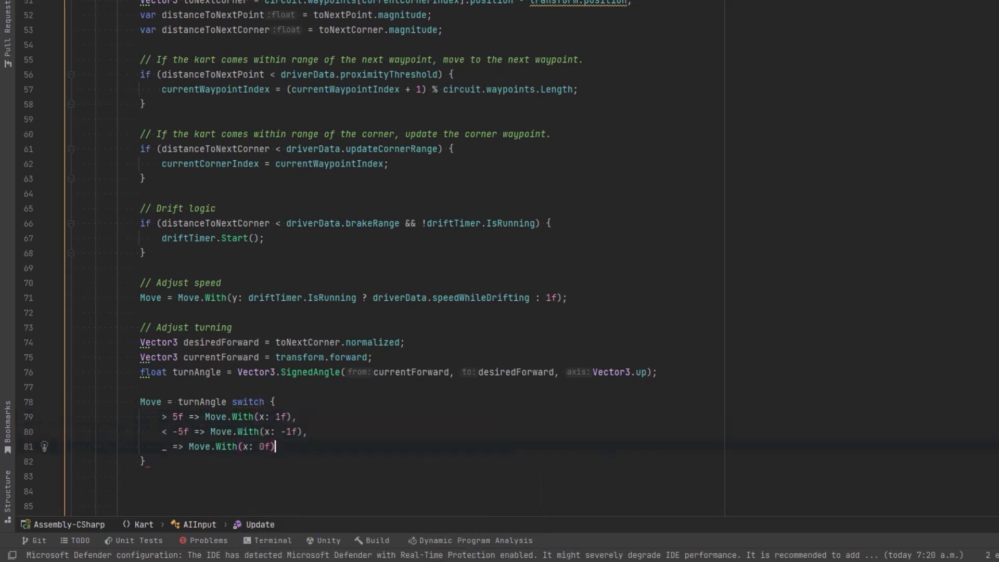
key("Down")
key("End")
type(";")
Ask AI Assistant via AI Actions for a comment on the selected turnAngle switch.
left_click_drag(173, 462, 55, 402)
right_click(297, 350)
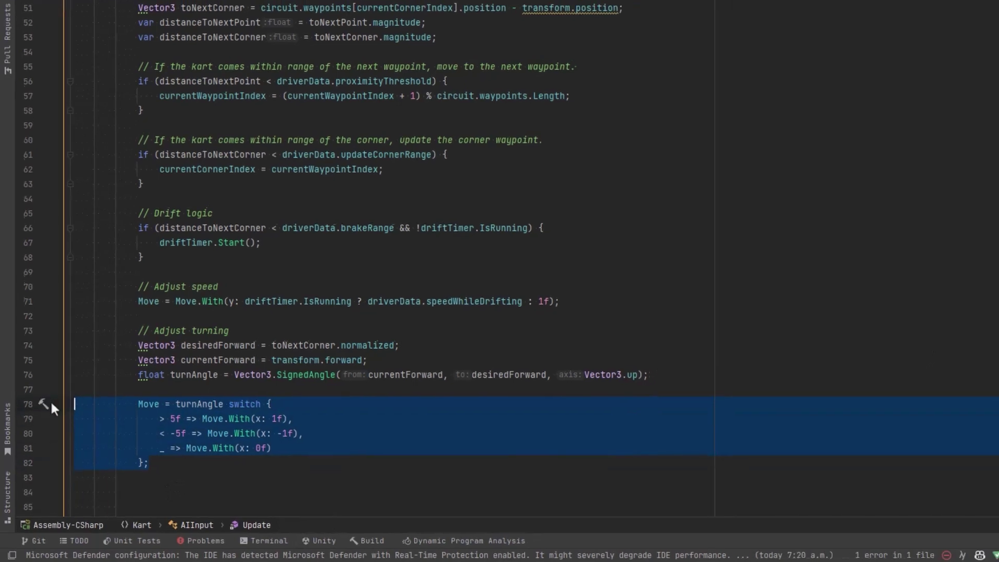
left_click(496, 400)
type("Write a comment for this block")
key("Return")
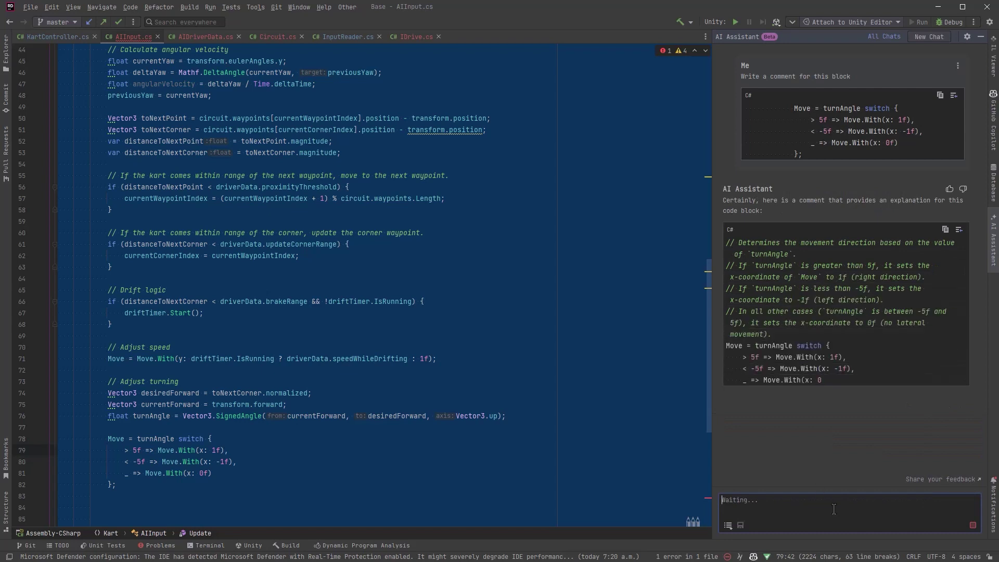
type("Make it less verbo")
Request a shorter comment, insert it above the switch and return to the code.
key("Return")
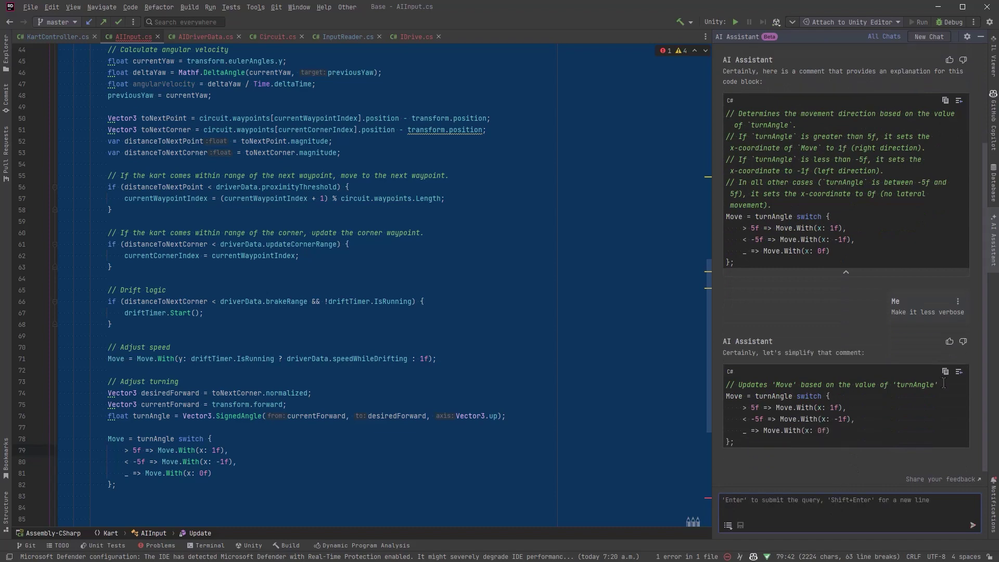
left_click_drag(938, 384, 726, 384)
left_click(960, 371)
key("ctrl+shift+F12")
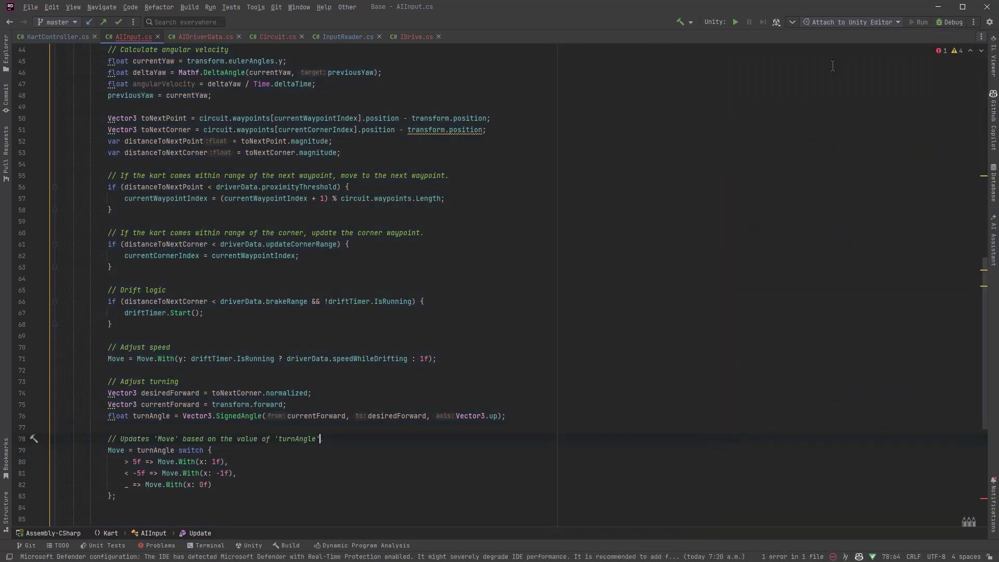
type("// Counter-steer logic")
When Mathf.Abs(angularVelocity) exceeds spinThreshold, set Move x to -Mathf.Sign(angularVelocity).
key("Return")
type("if (ma")
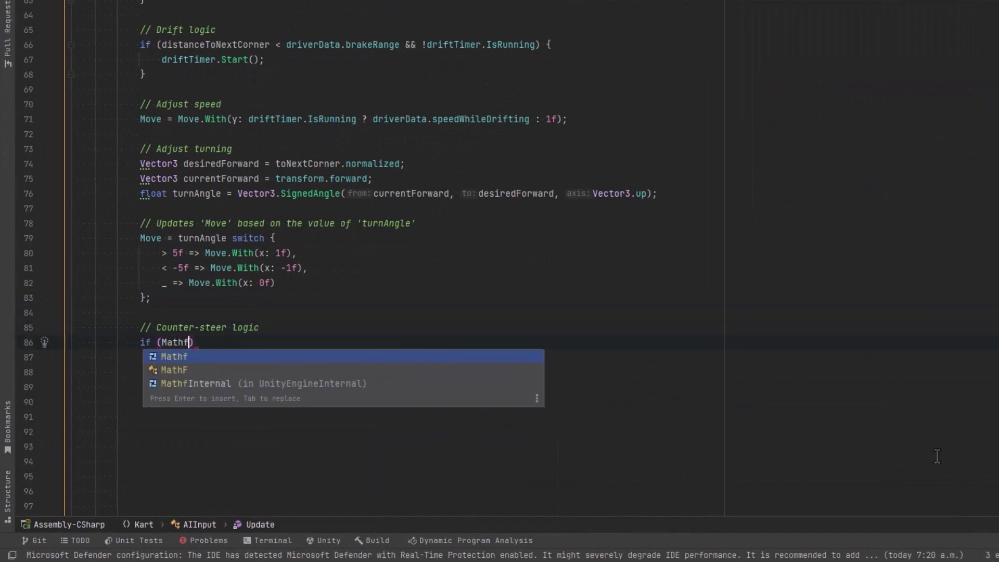
key("Return")
type(".Abs(angularVelocity) > driverData.spinThreshold) {")
key("Return")
type("Move = Move.With(x: -Move.x);")
left_click_drag(276, 357, 307, 356)
type("Mathf.Sign")
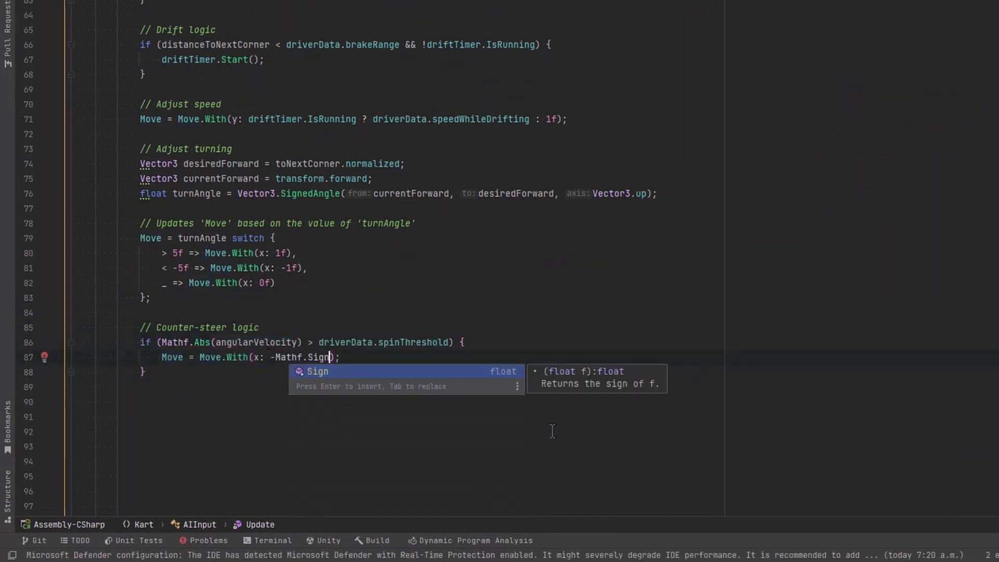
type("(angularVelocity)")
key("End")
Set IsBraking true inside the counter-steer block and false in the else branch.
key("Return")
type("Is")
key("Return")
key("Tab")
key("Down")
key("End")
type("else {")
key("Return")
type("IsBraking = false;")
key("Return")
type("}")
key("Return")
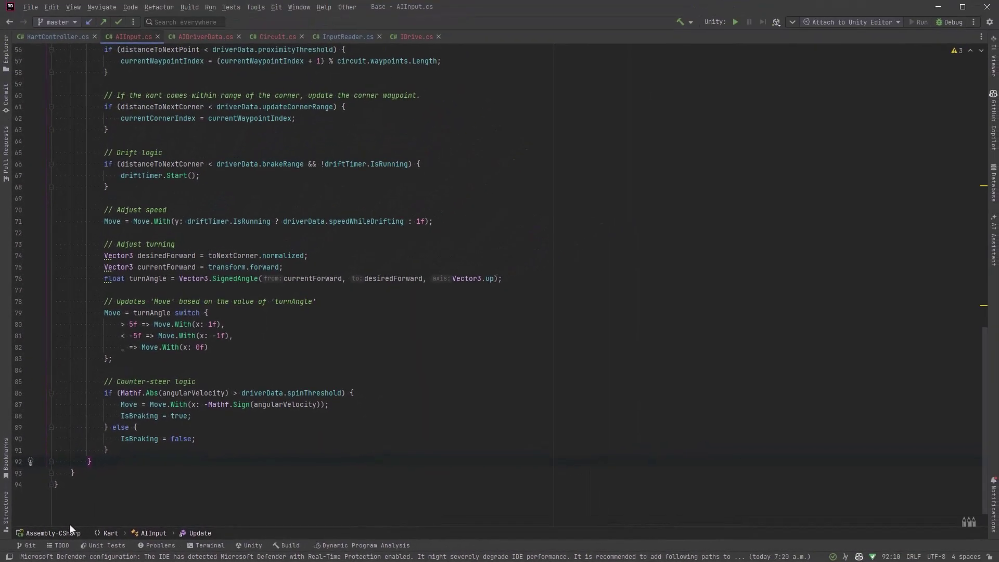
Replace toNextCorner with toNextPoint in the desiredForward line.
double_click(242, 269)
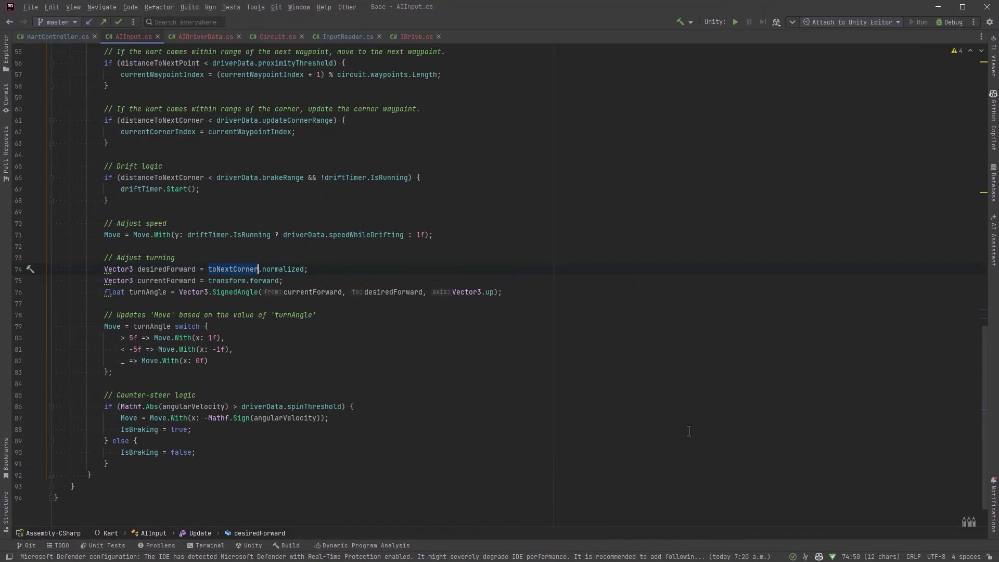
type("toNextPoint")
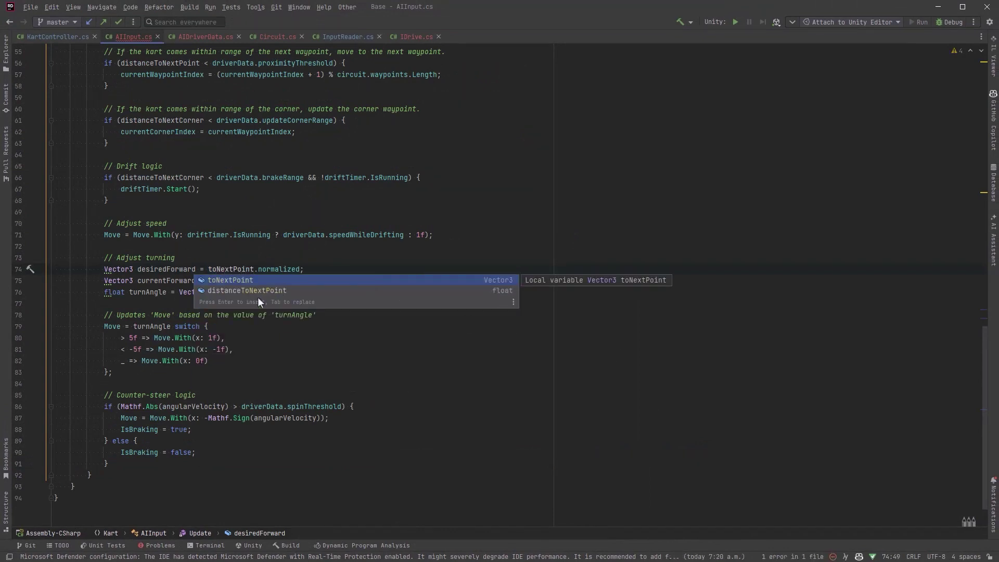
key("Escape")
key("Up")
scroll(324, 400, "up", 4)
scroll(296, 367, "up", 7)
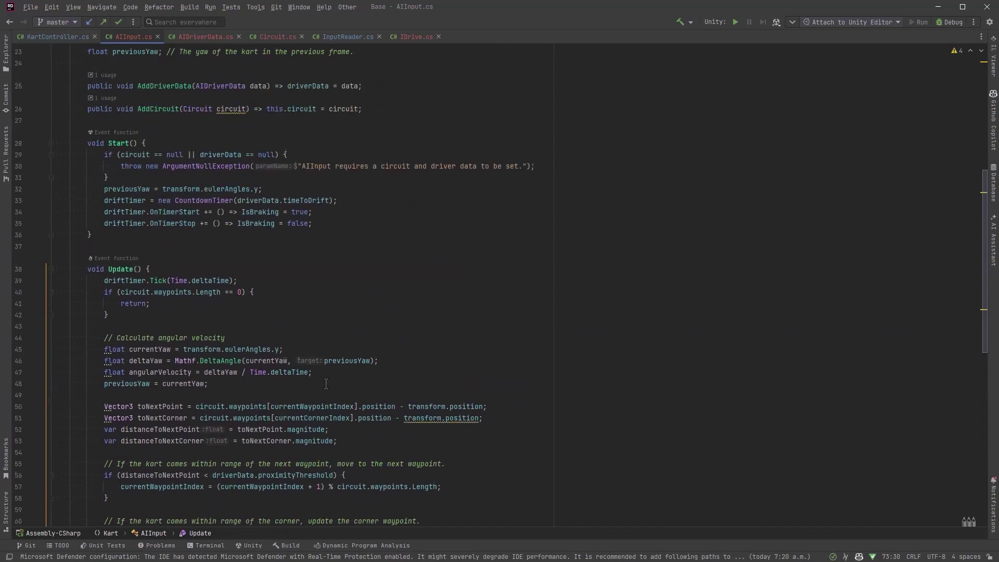
scroll(247, 319, "down", 2)
Swap the DeltaAngle arguments so deltaYaw goes from previousYaw to currentYaw.
double_click(260, 293)
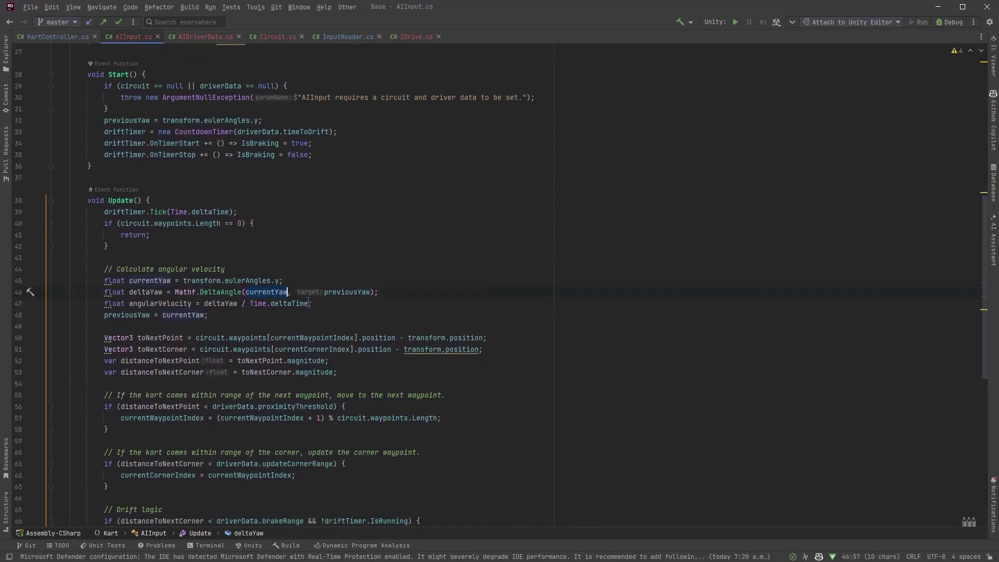
key("ctrl+alt+shift+Right")
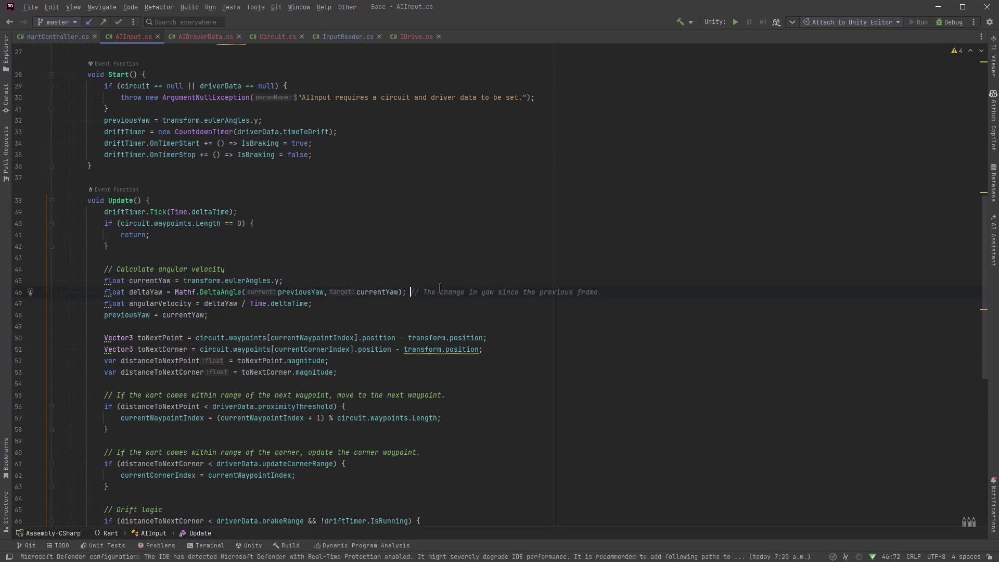
type("BaMake sare in the")
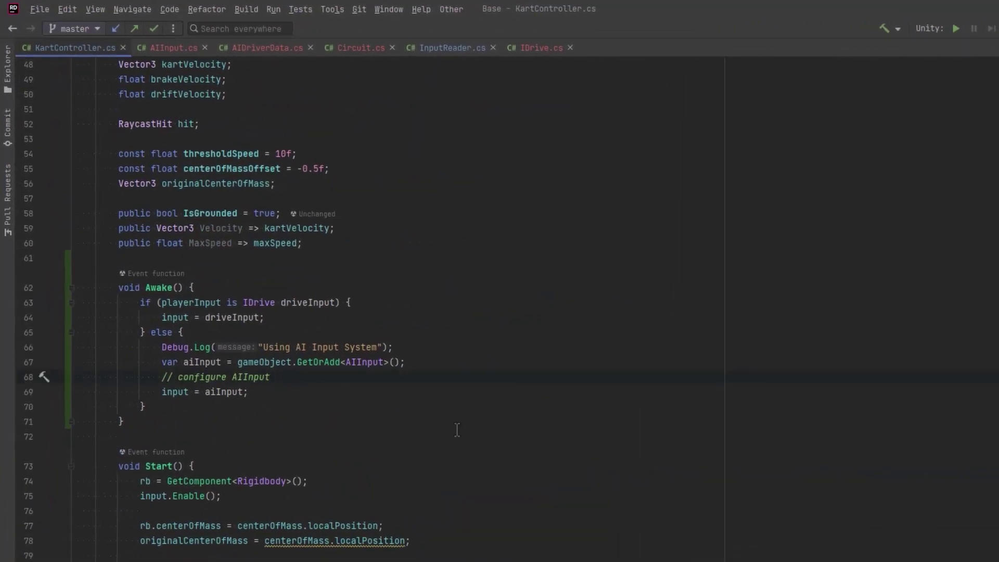
Call aiInput.AddDriverData(driverData) and AddCircuit(circuit) in Awake, removing the placeholder comment.
key("Return")
type("aiInput.")
key("Return")
type("driverDa")
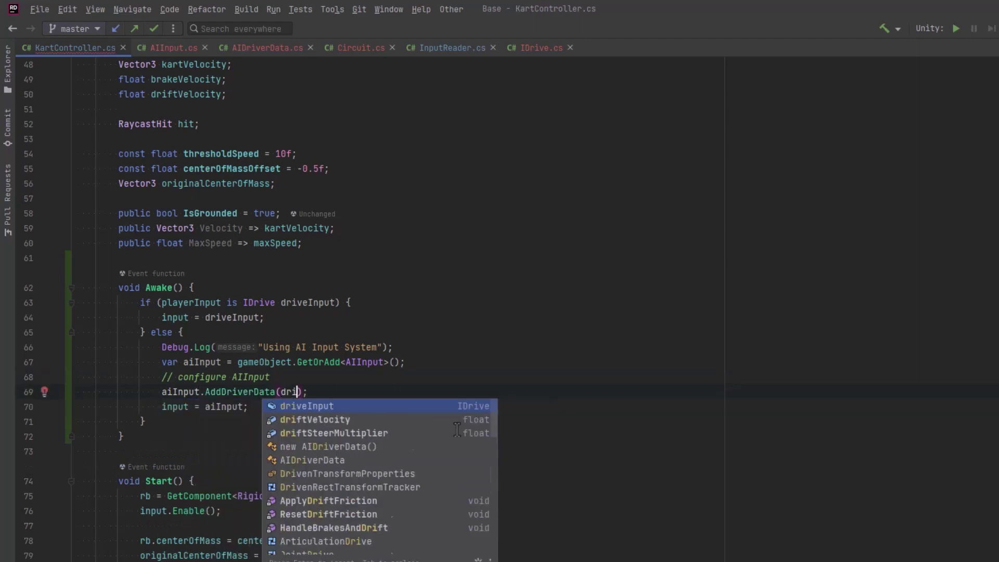
type("ta);")
key("Return")
key("Tab")
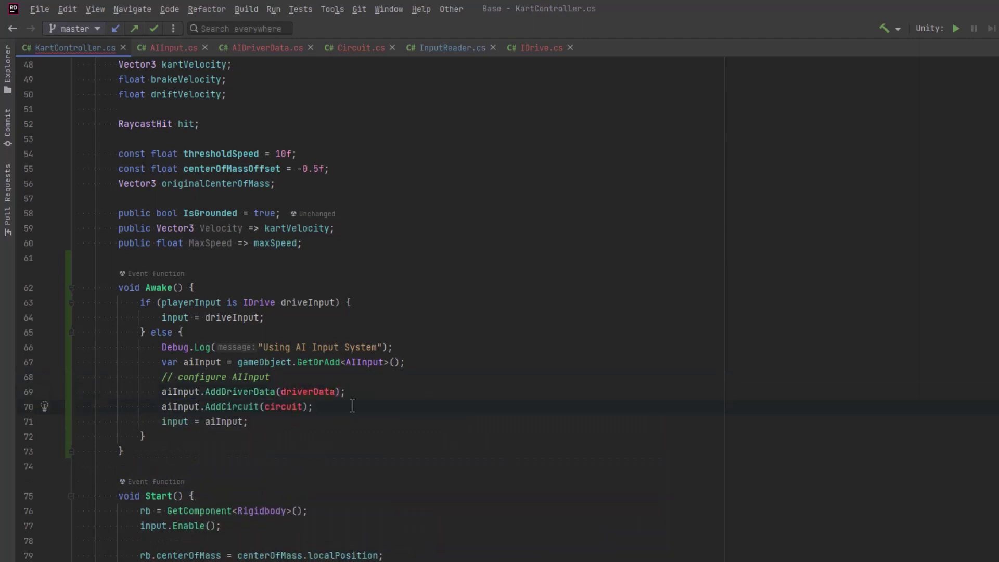
key("ctrl+y")
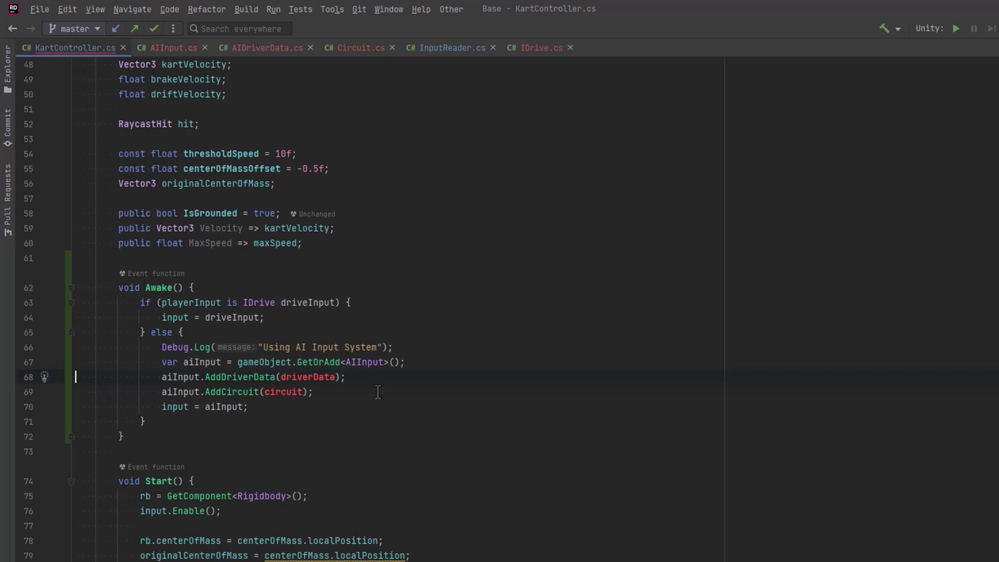
scroll(378, 392, "up", 4)
scroll(378, 392, "up", 3)
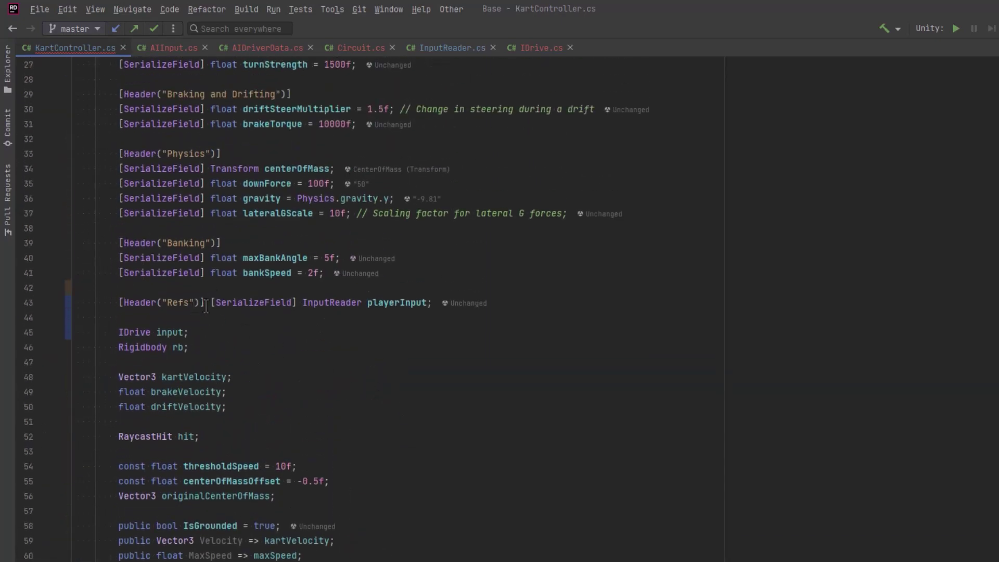
Add [SerializeField] circuit and driverData fields under KartController's Refs.
key("Return")
key("End")
key("Return")
type("[Se")
key("Return")
type("Circuit circuit;")
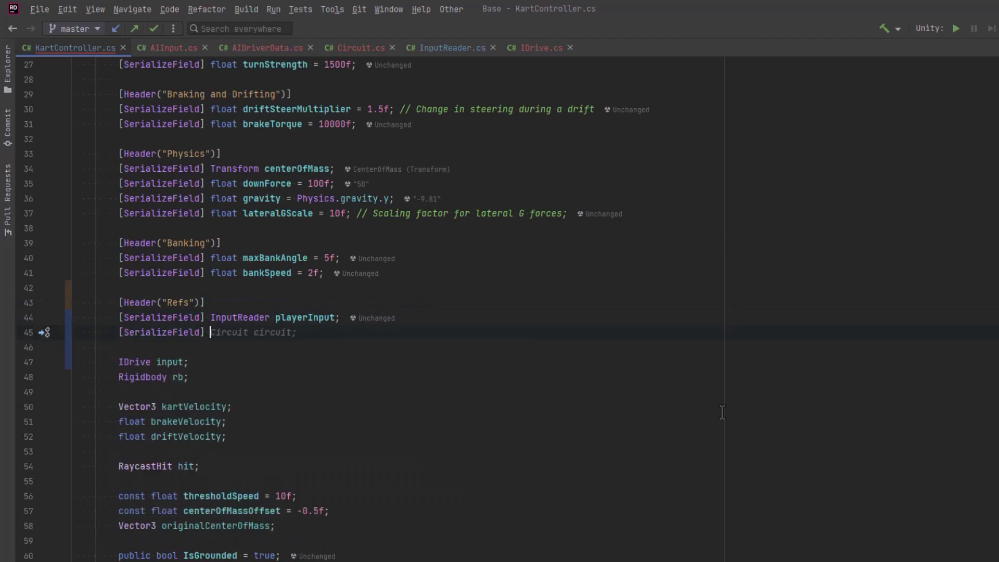
key("Return")
type("[SerializeField] AIDriverData driverData;")
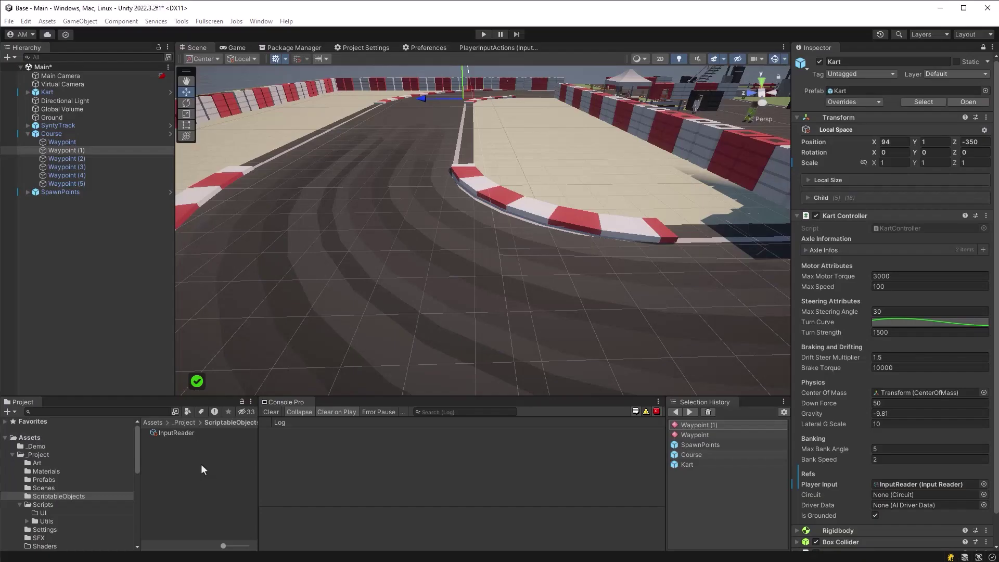
Create a CircuitONE circuit data asset and fill its Waypoints with all six waypoints.
right_click(201, 463)
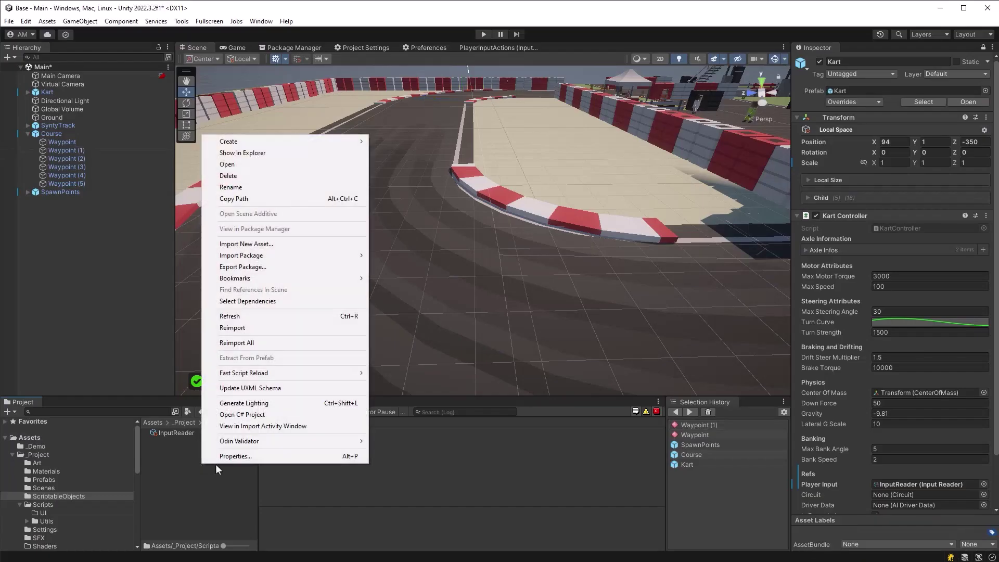
left_click(531, 104)
type("CircuitONE")
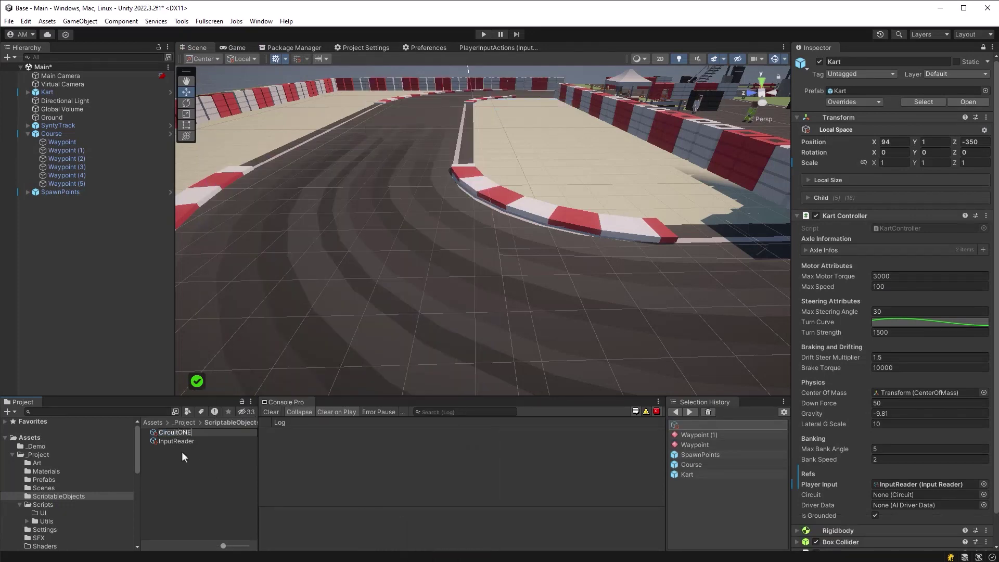
key("Return")
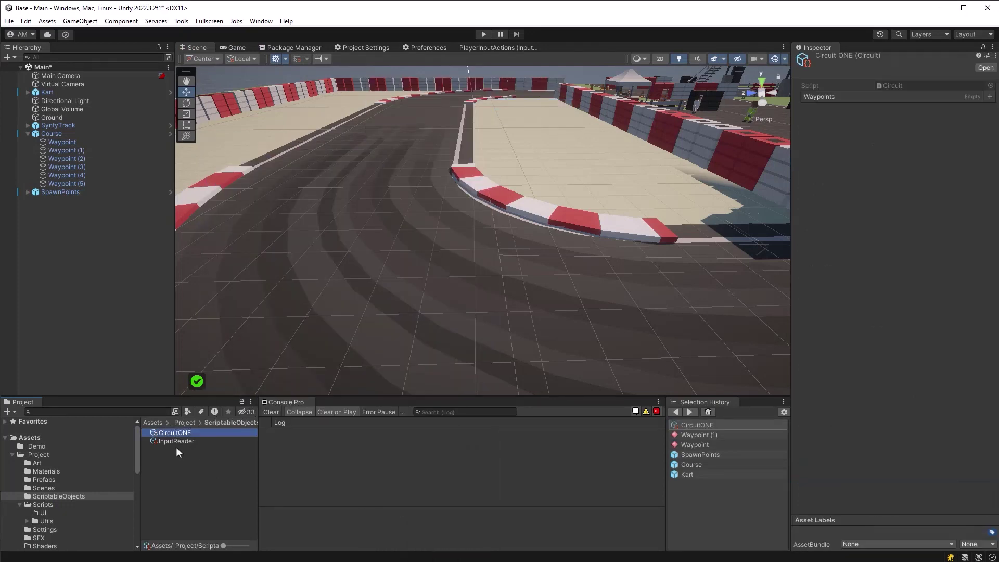
mouse_move(63, 143)
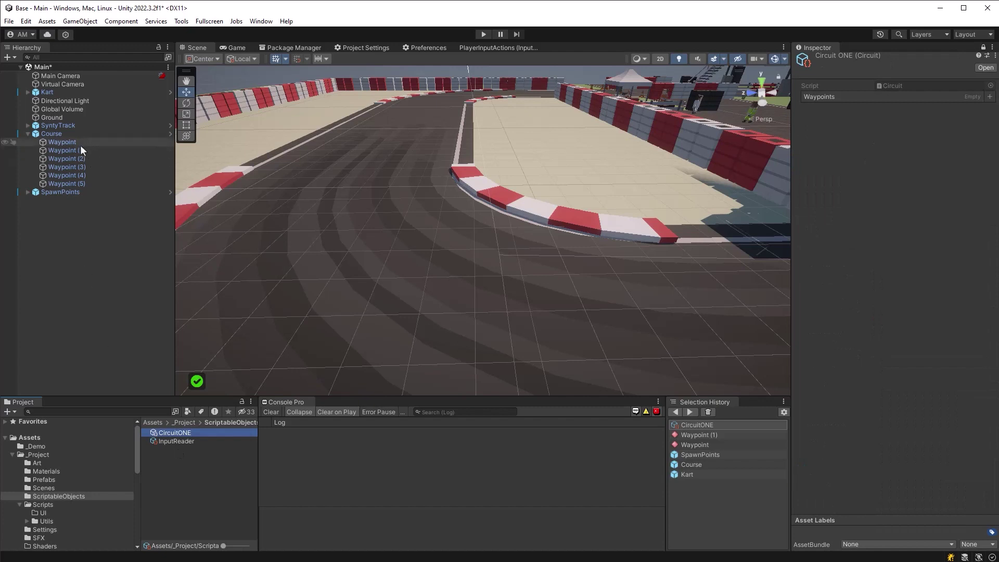
left_click(80, 145)
left_click(88, 186, "shift")
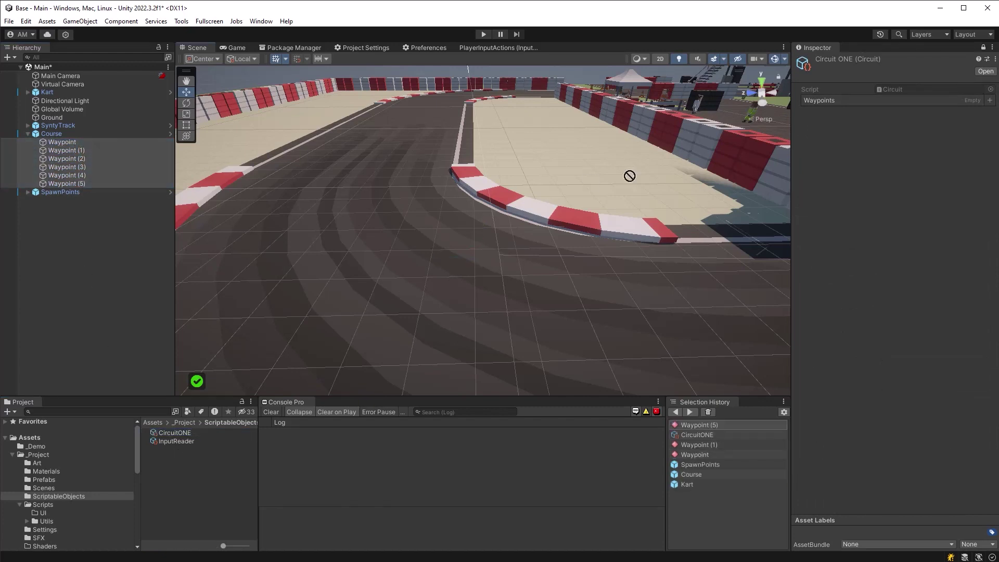
left_click_drag(78, 150, 886, 99)
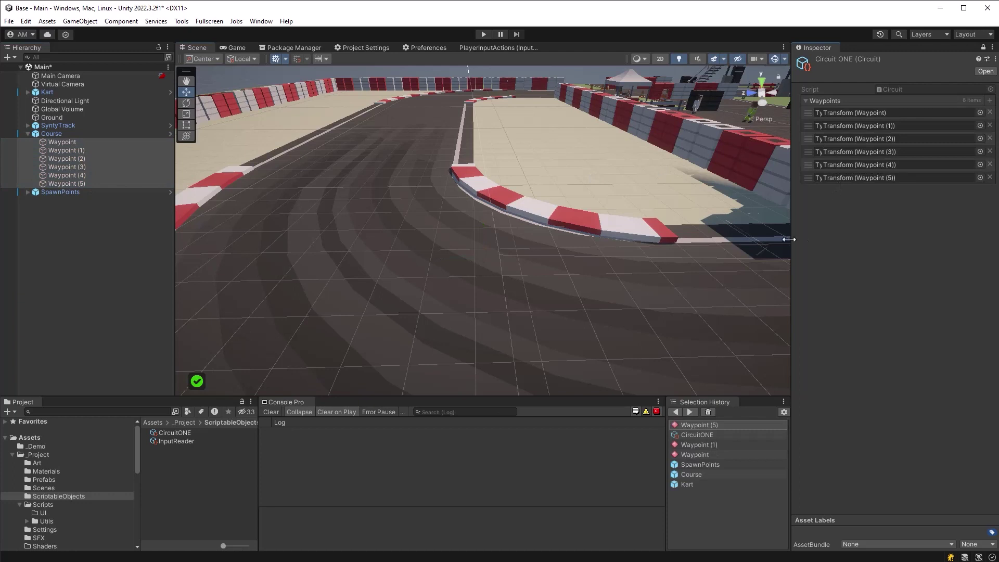
Create a new AIDriverData asset in the ScriptableObjects folder.
right_click(204, 457)
mouse_move(366, 93)
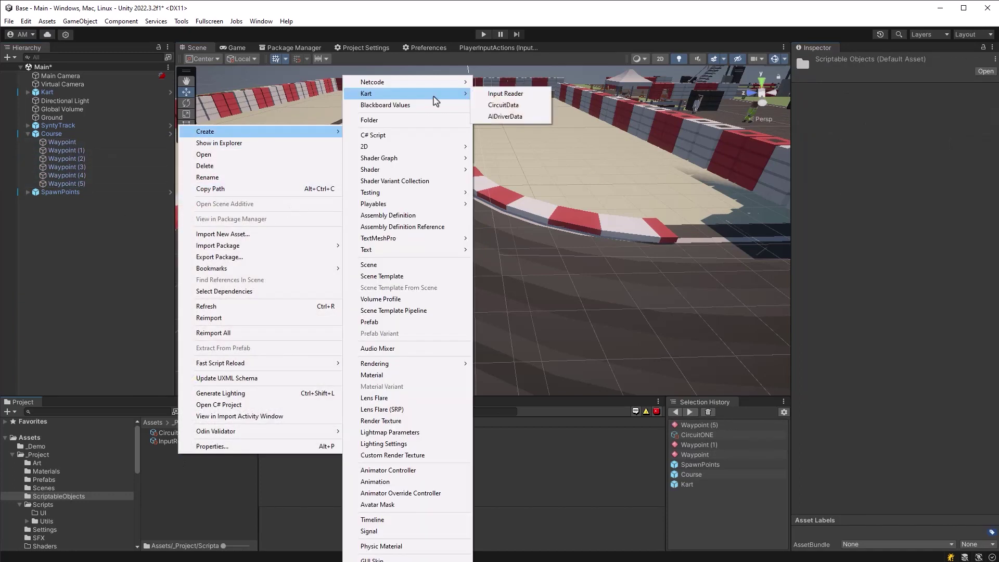
left_click(506, 116)
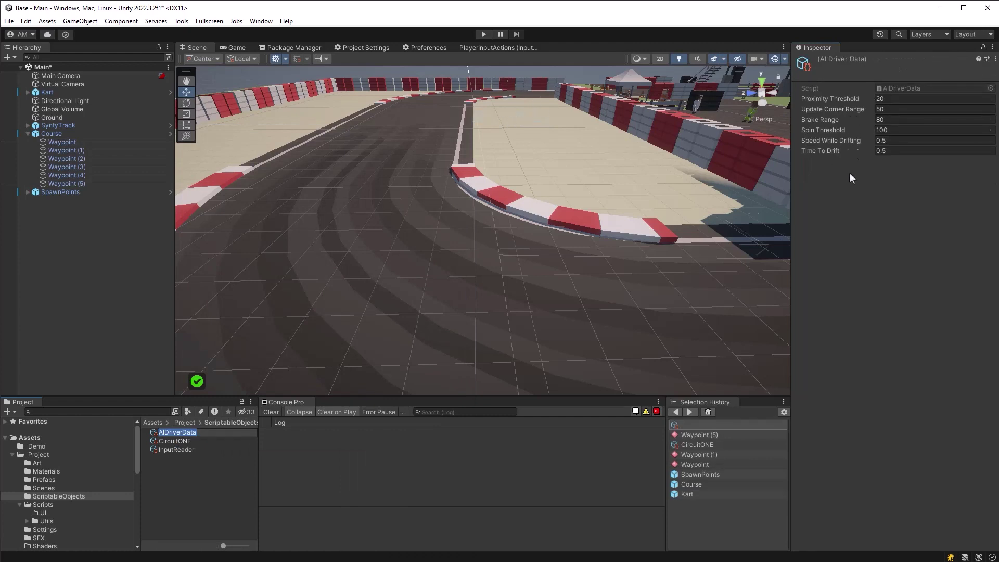
Clear the Kart's Player Input and assign CircuitONE and AIDriverData to Circuit and Driver Data.
left_click(58, 93)
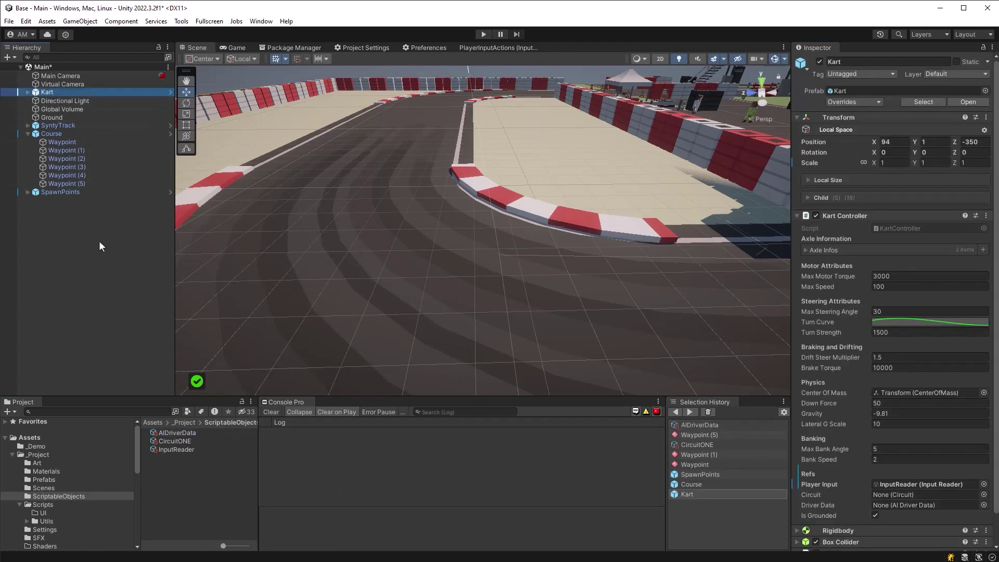
left_click(983, 494)
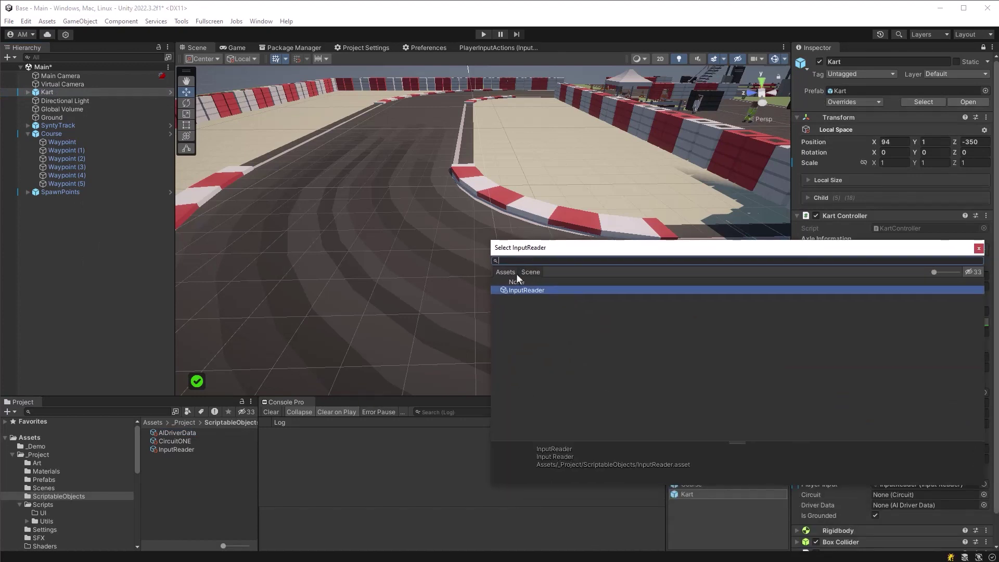
double_click(514, 282)
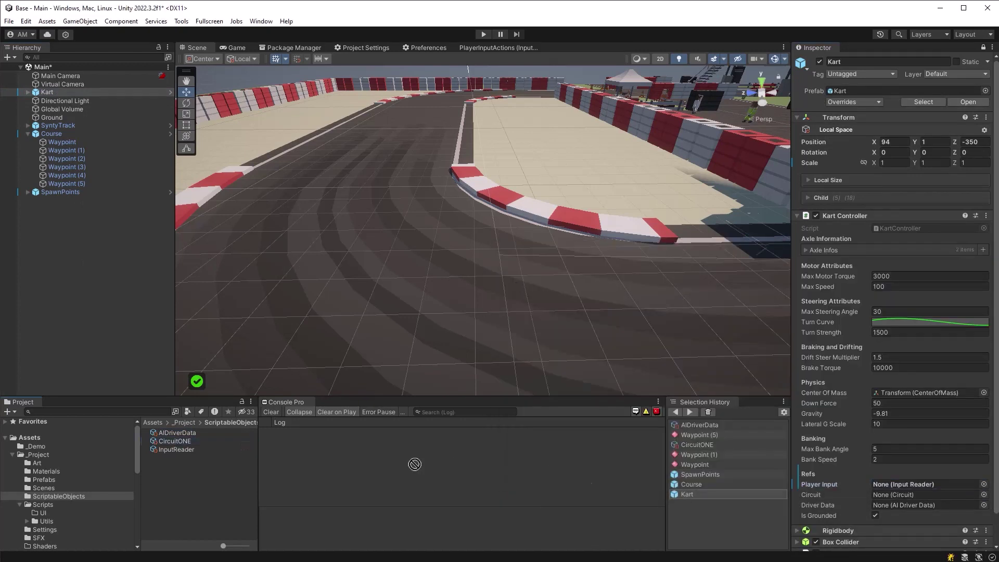
left_click_drag(223, 443, 898, 494)
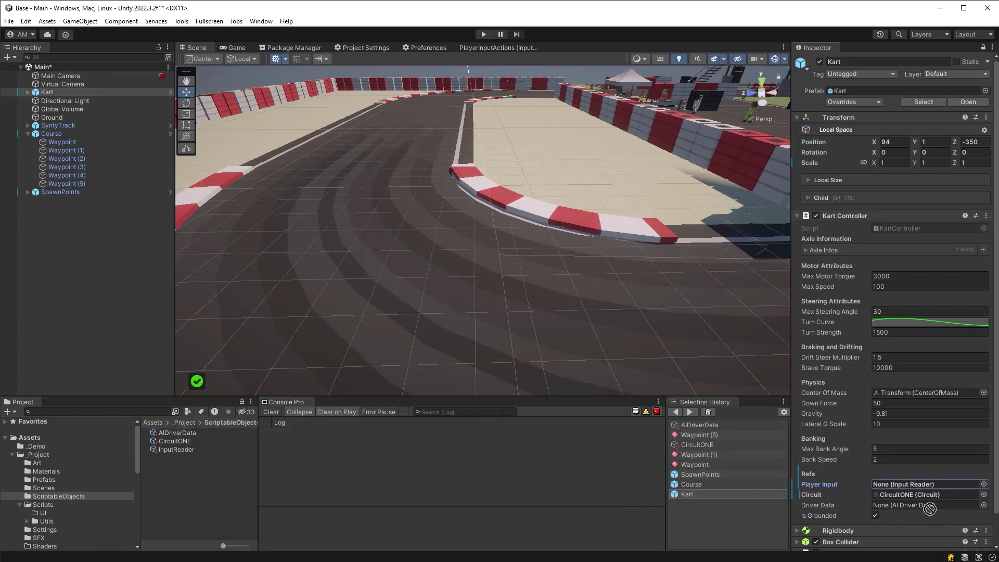
left_click_drag(483, 472, 906, 505)
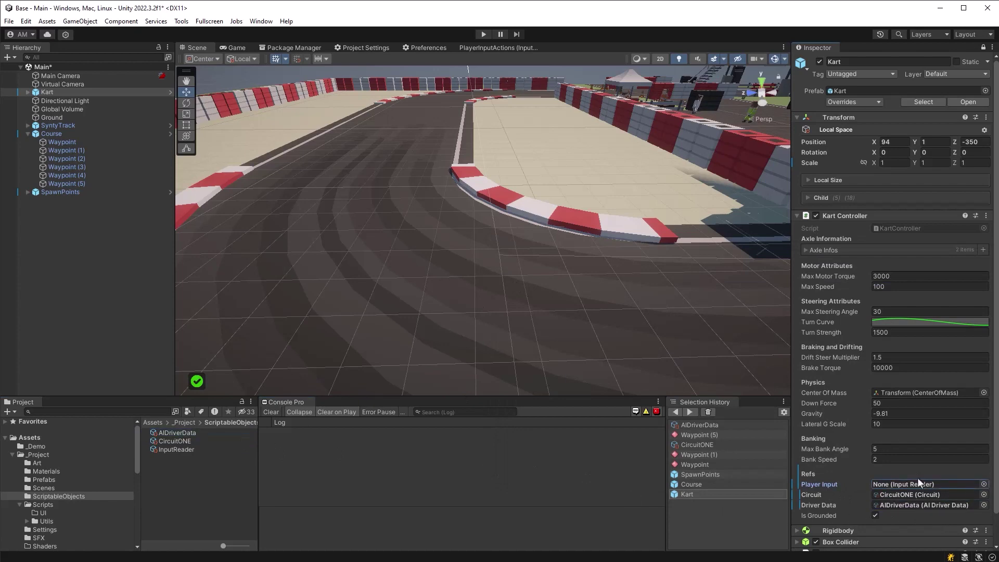
Frame the kart from behind, save the scene and start Play mode.
double_click(61, 91)
left_click_drag(499, 189, 461, 191, "alt")
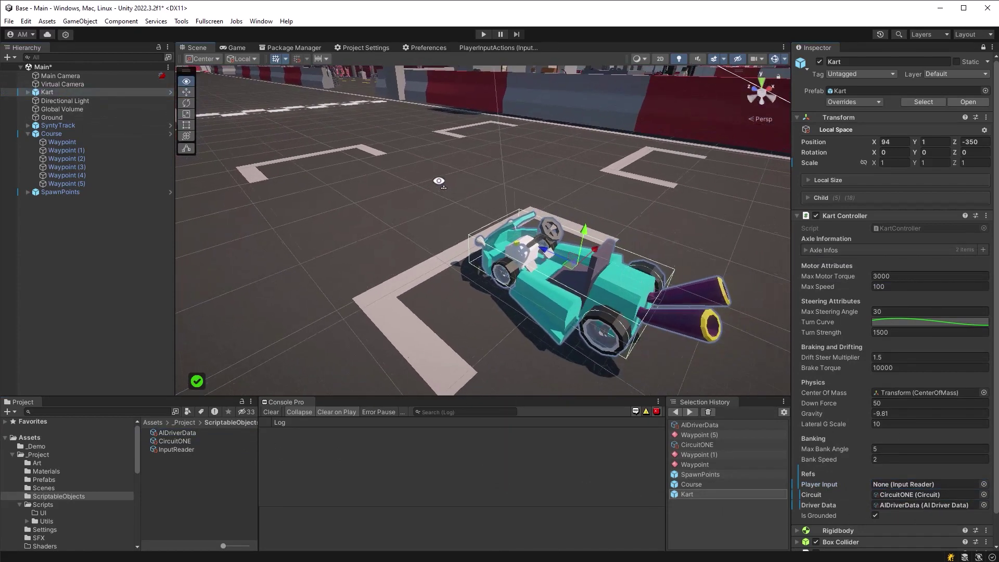
key("ctrl+s")
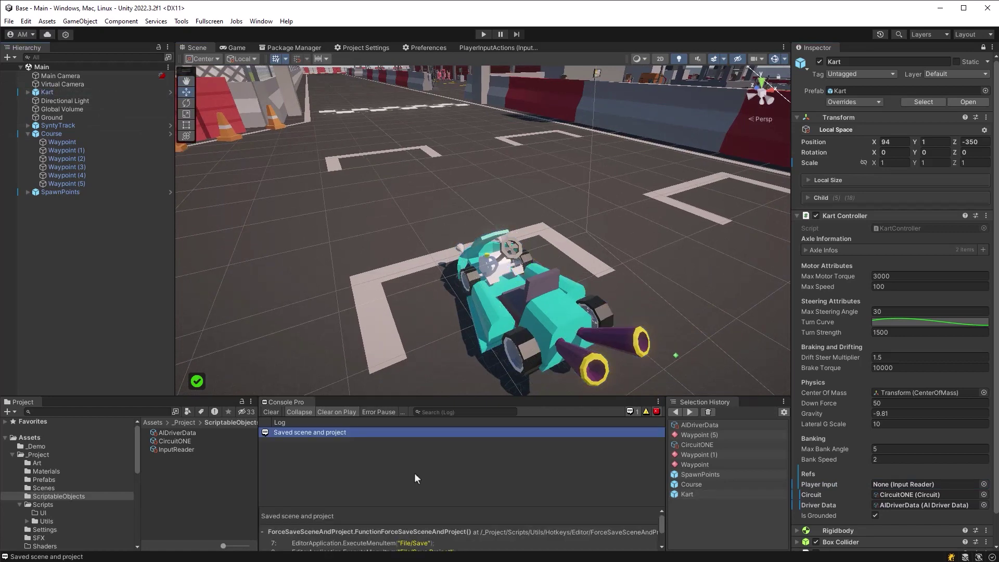
left_click(480, 36)
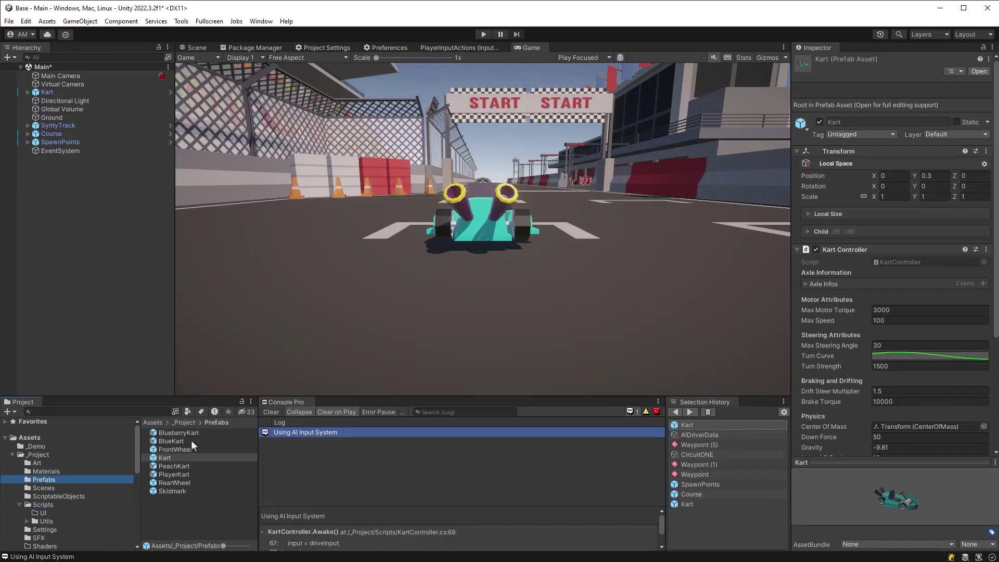
Review the BlueberryKart prefab and its kart models (BlueberrySoda, GeorgiaPeach, BlueMartina) in Prefab Mode.
left_click(196, 434)
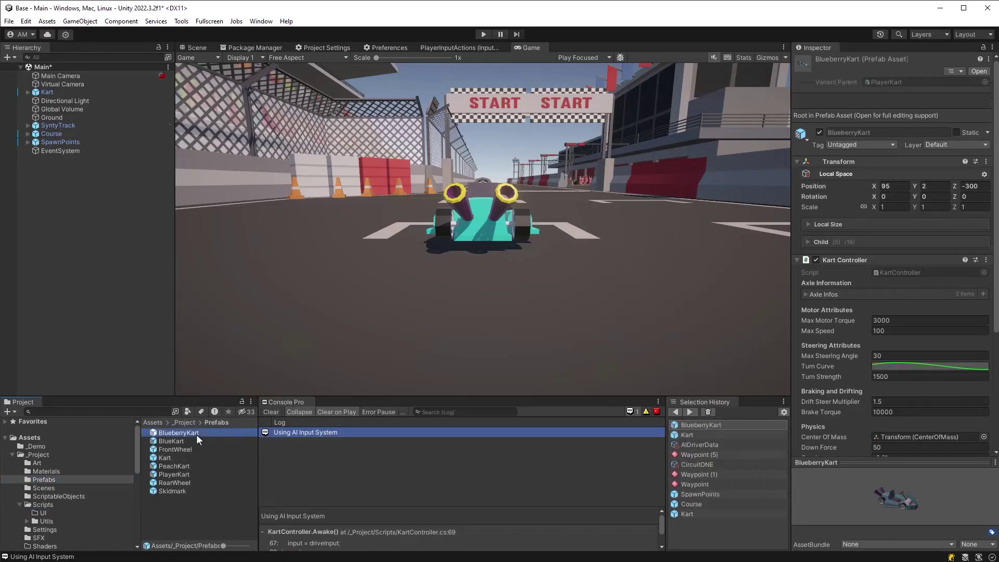
left_click(171, 441)
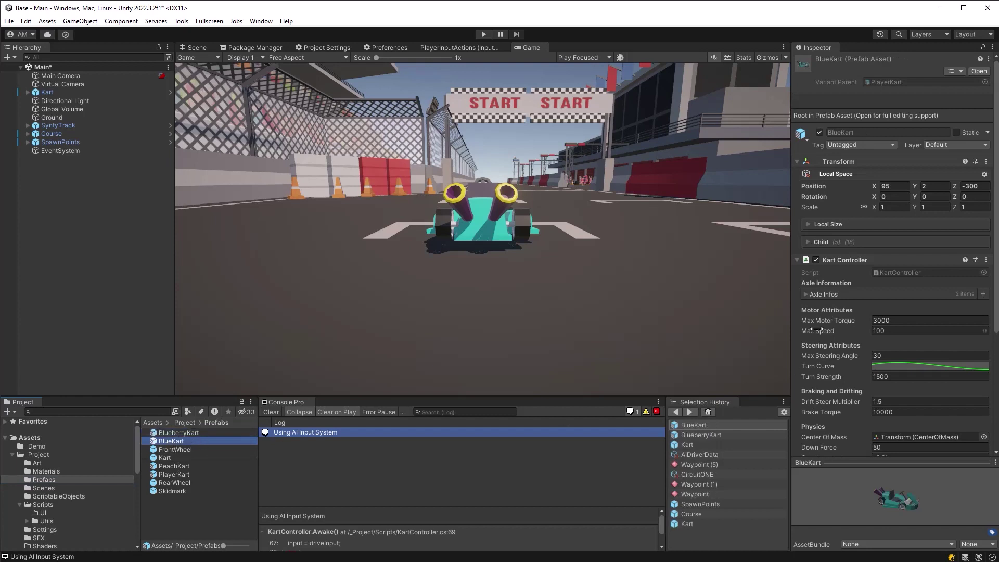
scroll(838, 344, "down", 3)
scroll(850, 254, "down", 2)
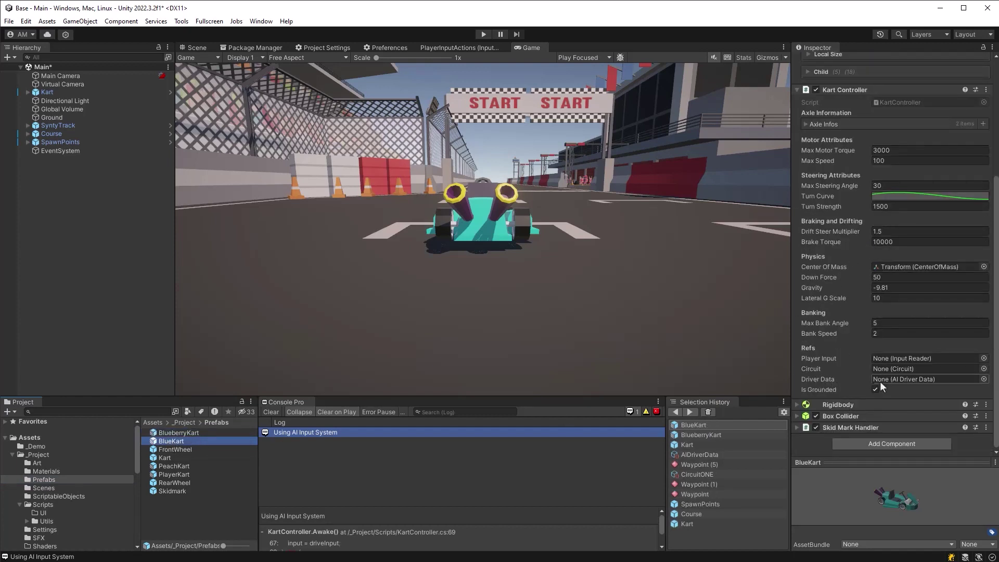
key("Up")
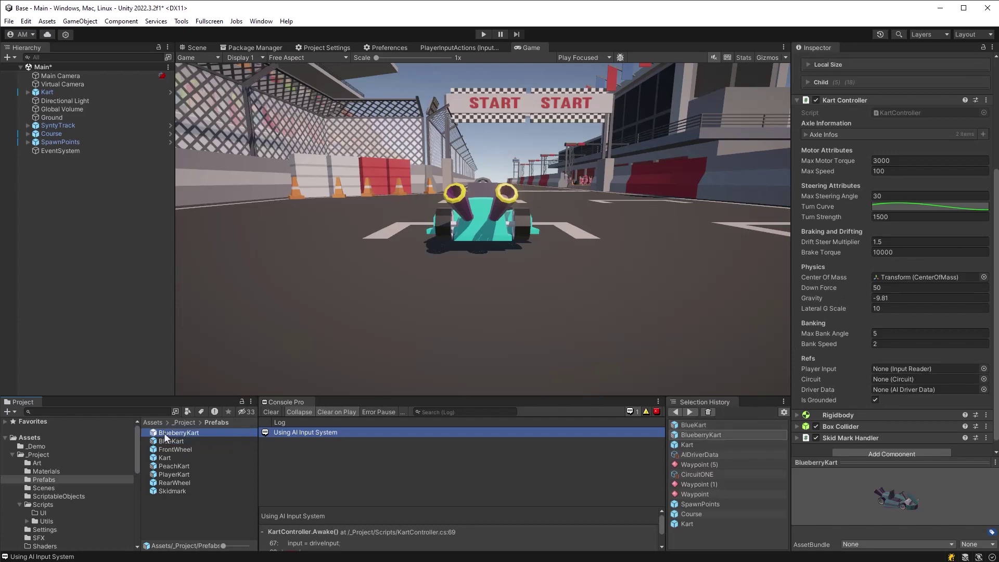
double_click(164, 435)
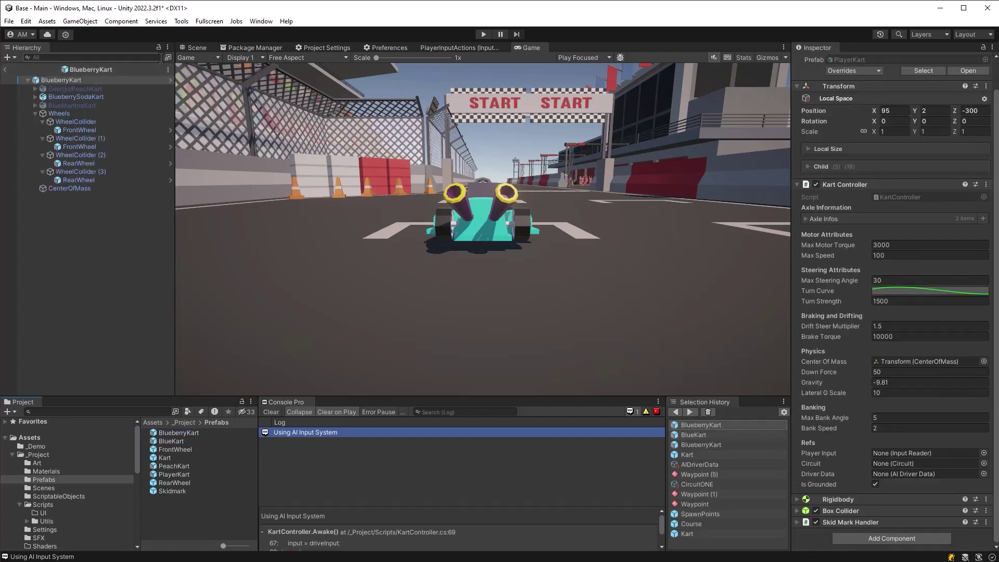
left_click(187, 45)
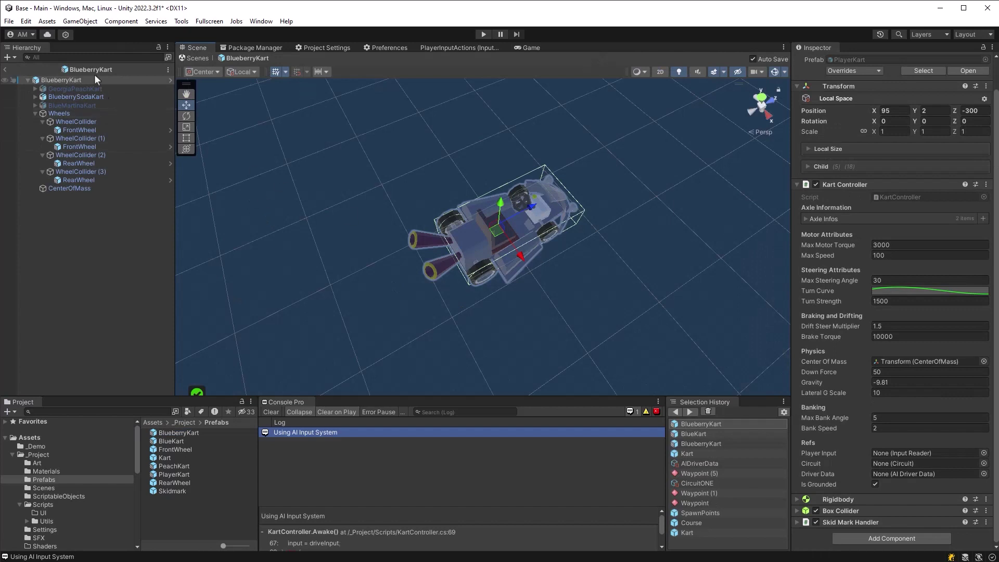
left_click(97, 96)
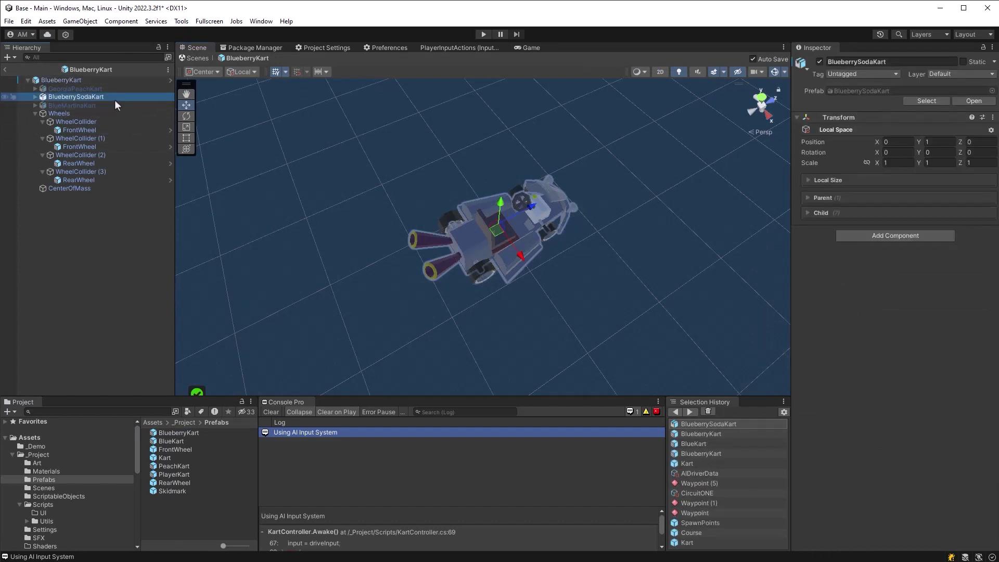
left_click(93, 104)
left_click(101, 89)
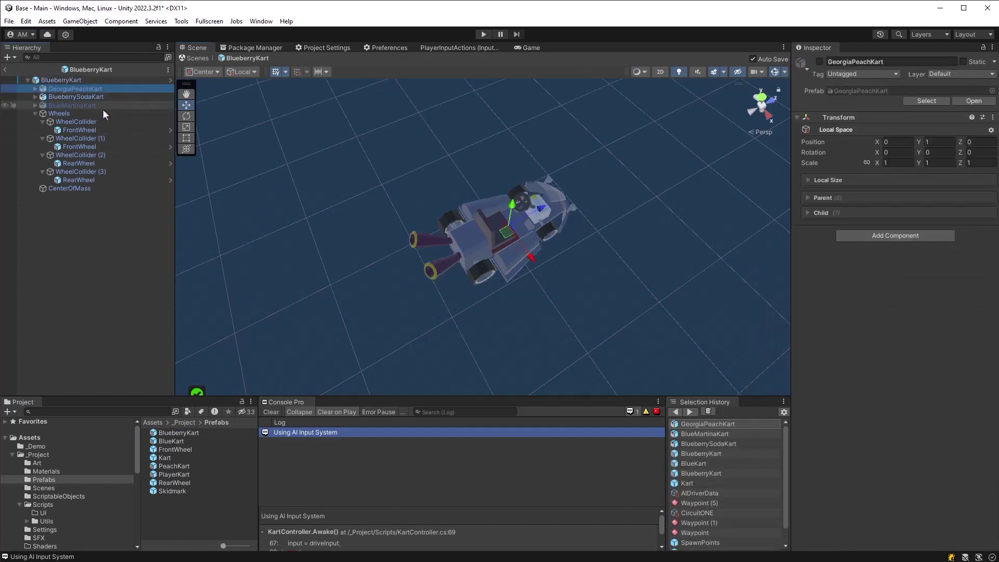
left_click(101, 107)
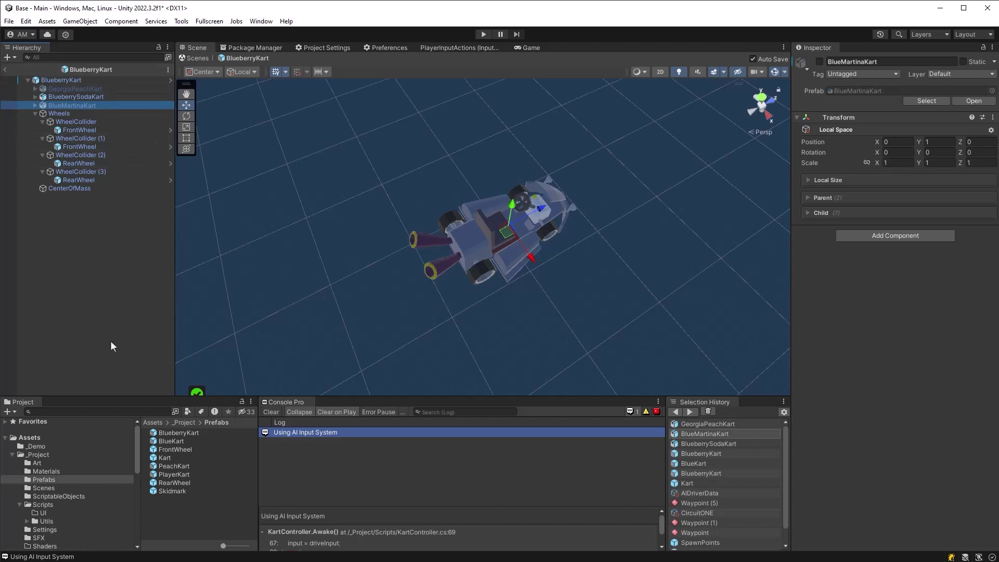
Check the PeachKart prefab, return to the Main scene with the Kart framed, and save the project.
double_click(169, 464)
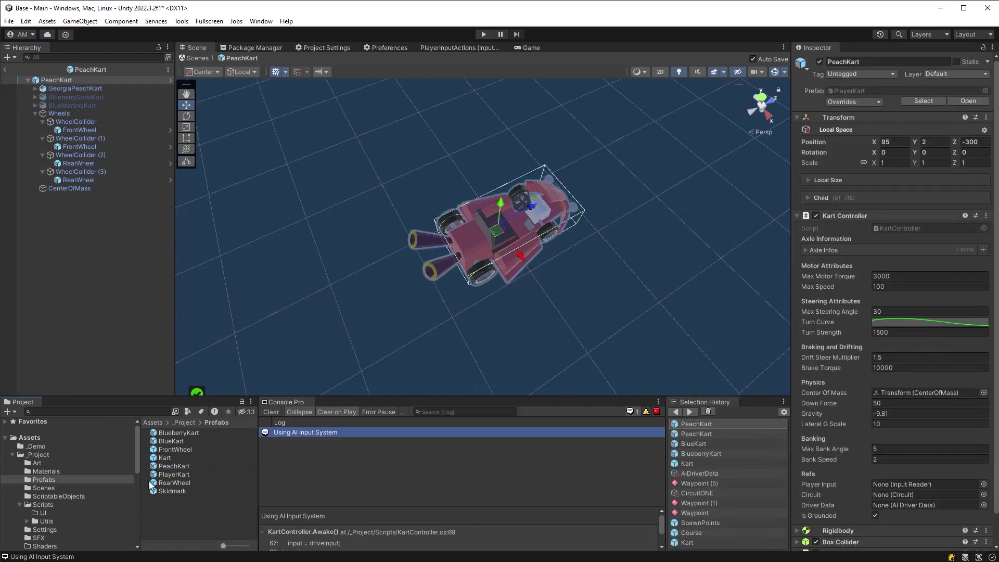
left_click(6, 69)
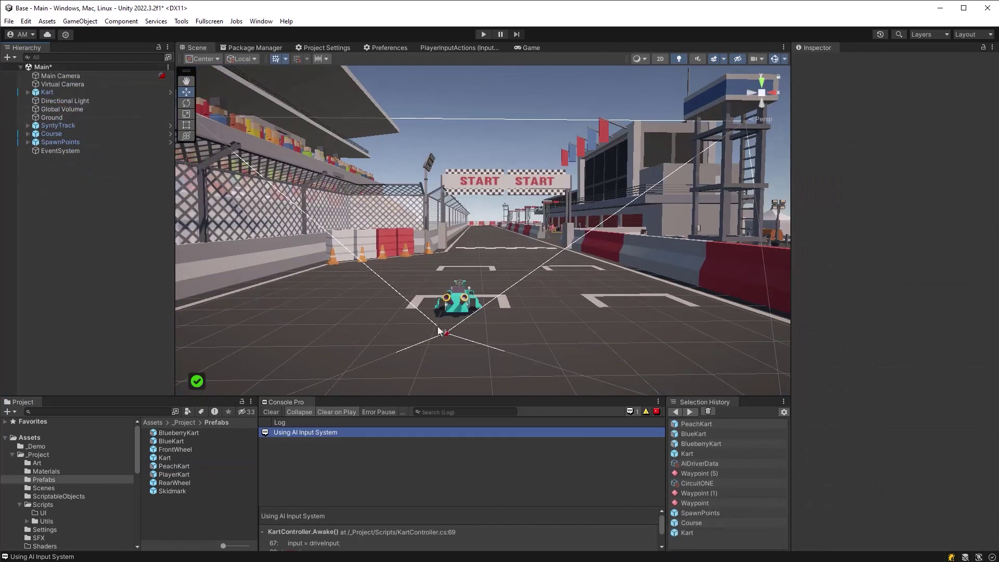
left_click(47, 93)
key("f")
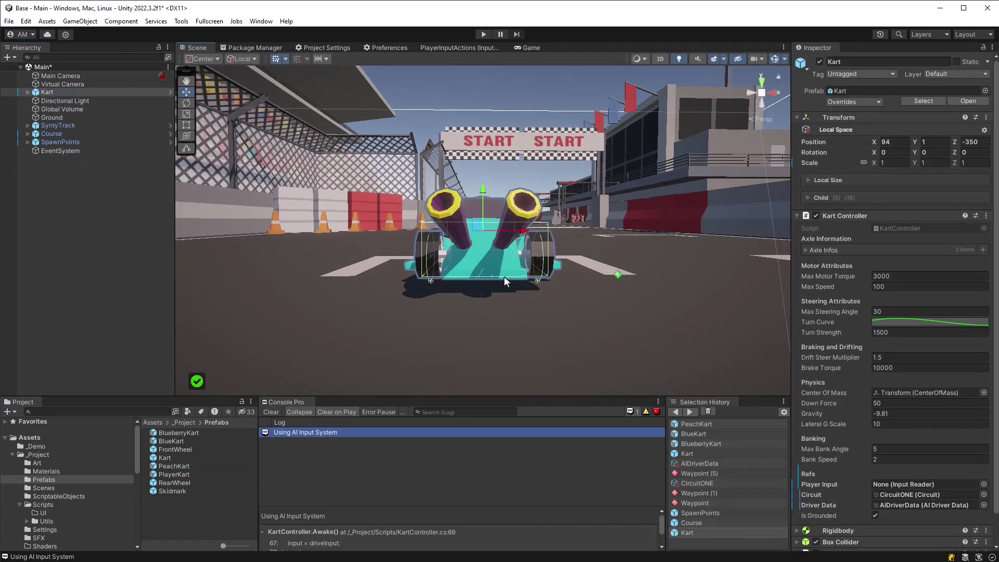
key("ctrl+s")
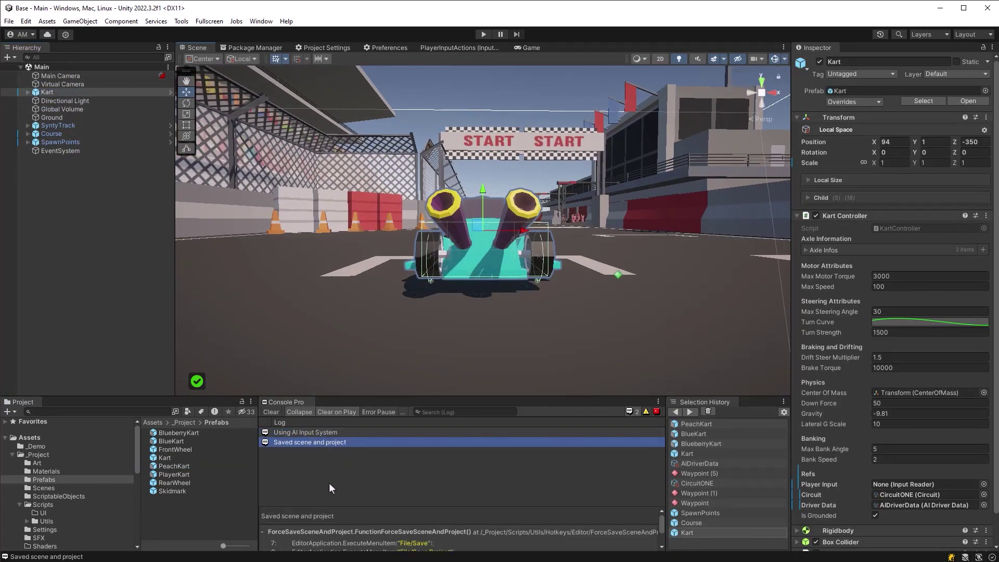
key("alt+Tab")
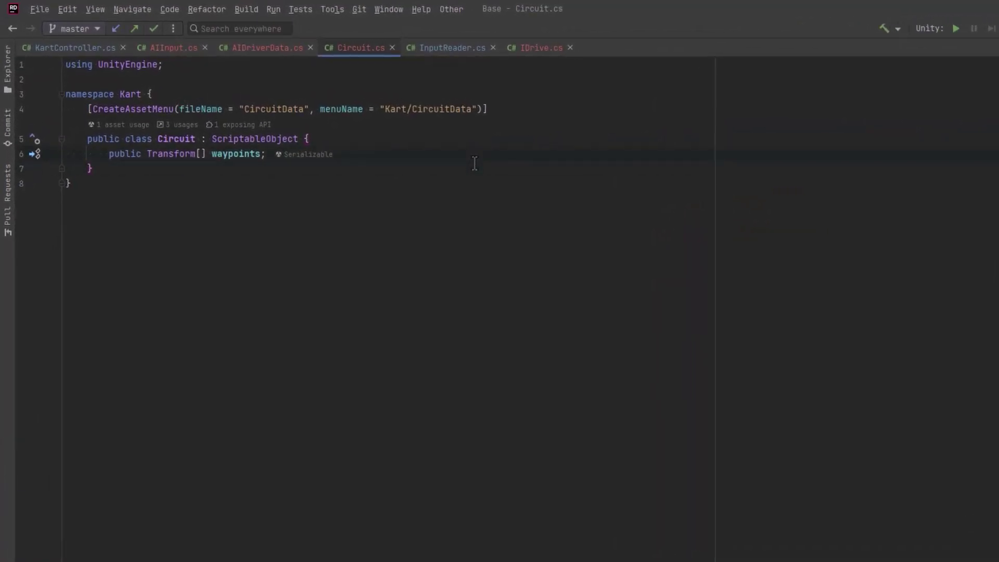
Add a spawnPoints Transform array to Circuit and move a new KartSpawner MonoBehaviour into its own file.
key("alt+shift+Down")
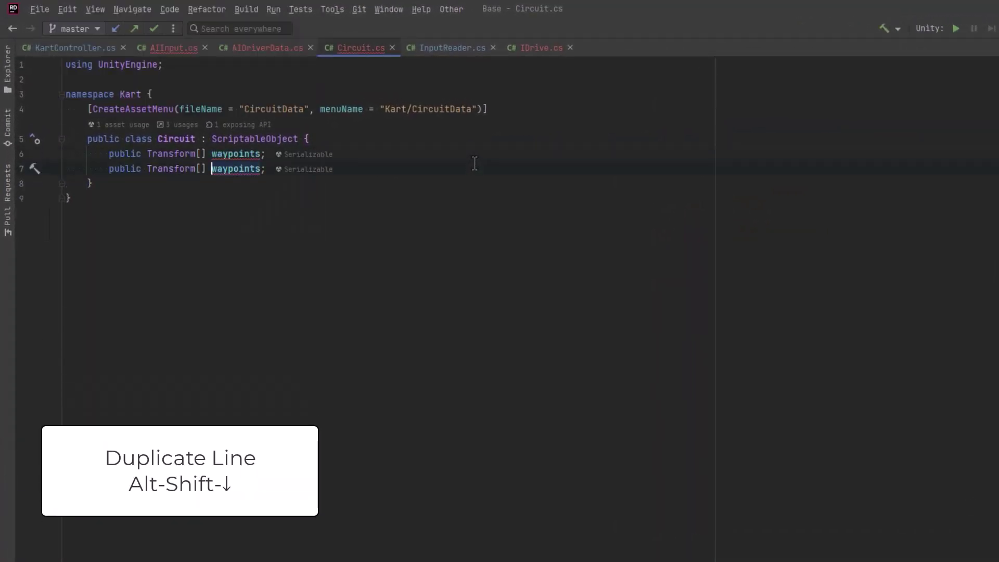
double_click(232, 167)
type("spawnP")
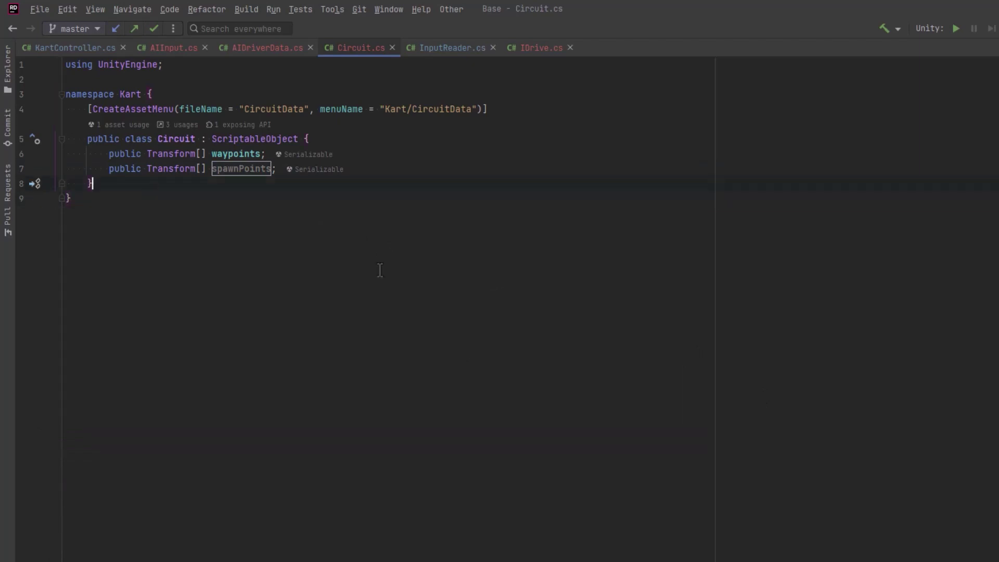
key("Return")
key("Return")
type("public class KartSpawne")
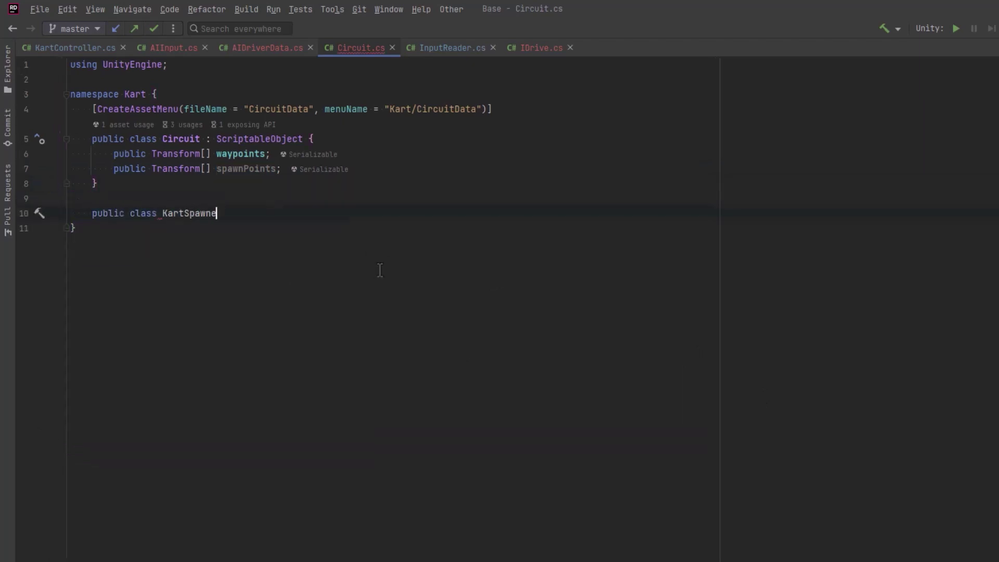
type("r : MonoBehaviour {")
key("alt+Return")
key("Return")
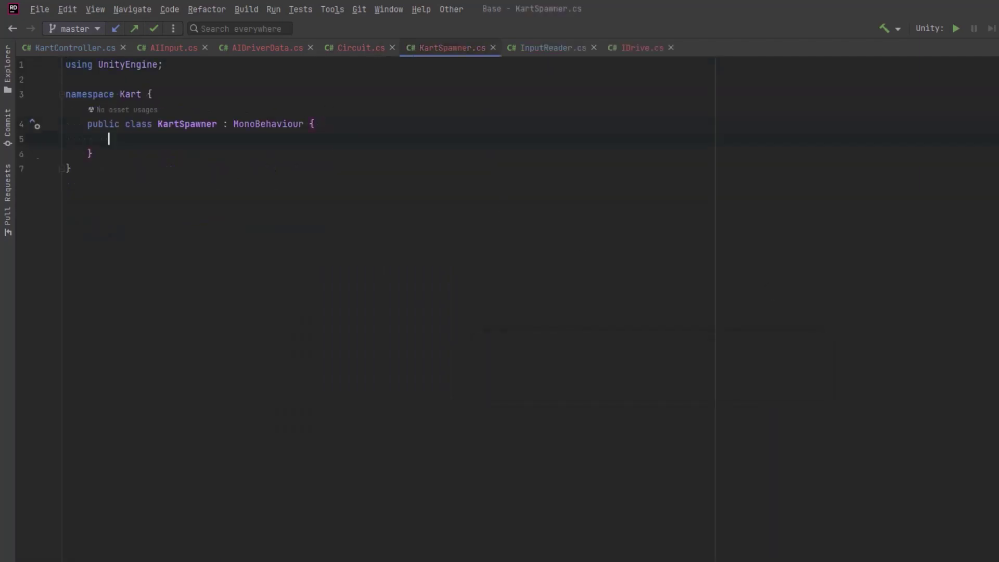
type("[SerializeField] Ci")
Give KartSpawner serialized circuit, AIDriverData, player kart GameObject and CinemachineVirtualCamera fields.
key("Return")
type("circuit;")
key("Return")
type("[sf")
key("Return")
key("Tab")
key("Return")
type("[sf")
key("Return")
type("Ga")
key("Return")
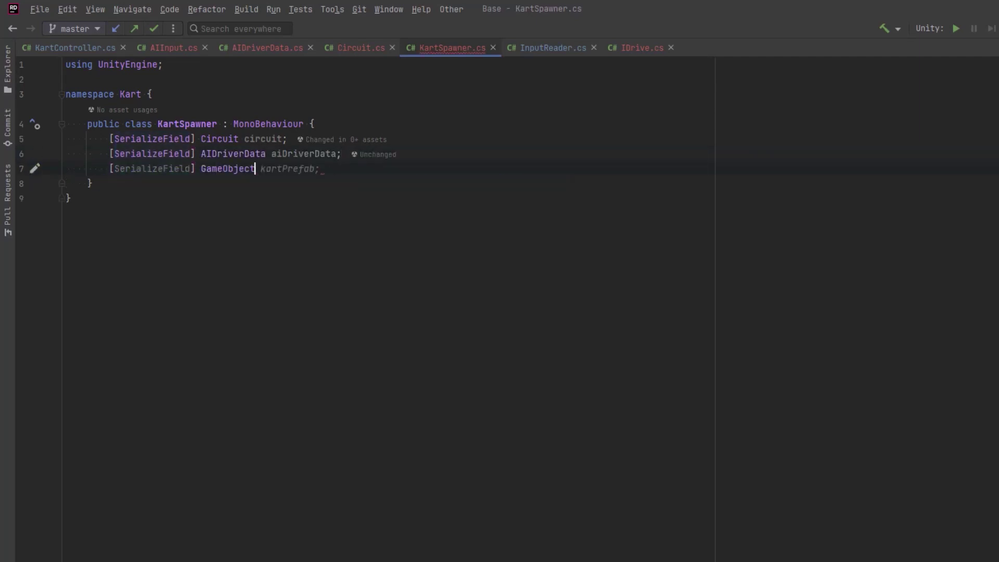
type(" player")
key("Return")
type("[sf")
key("Return")
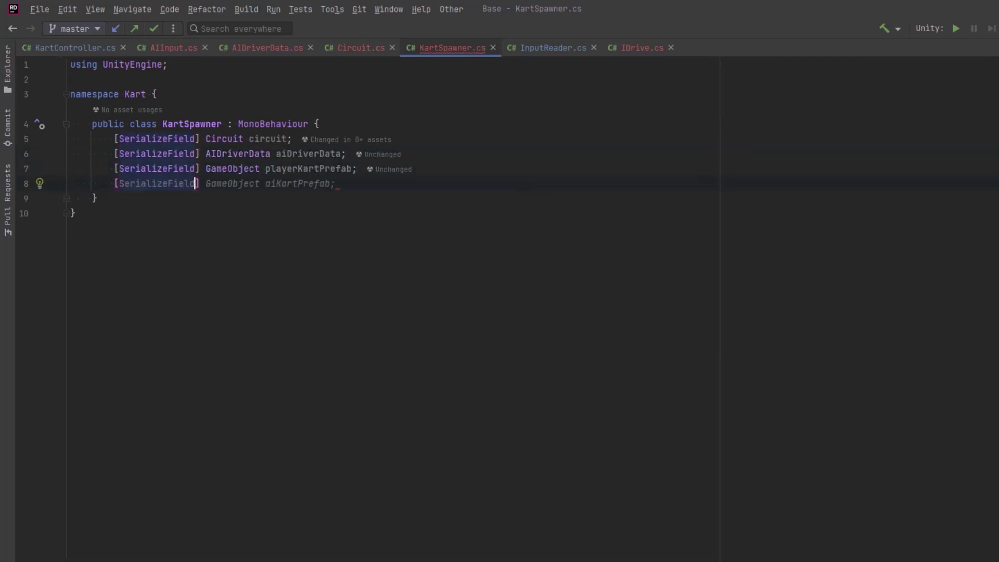
type("Cinem")
key("Down")
key("Down")
key("Return")
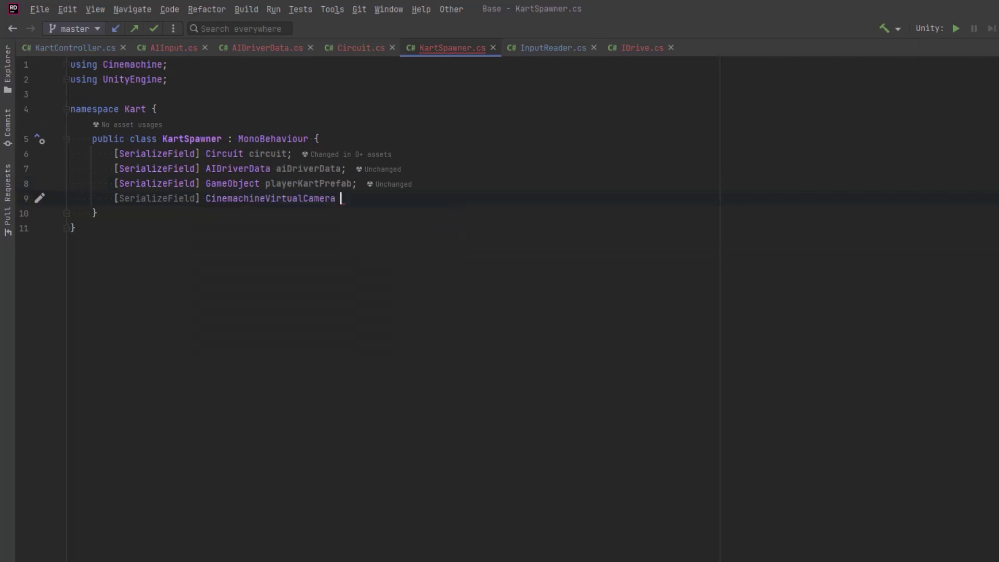
type("playerCamera;f")
Add the aiKartPrefabs GameObject array field, grouped with the other prefab fields.
key("Return")
type("Ga")
key("Return")
type("[]")
key("Tab")
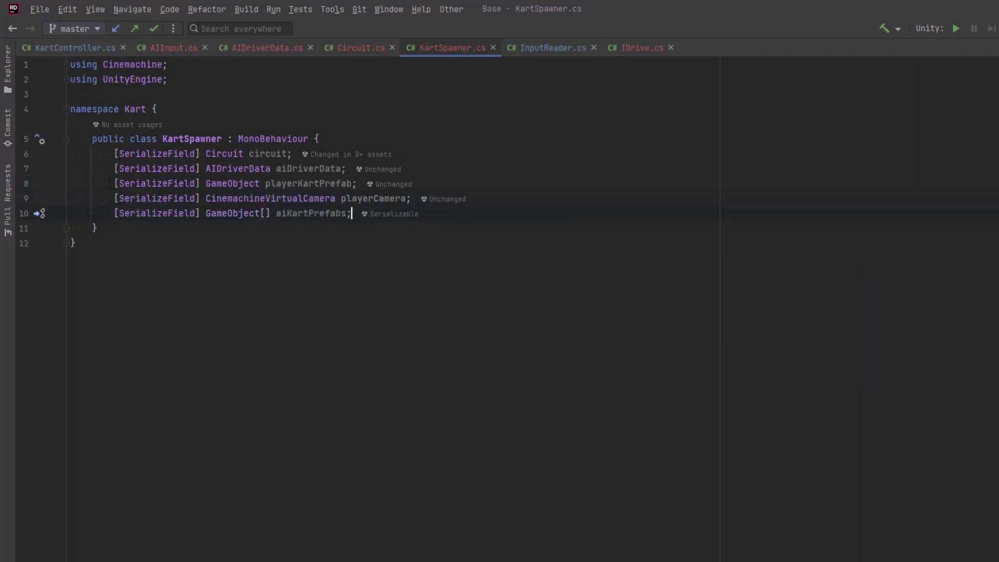
key("alt+shift+Up")
key("alt+shift+Up")
key("Return")
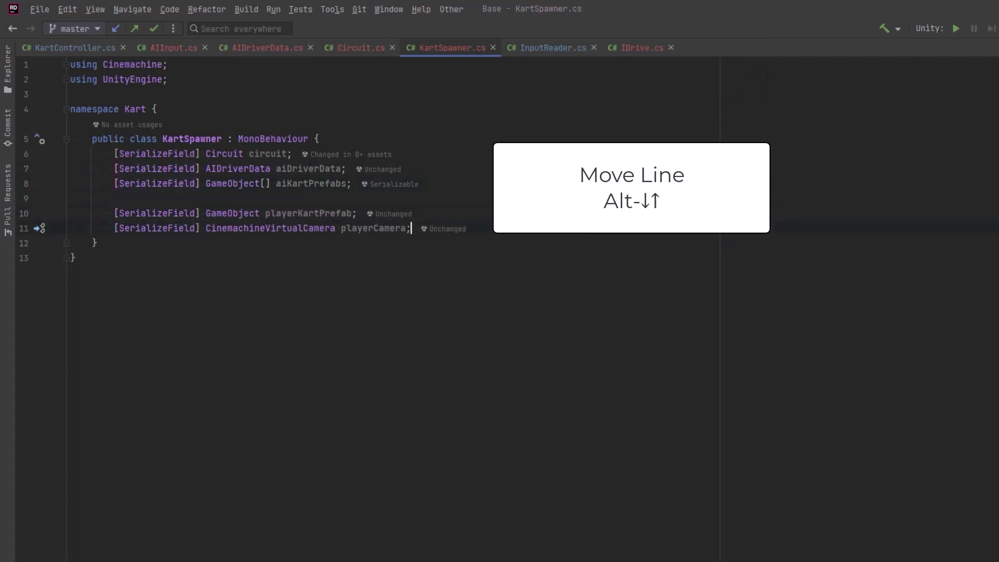
Write Start() instantiating the player kart and pointing the player camera at it.
key("Return")
key("Return")
type("void Sta")
key("Return")
key("Return")
type("var playerKart")
key("Tab")
key("Return")
type("player")
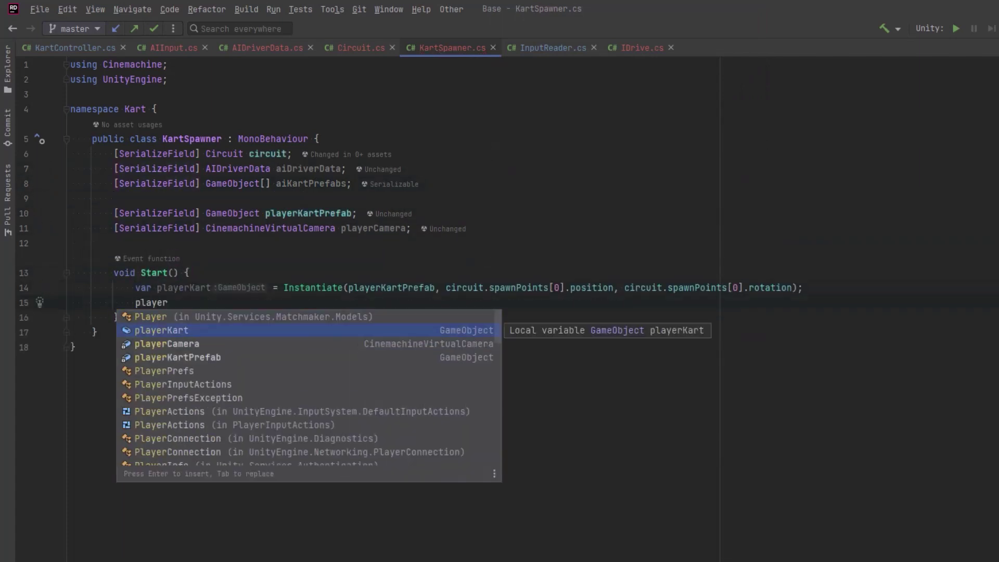
key("Down")
key("Return")
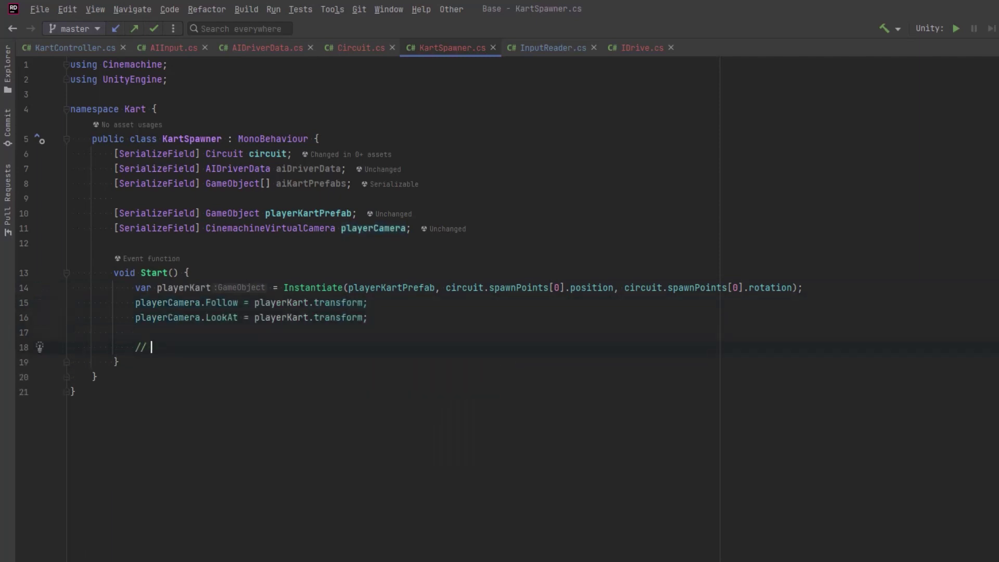
type("(int i = 1; i < circuit.spawnPoints.Length; i++) {OrAdd")
key("Return")
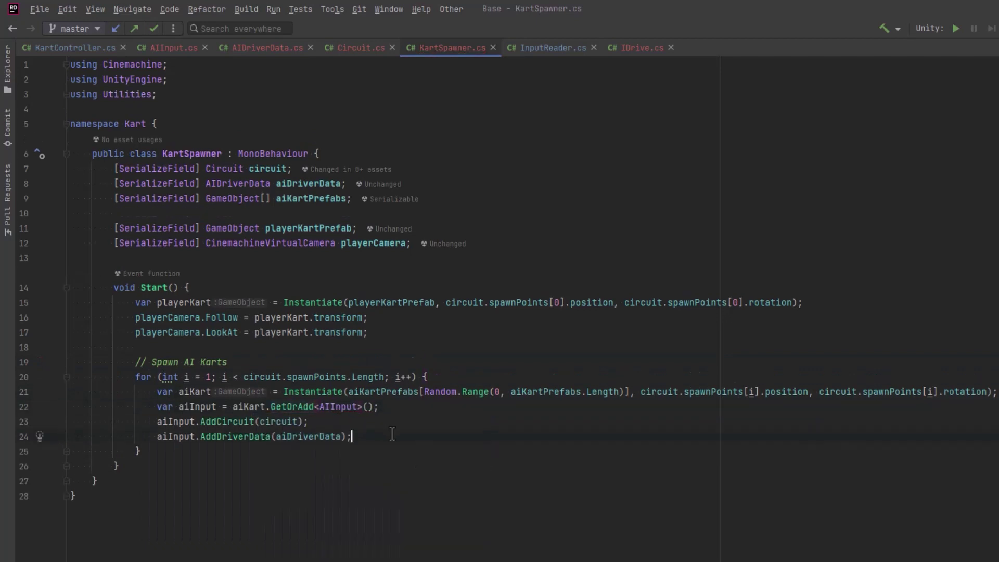
type("public void SetInput(IDrive input) {")
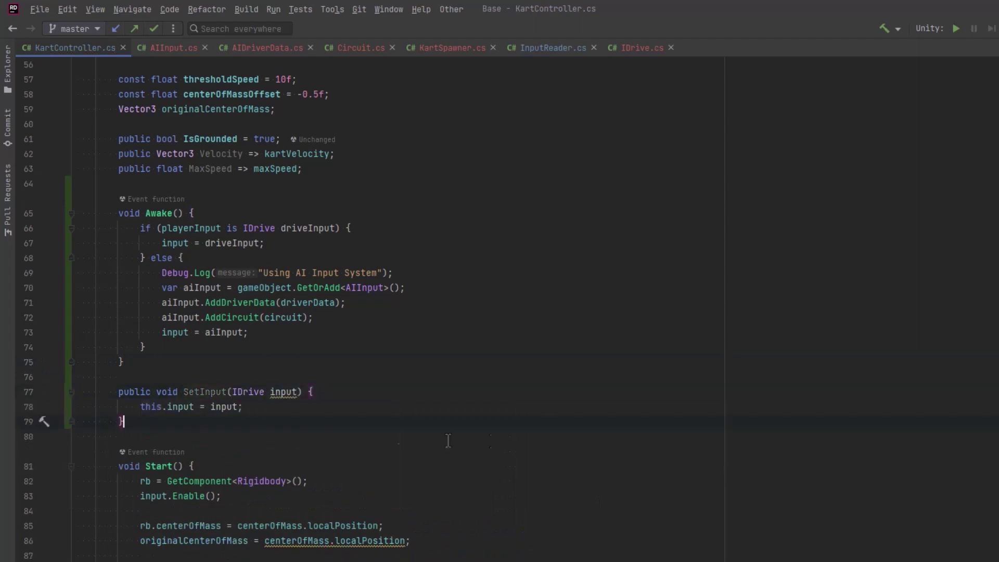
Delete the AI fallback else block from Awake and call GetComponent<KartController>().SetInput(aiInput) on each AI kart.
left_click_drag(148, 346, 142, 258)
key("Delete")
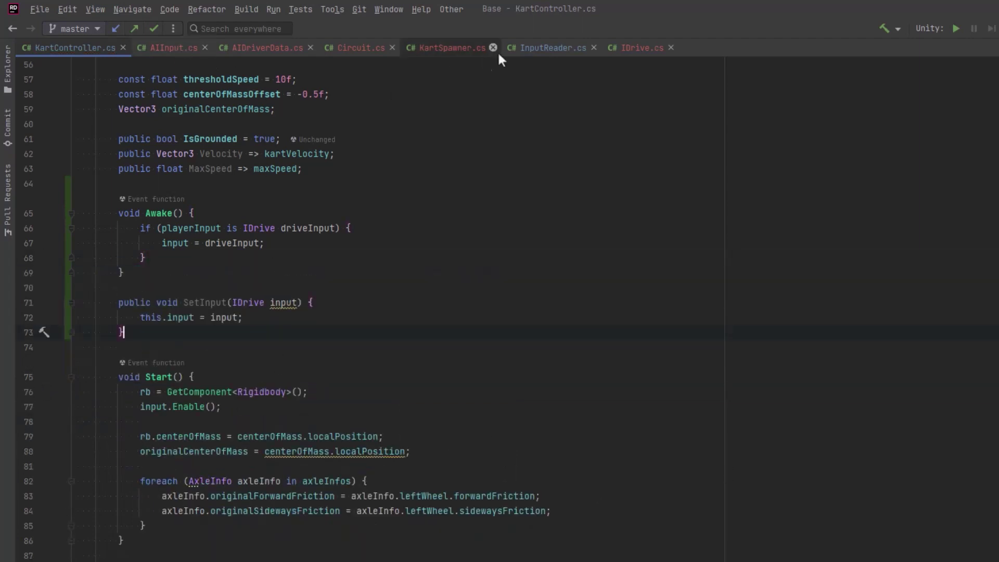
left_click(452, 48)
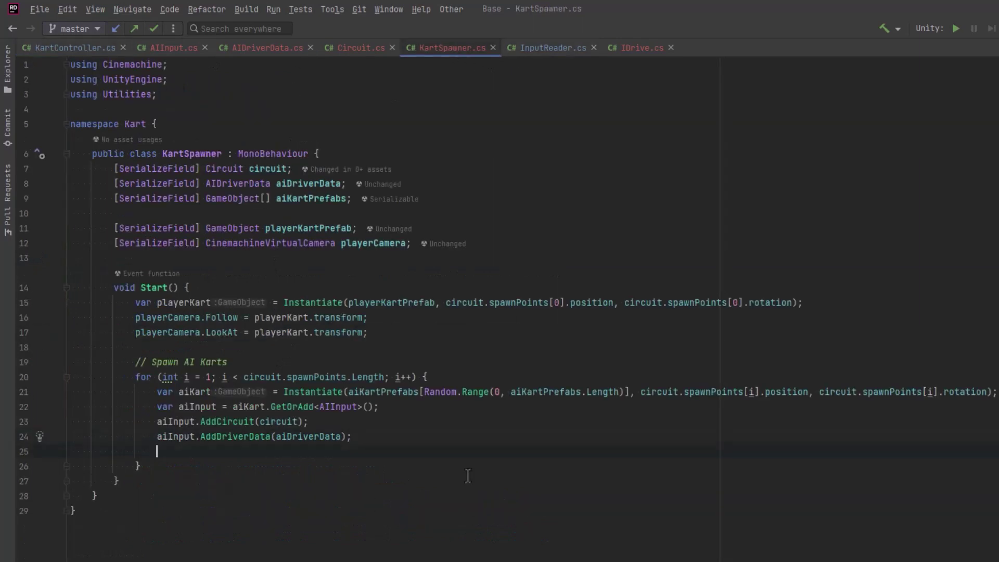
type("aiKart.")
key("Return")
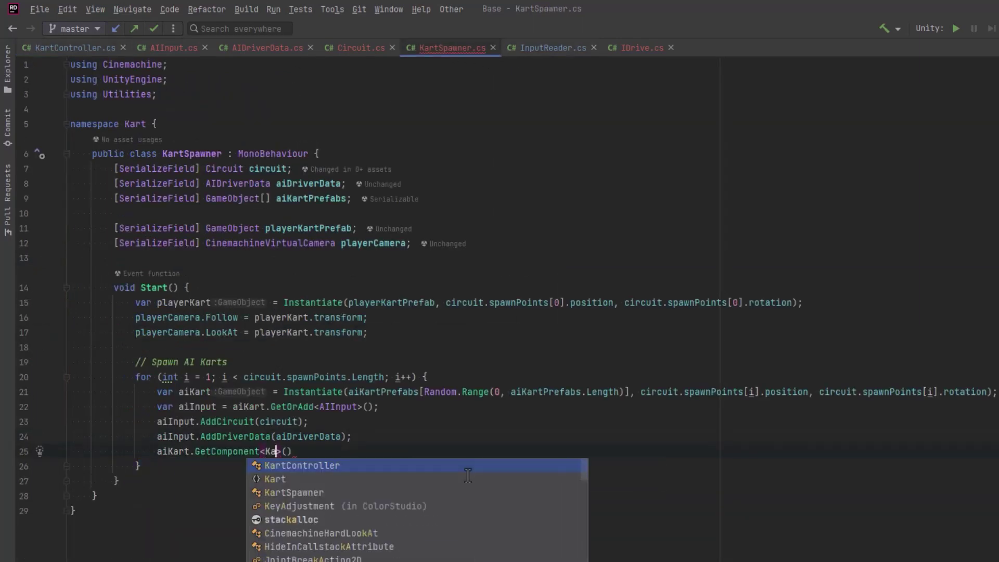
type(".Set")
key("Return")
type("a")
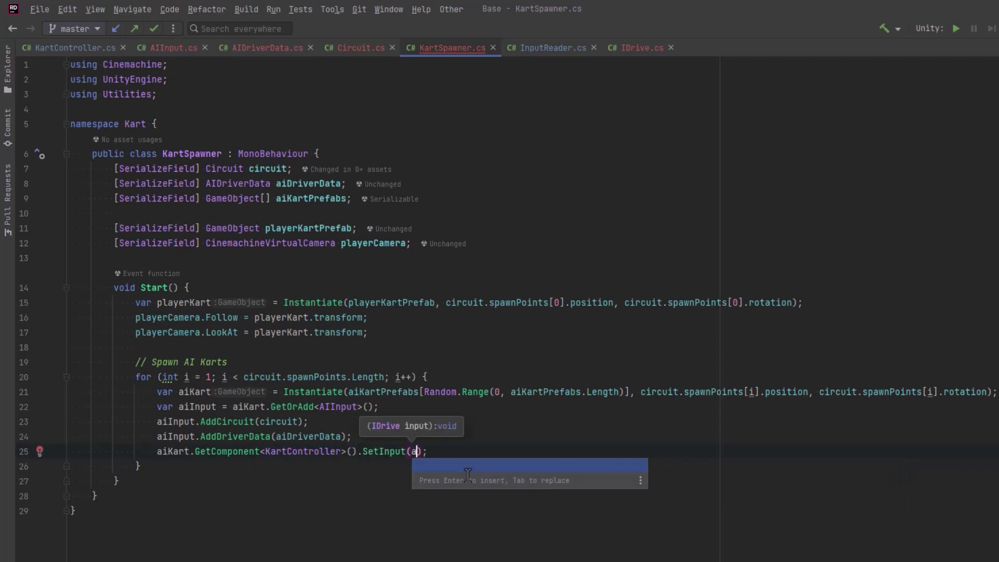
type("iInput")
key("End")
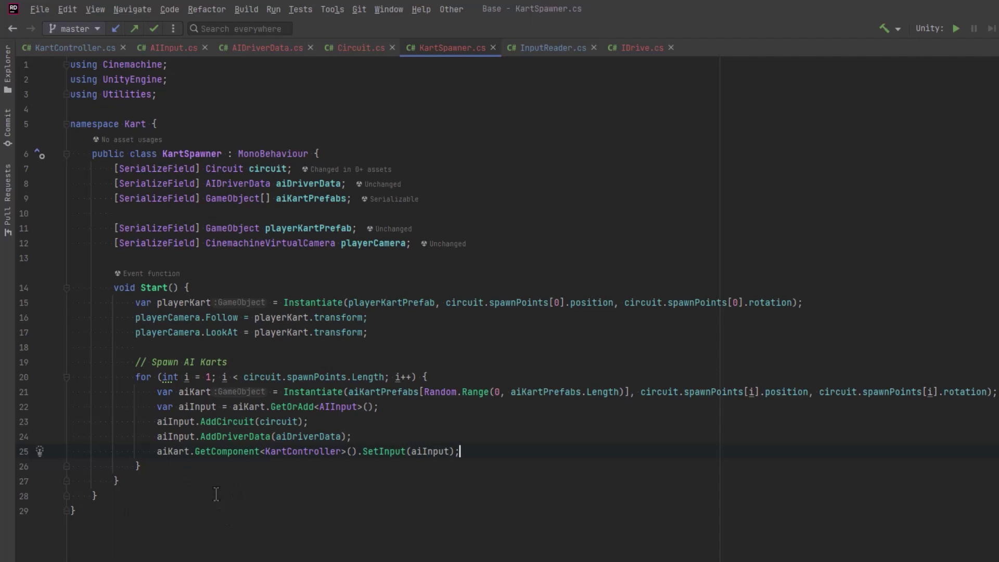
Declare AIKartBuilder with prefab GameObject, AIDriverData, circuit and spawn point Transform fields.
key("Down")
key("Down")
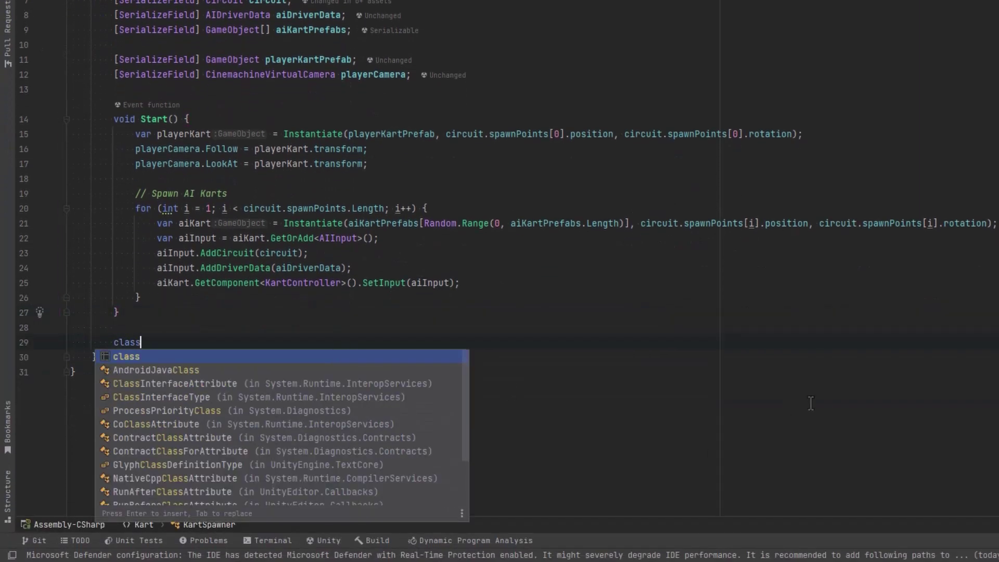
type("AIKartBuilder {")
key("Return")
type("GameO")
key("Return")
type("pref")
type("AID")
key("Return")
type("data")
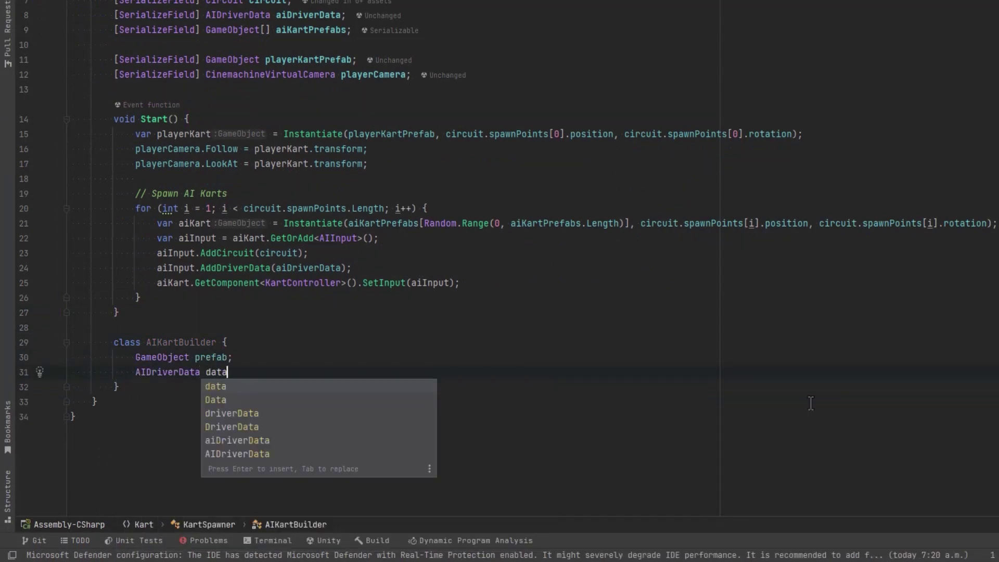
type(";")
key("Return")
type("Circuit circuit;")
key("Return")
type("T")
key("Return")
type("spawnPoint;")
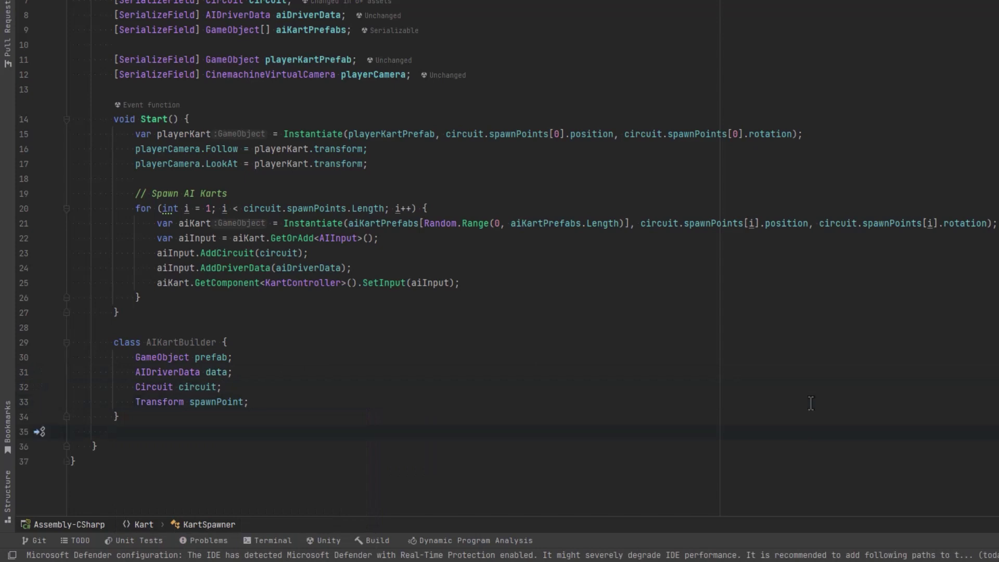
key("Return")
key("Return")
key("Return")
Add an AIKartBuilder constructor taking the kart prefab GameObject.
key("Return")
key("Return")
type("public AI")
key("Return")
type("(Game")
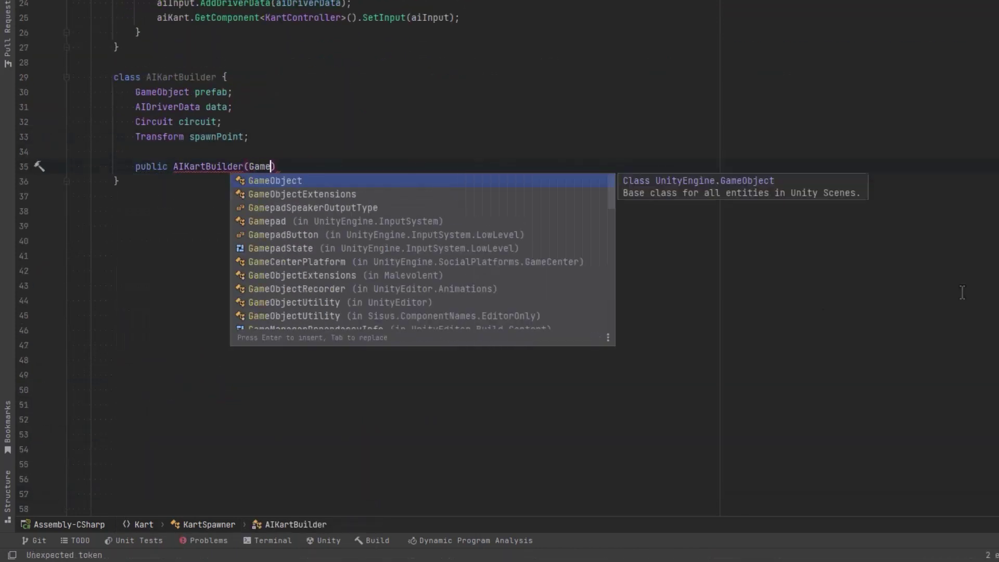
key("Return")
type("prefab) {")
key("Return")
type("this.prefab = prefab;")
key("Down")
key("Return")
type("AI")
key("Return")
type("wi")
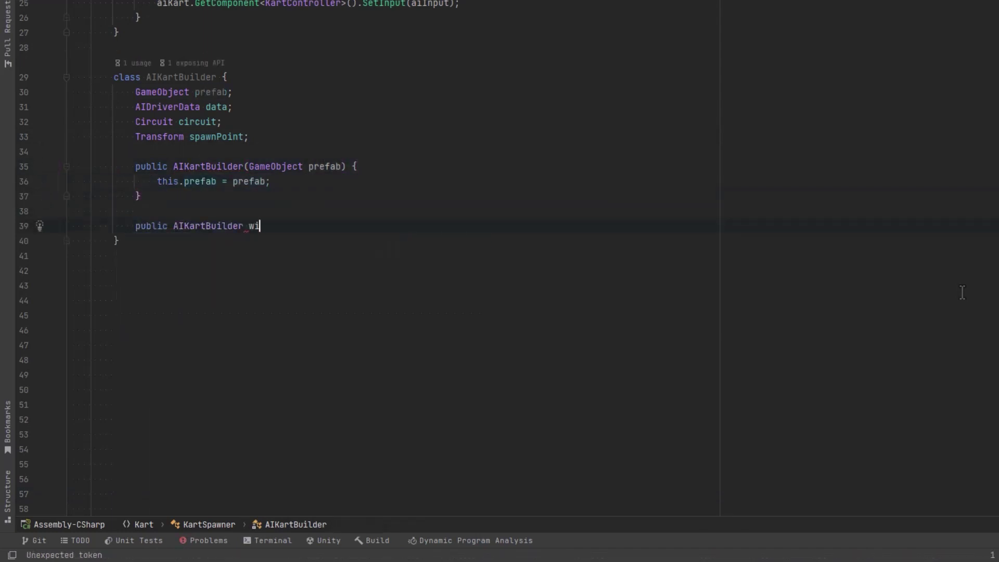
type("thDr")
Add fluent withDriverData, withCircuit and withSpawnPoint setters plus a build method instantiating the kart.
key("Tab")
type("p")
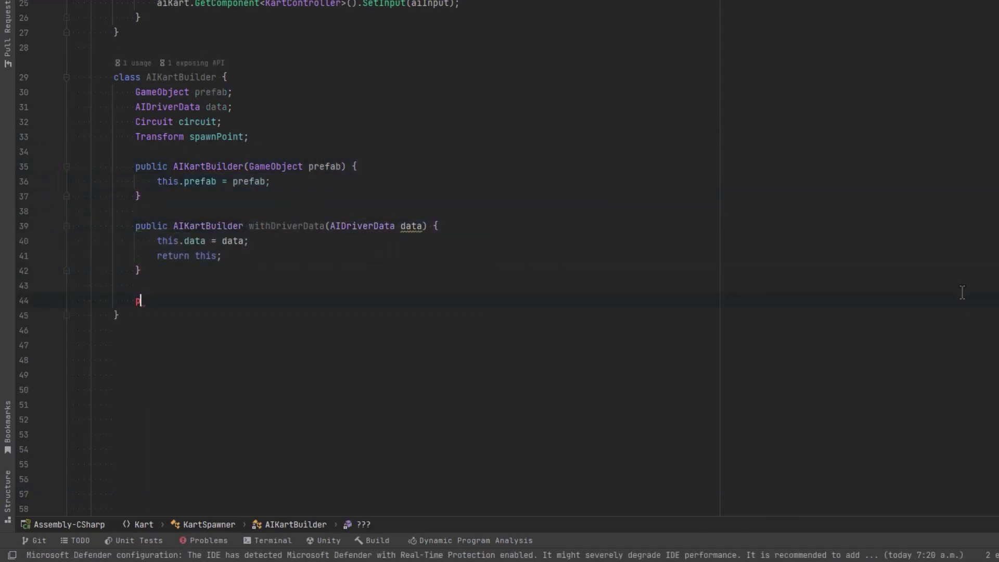
type("ublic")
key("Tab")
key("Return")
key("Return")
key("Tab")
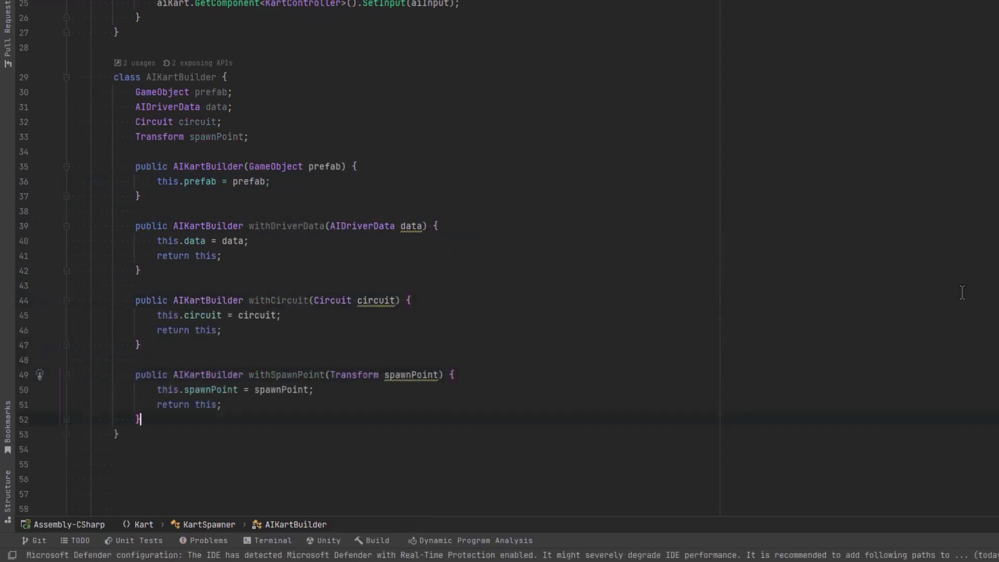
scroll(276, 328, "down", 5)
scroll(629, 205, "down", 1)
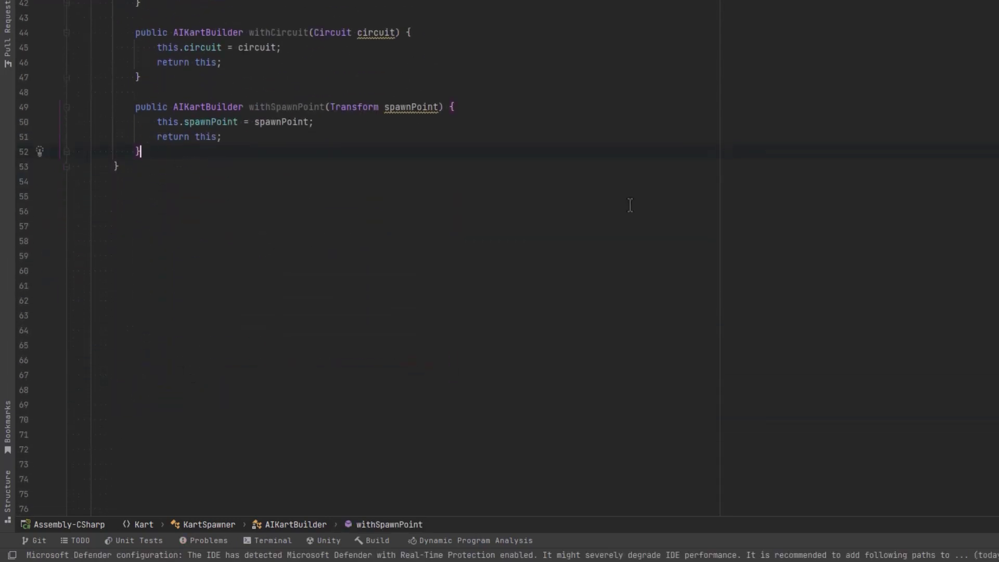
key("Return")
key("Return")
type("public GameObject build() {")
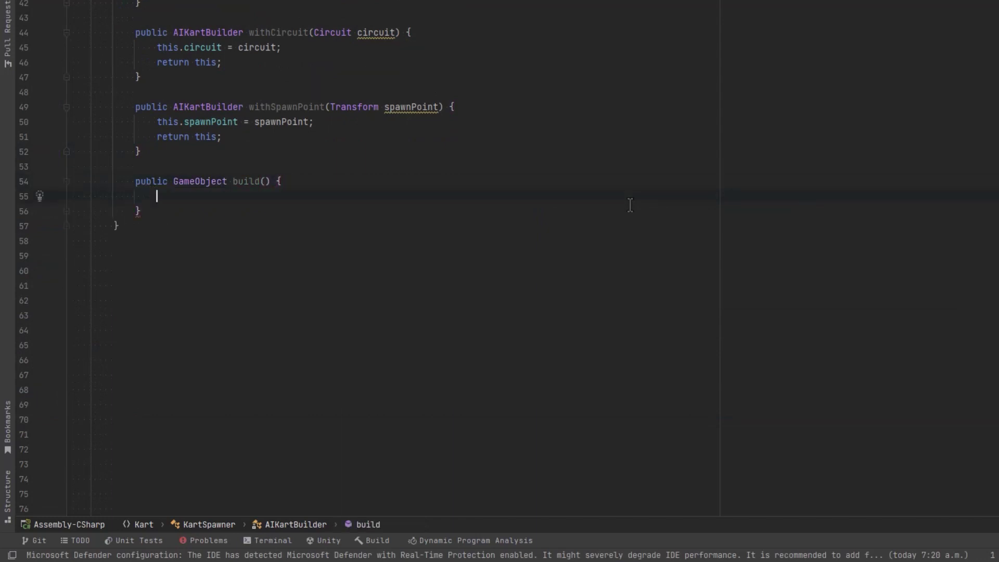
type("var instance")
key("Tab")
key("Return")
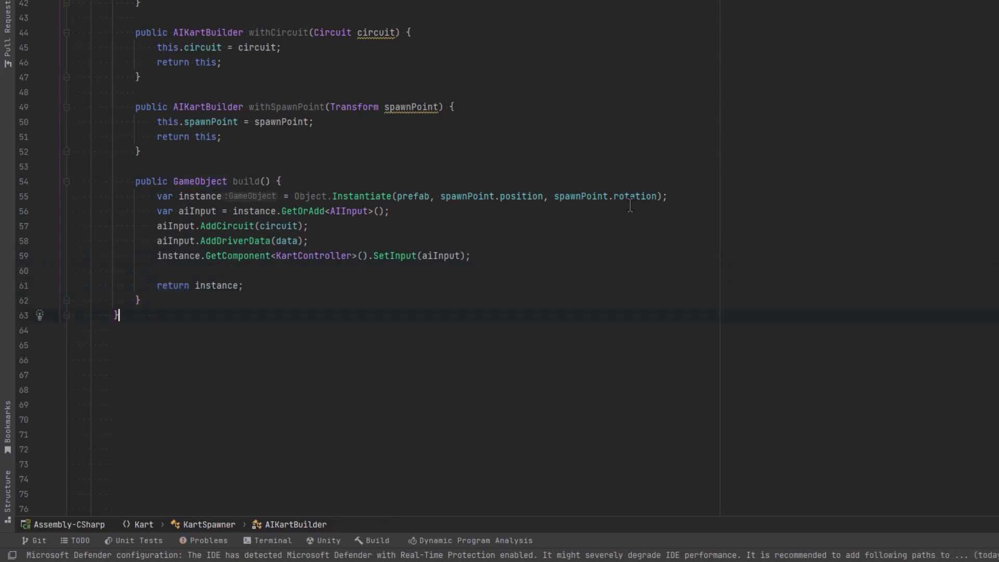
scroll(630, 205, "up", 2)
scroll(640, 194, "up", 2)
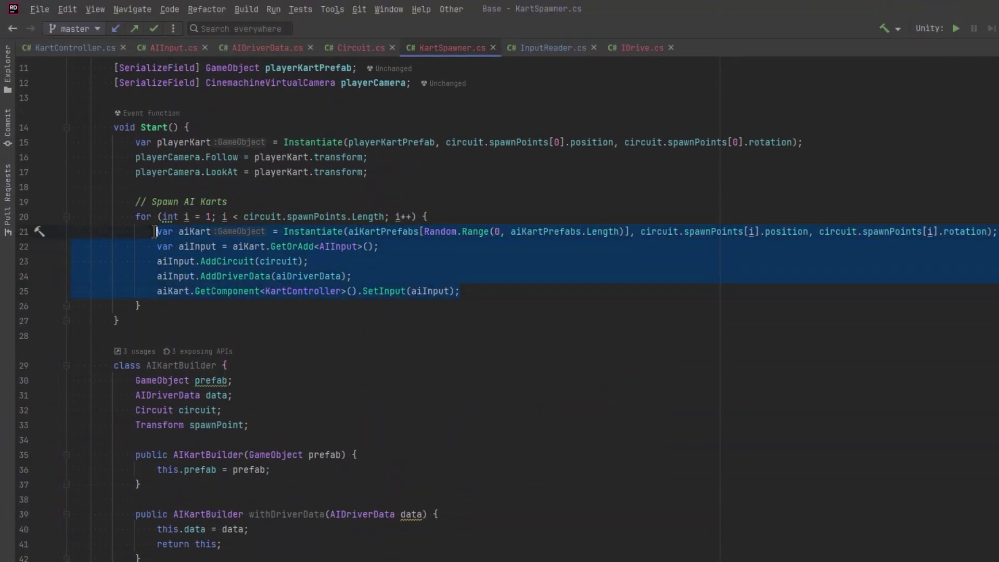
type("new AI")
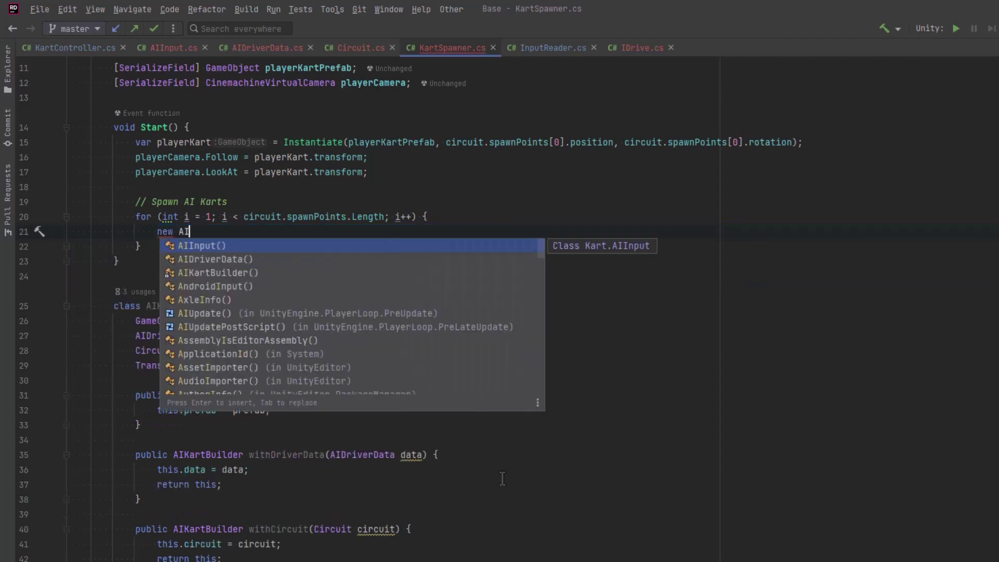
type("K")
Swap the loop's spawn lines for a new AIKartBuilder(...) chain ending in build().
key("Return")
key("Tab")
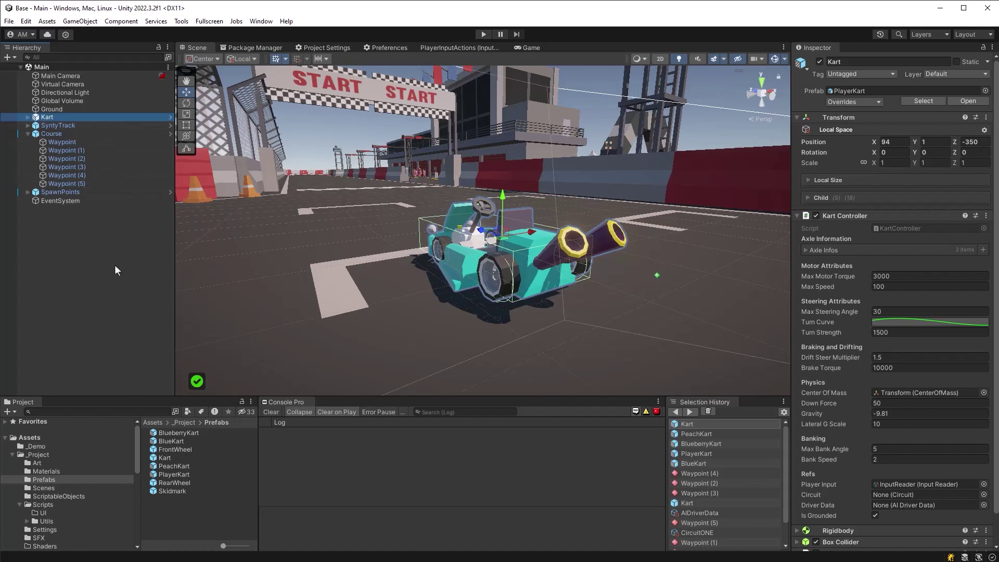
Delete the scene Kart and create an empty KartSpawner object with the Kart Spawner component.
key("Delete")
right_click(63, 228)
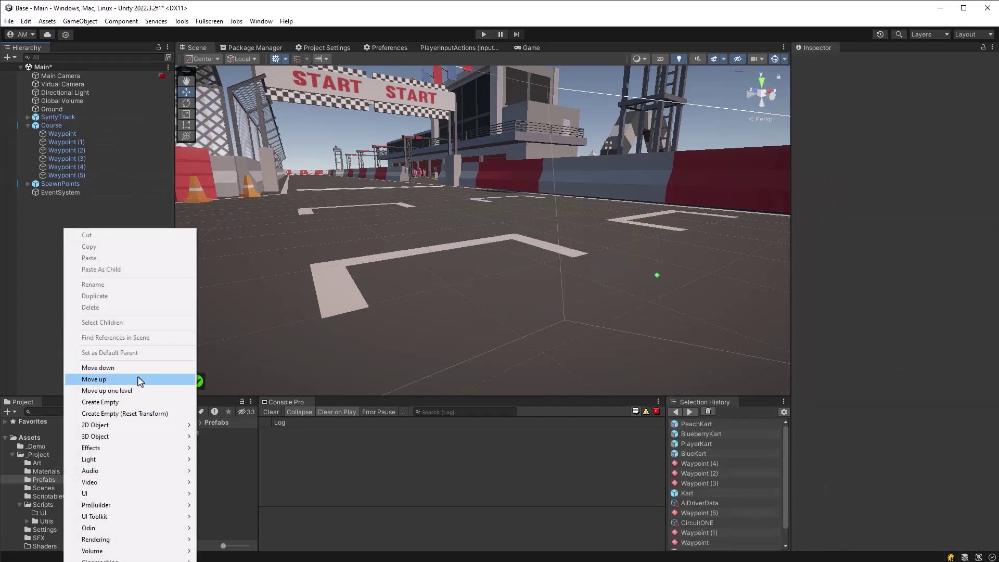
left_click(140, 402)
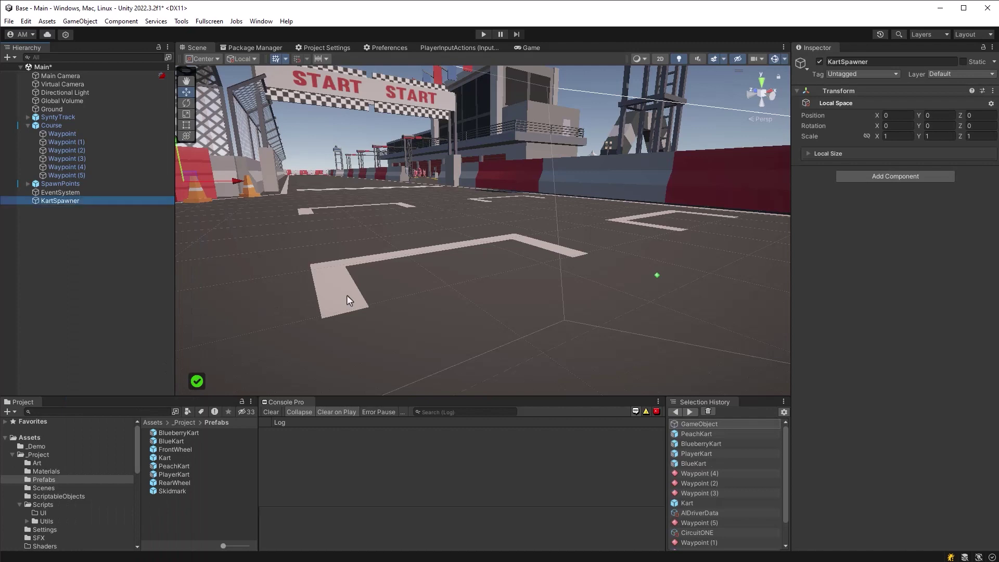
left_click(900, 177)
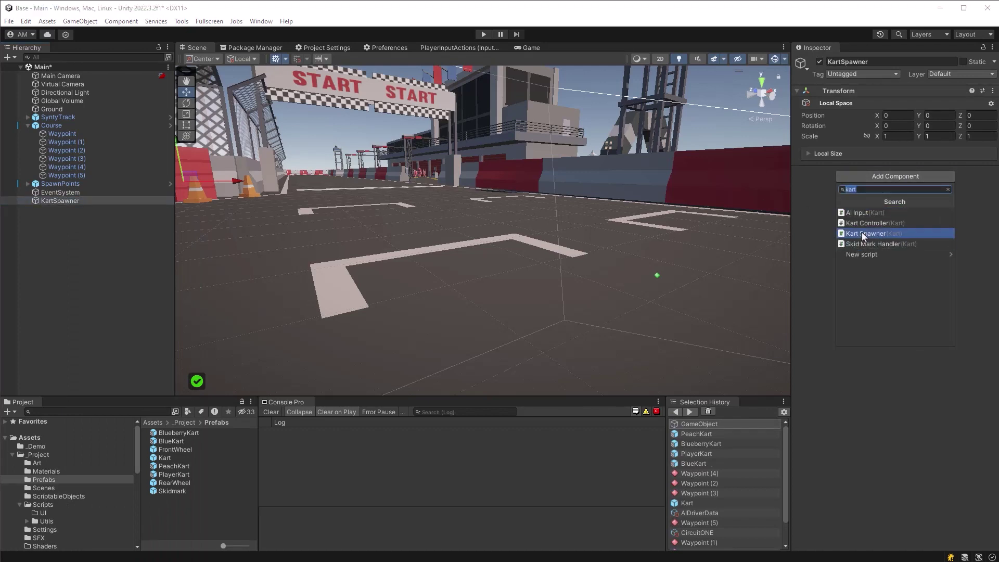
left_click(898, 230)
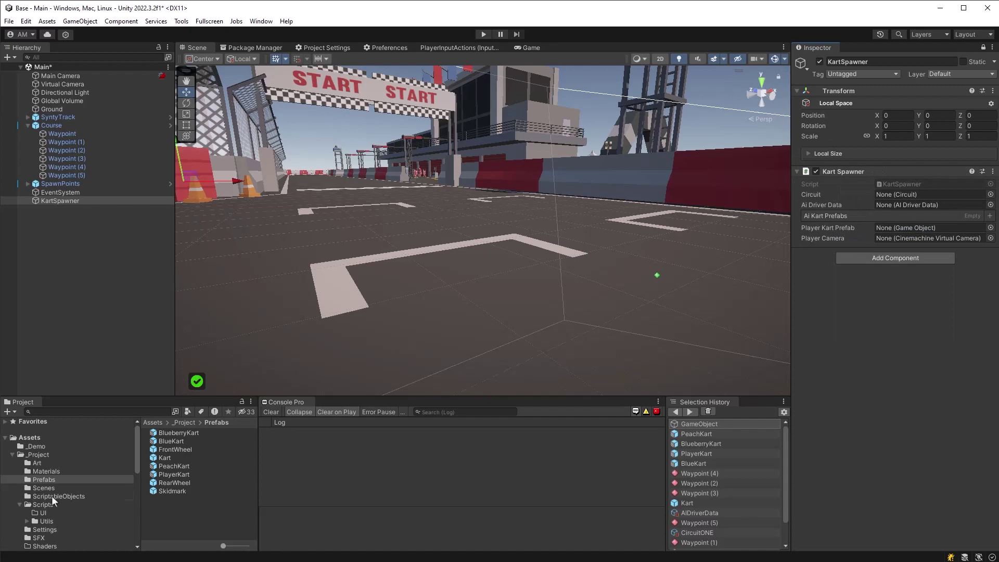
Assign CircuitONE, AIDriverData, the virtual camera and the PlayerKart prefab to the Kart Spawner.
left_click_drag(187, 445, 834, 232)
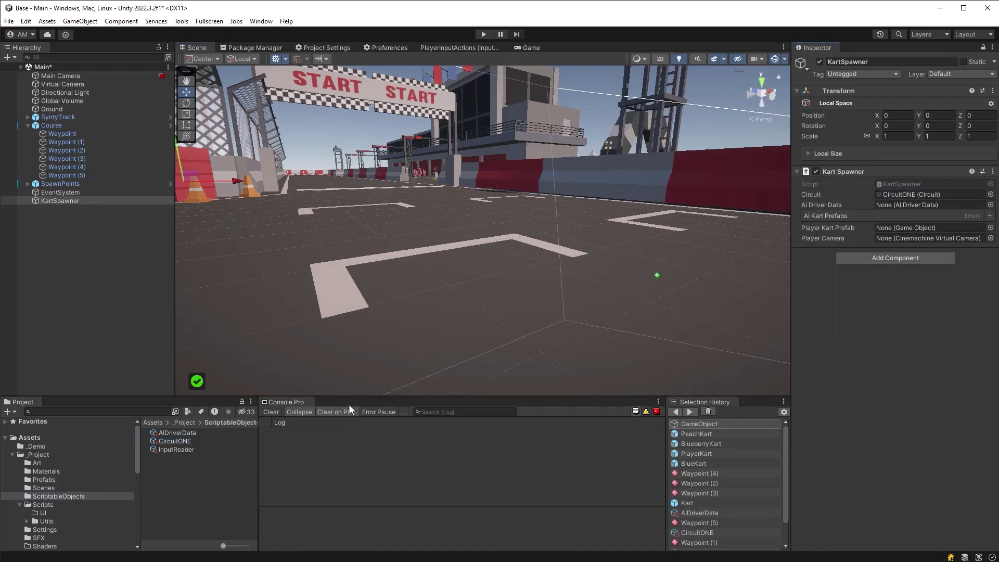
mouse_move(191, 439)
left_mouse_down()
mouse_move(960, 232)
mouse_move(927, 204)
left_mouse_up()
mouse_move(78, 84)
left_mouse_down()
mouse_move(895, 243)
mouse_move(903, 234)
left_mouse_up()
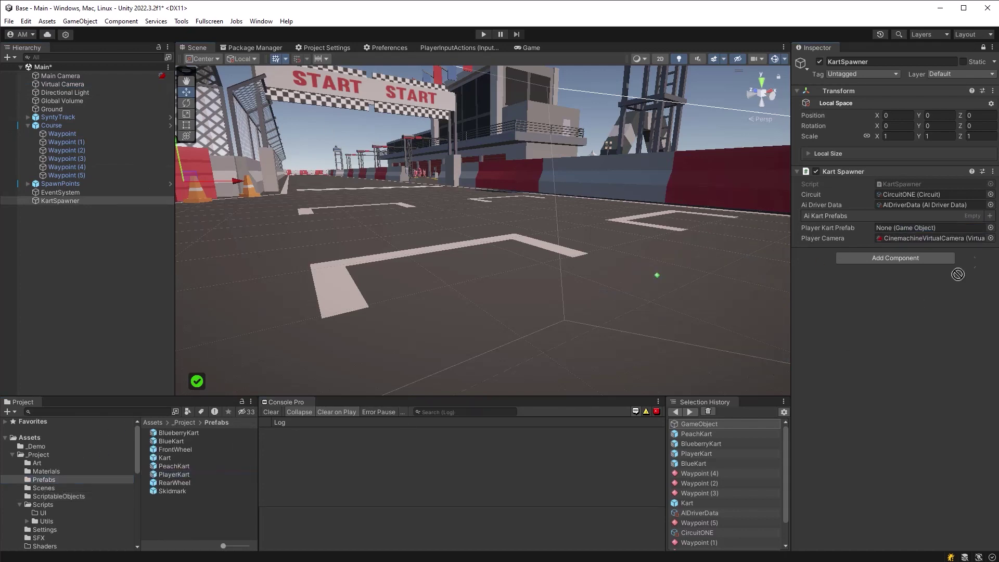
left_click_drag(971, 262, 908, 236)
Add BlueberryKart, BlueKart and PeachKart to the Ai Kart Prefabs list.
left_click(195, 442, "shift")
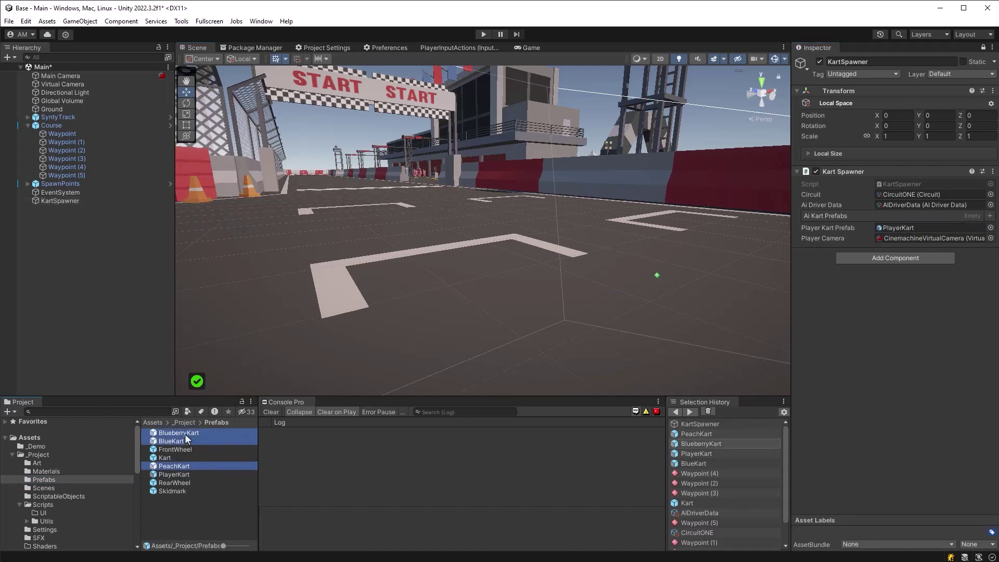
left_click_drag(186, 440, 820, 228)
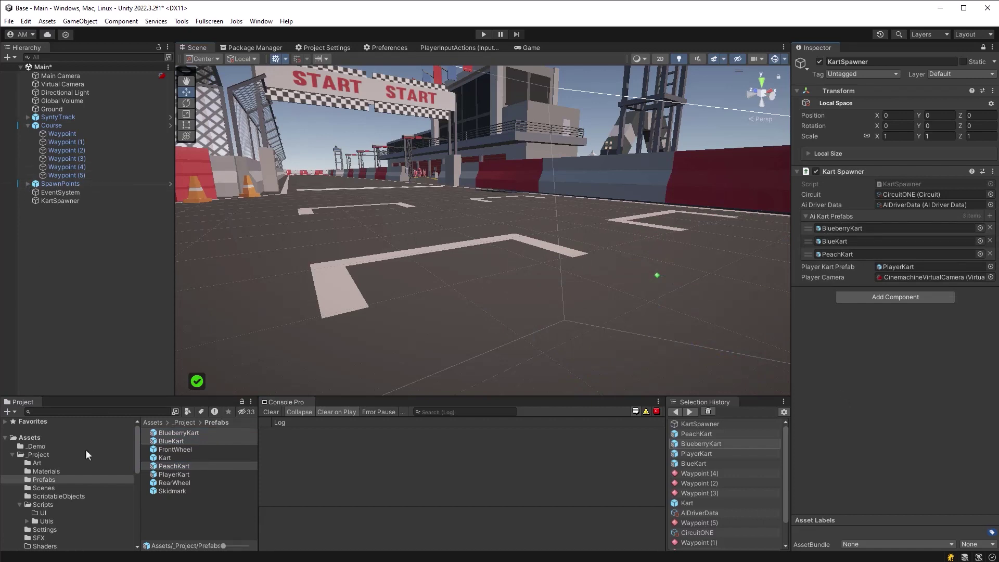
Select the CircuitONE asset and check where each SpawnPoint sits on the start grid.
left_click(49, 495)
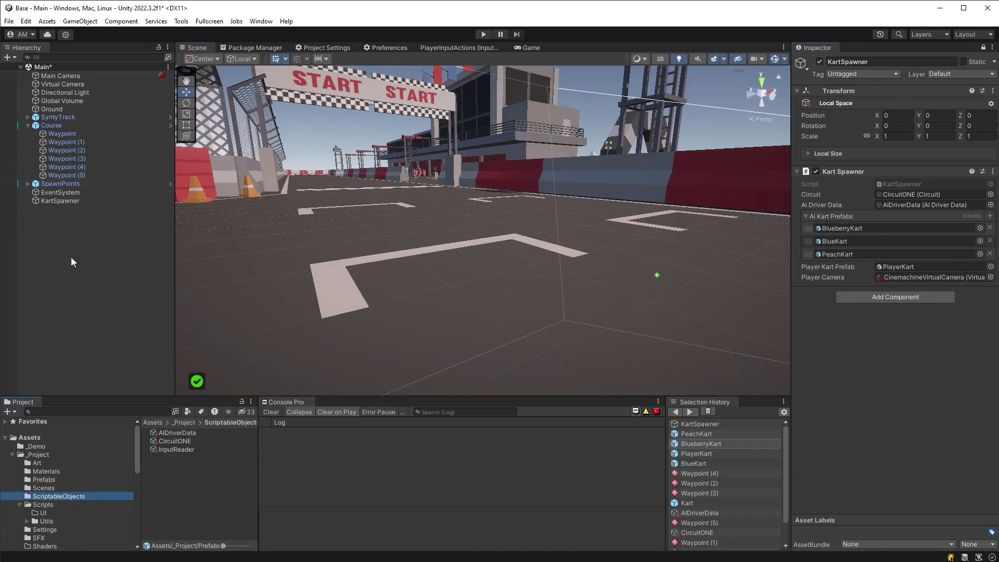
left_click(80, 189)
left_click(81, 200)
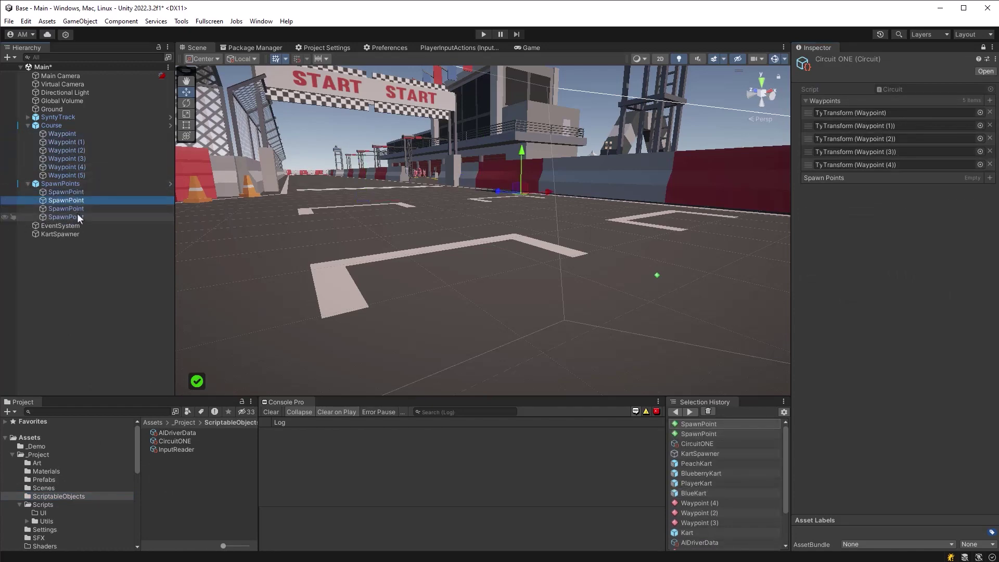
left_click(72, 217)
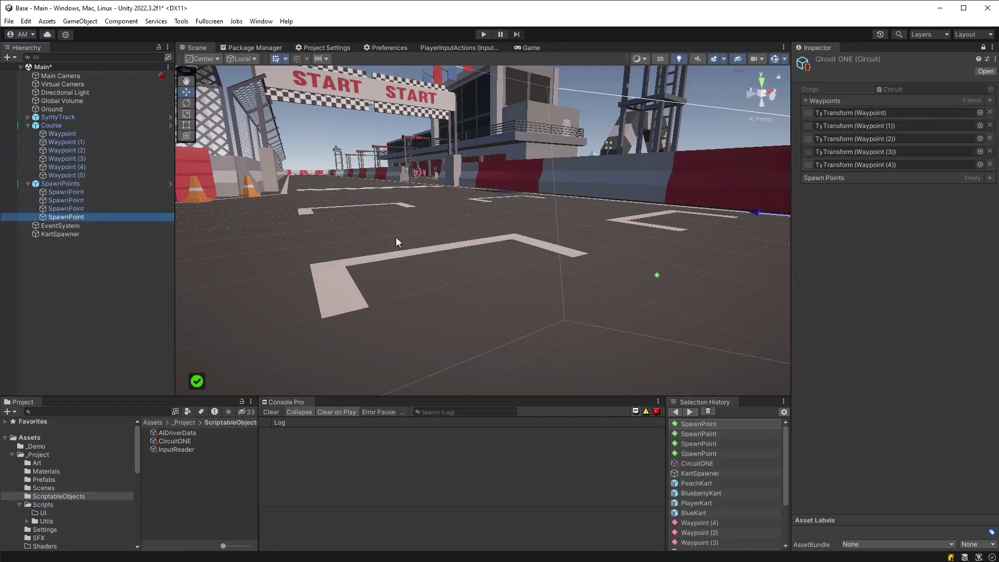
right_click_drag(395, 237, 445, 253)
left_click(93, 208)
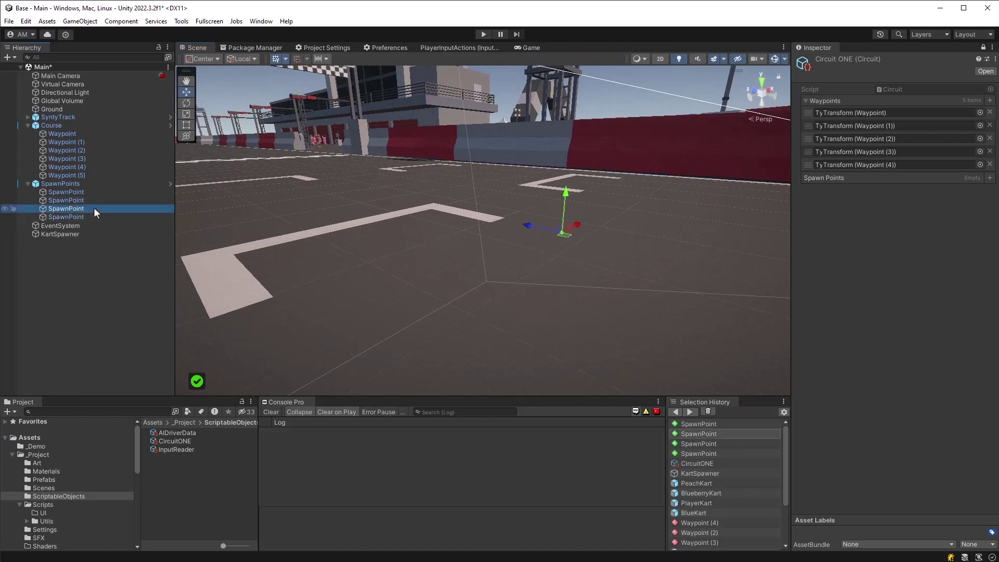
Drag all four SpawnPoint objects into CircuitONE's Spawn Points list.
left_click(78, 191)
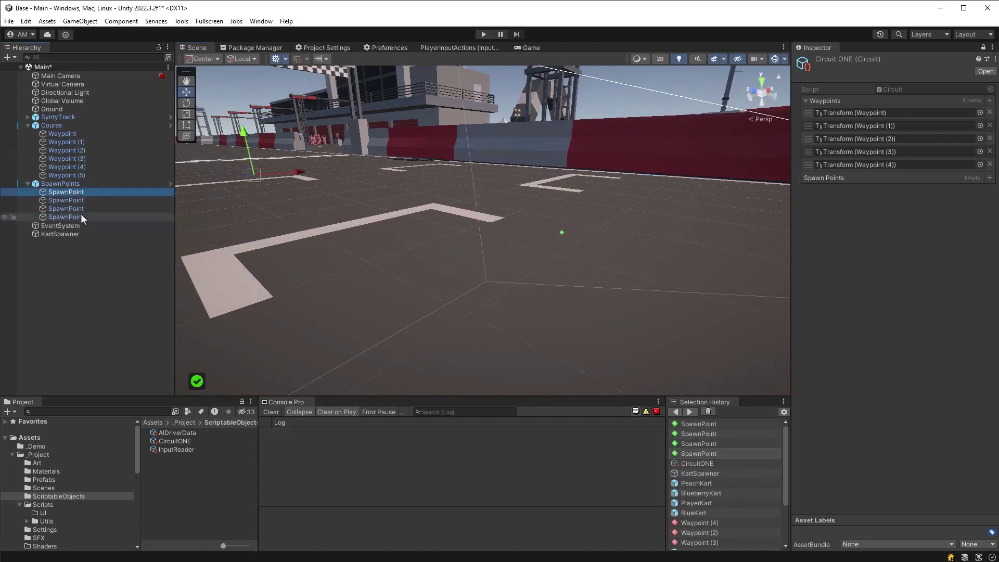
left_click(81, 216, "shift")
left_click_drag(81, 196, 844, 179)
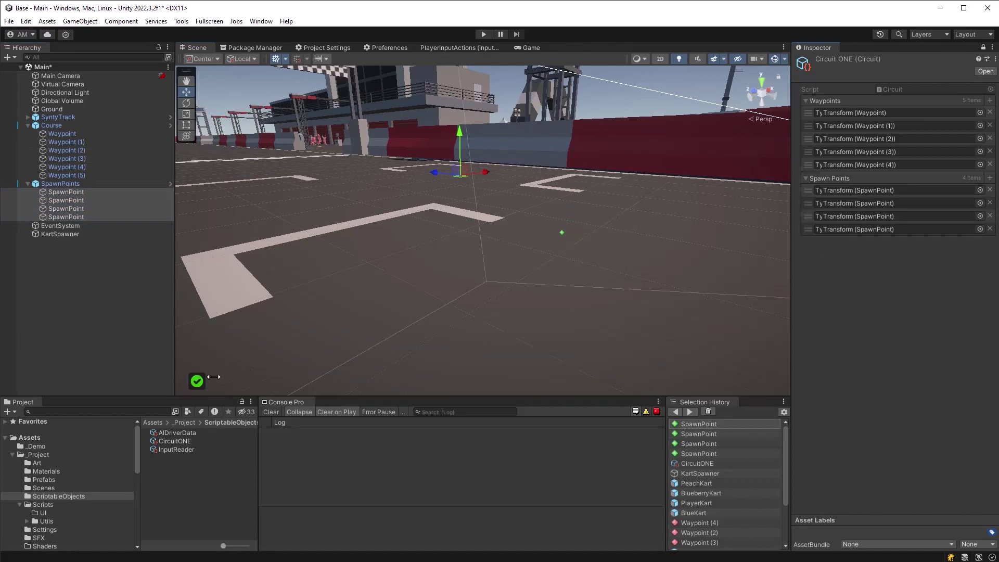
key("ctrl+s")
left_click(343, 431)
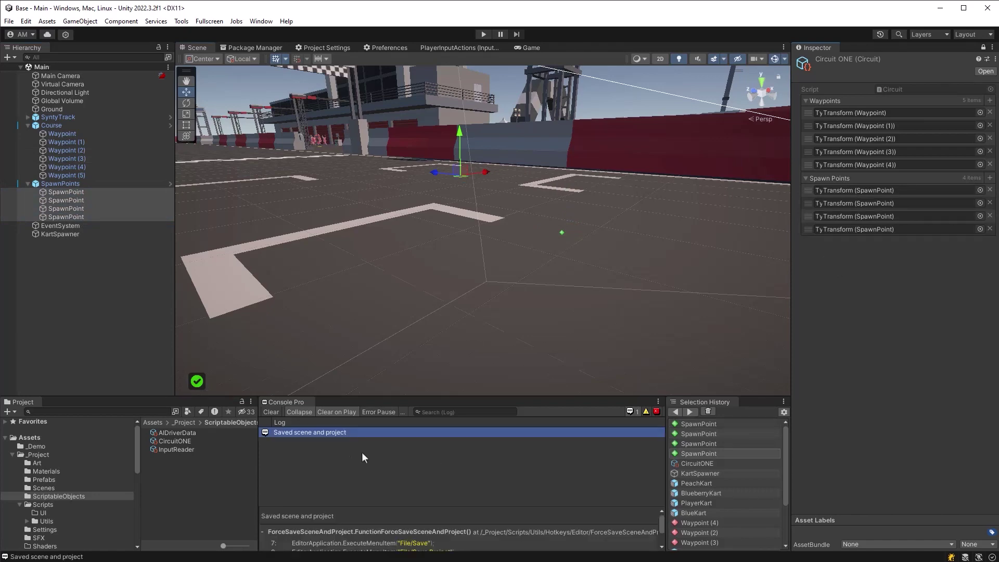
key("ctrl+p")
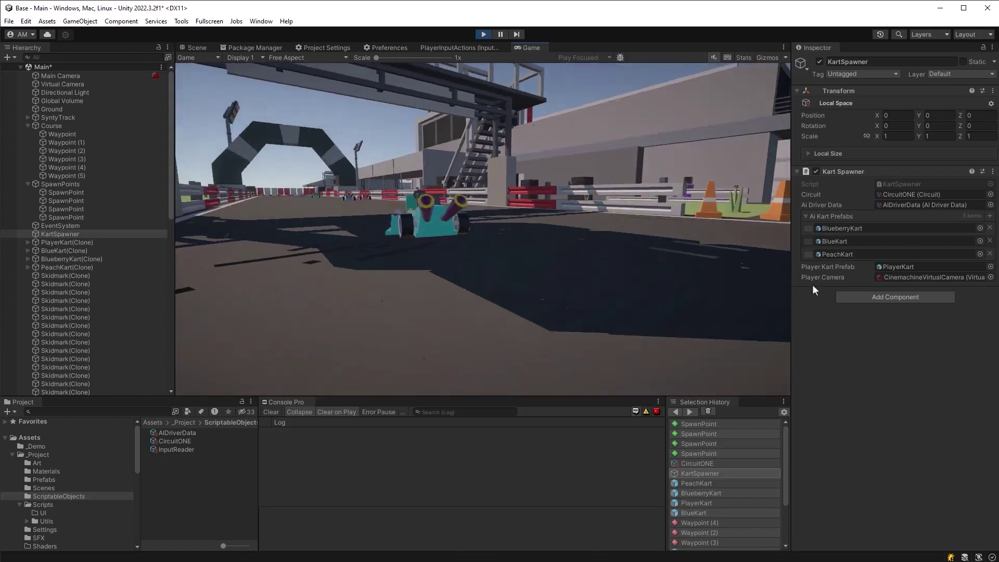
key("ctrl+p")
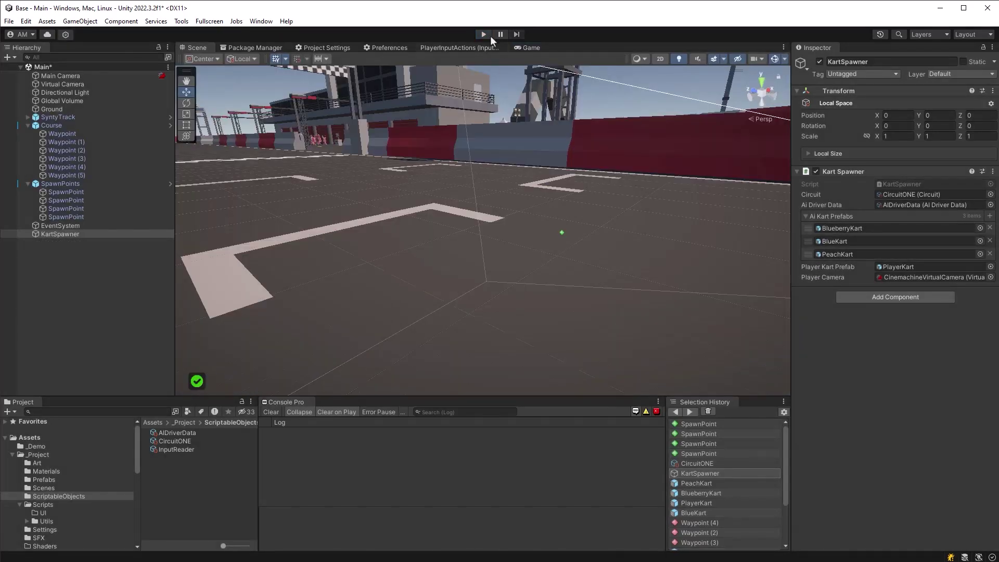
Play the game so the player and AI karts spawn and race the track.
left_click(483, 34)
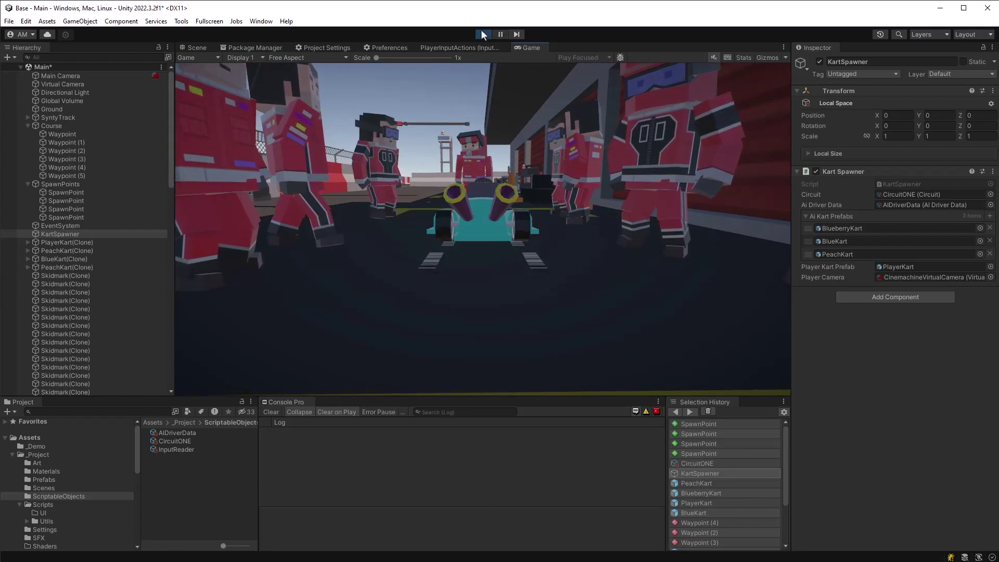
Stop the running game and close the Game view panel.
left_click(484, 34)
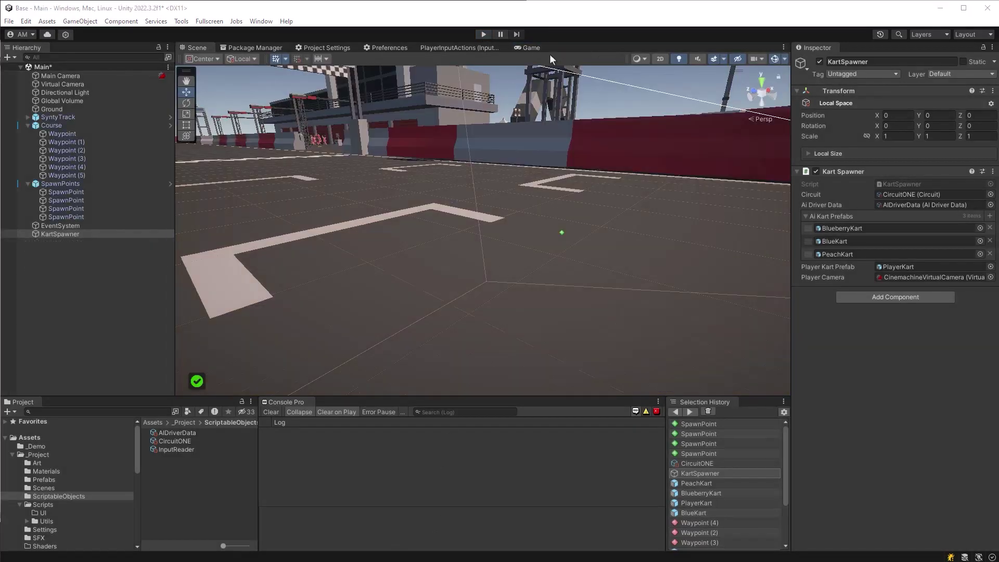
left_click(531, 48)
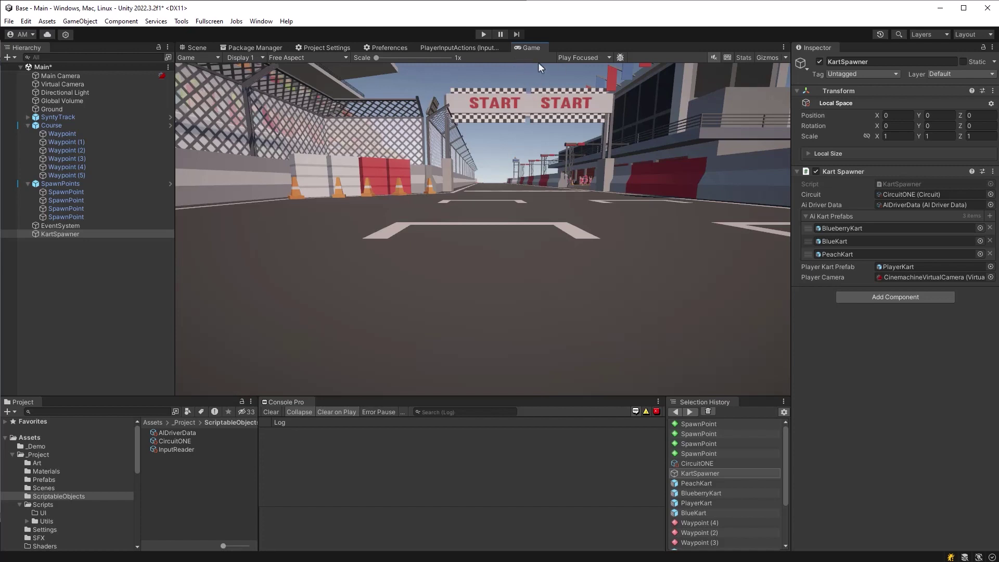
right_click(528, 50)
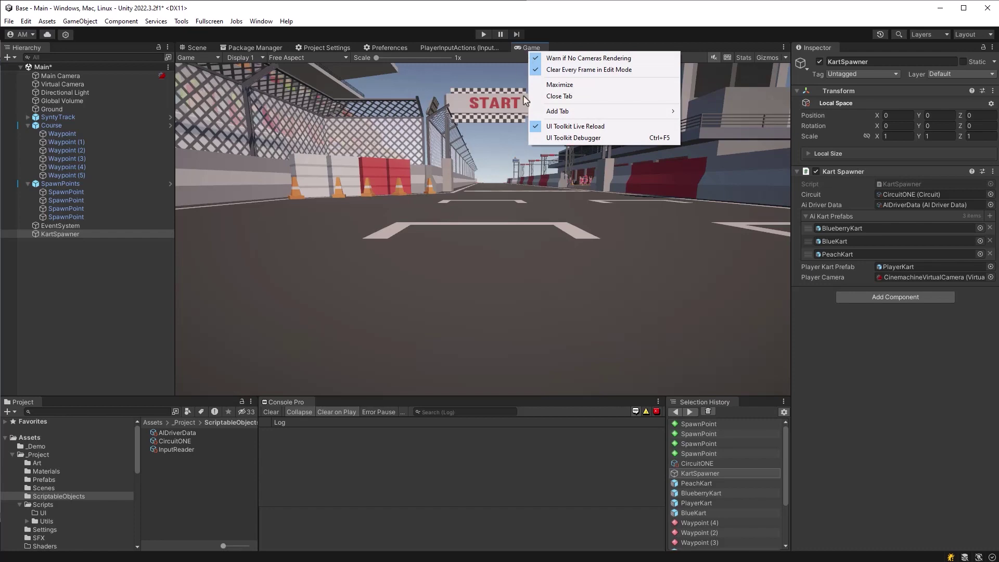
left_click(560, 96)
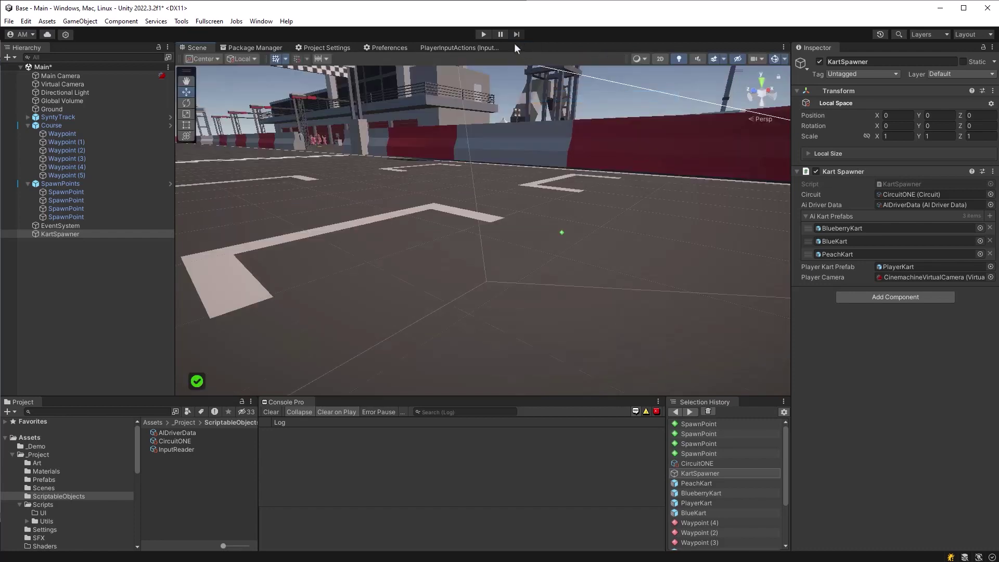
Select SyntyTrack, fly the Scene view back over the start grid, and check Play's options.
left_click(471, 265)
mouse_move(376, 146)
right_mouse_down()
mouse_move(471, 197)
mouse_move(470, 171)
right_mouse_up()
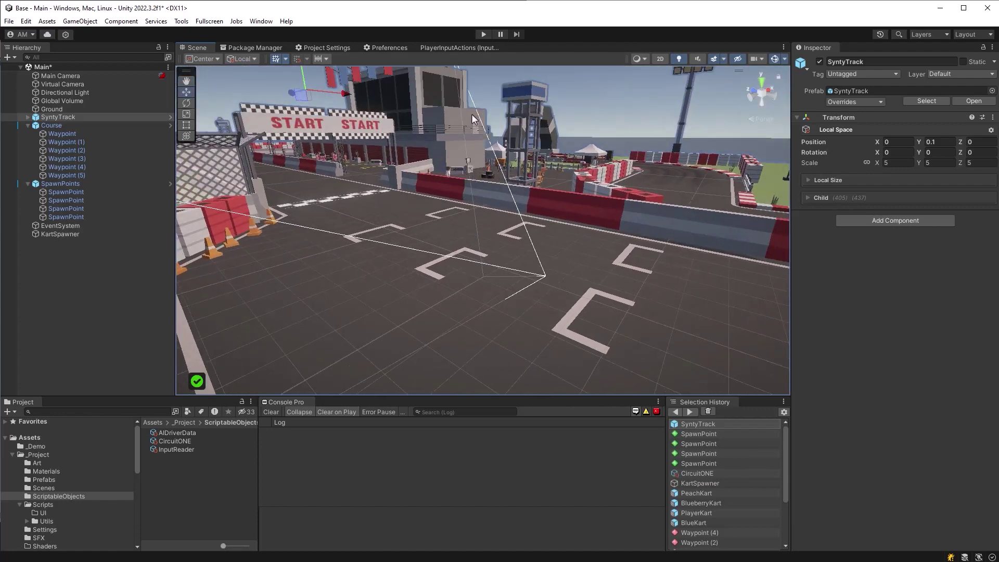
right_click(482, 35)
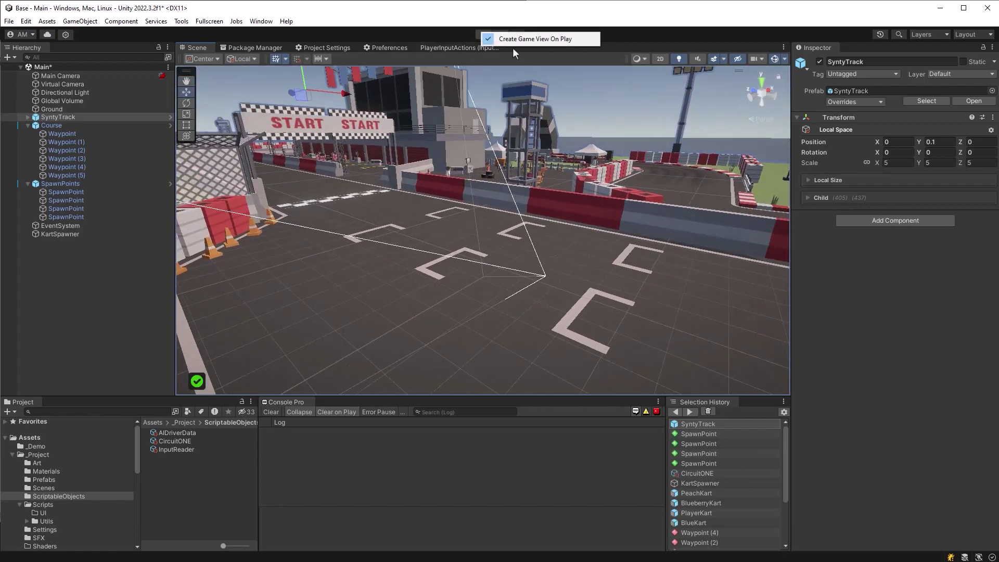
left_click(539, 42)
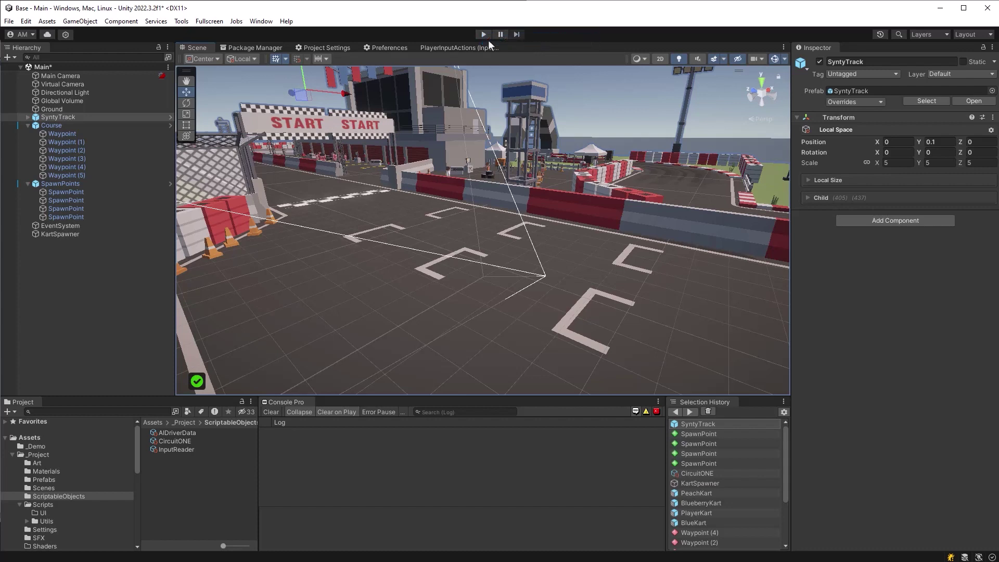
Start the game and follow the spawned BlueberryKart(Clone) in the Scene view with Shift+F.
left_click(485, 36)
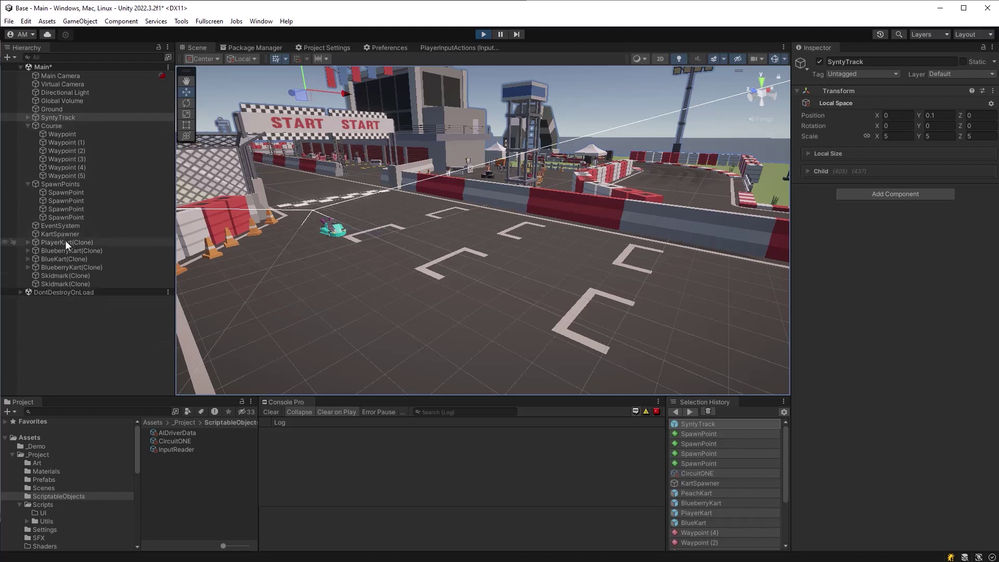
left_click(87, 250)
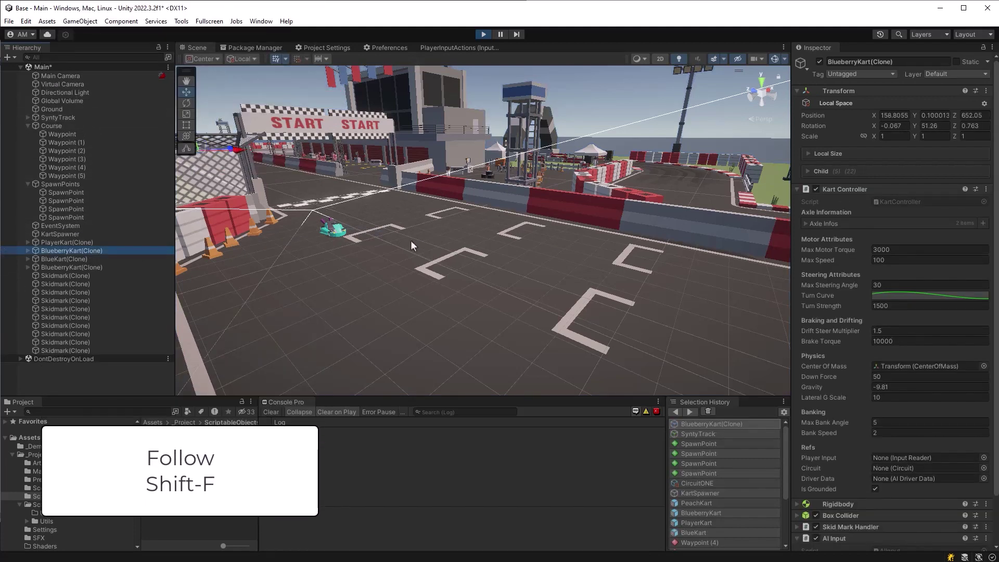
key("shift+f")
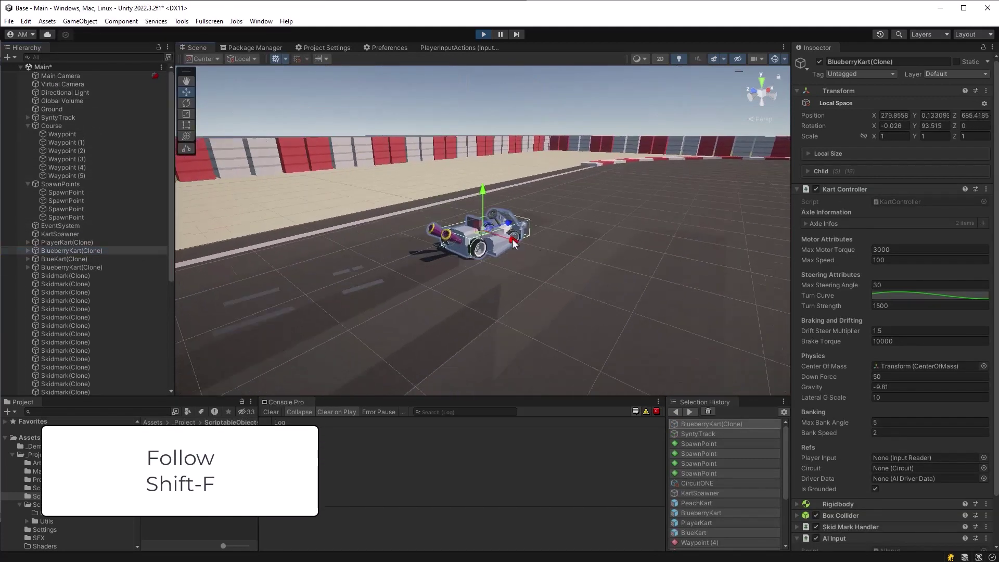